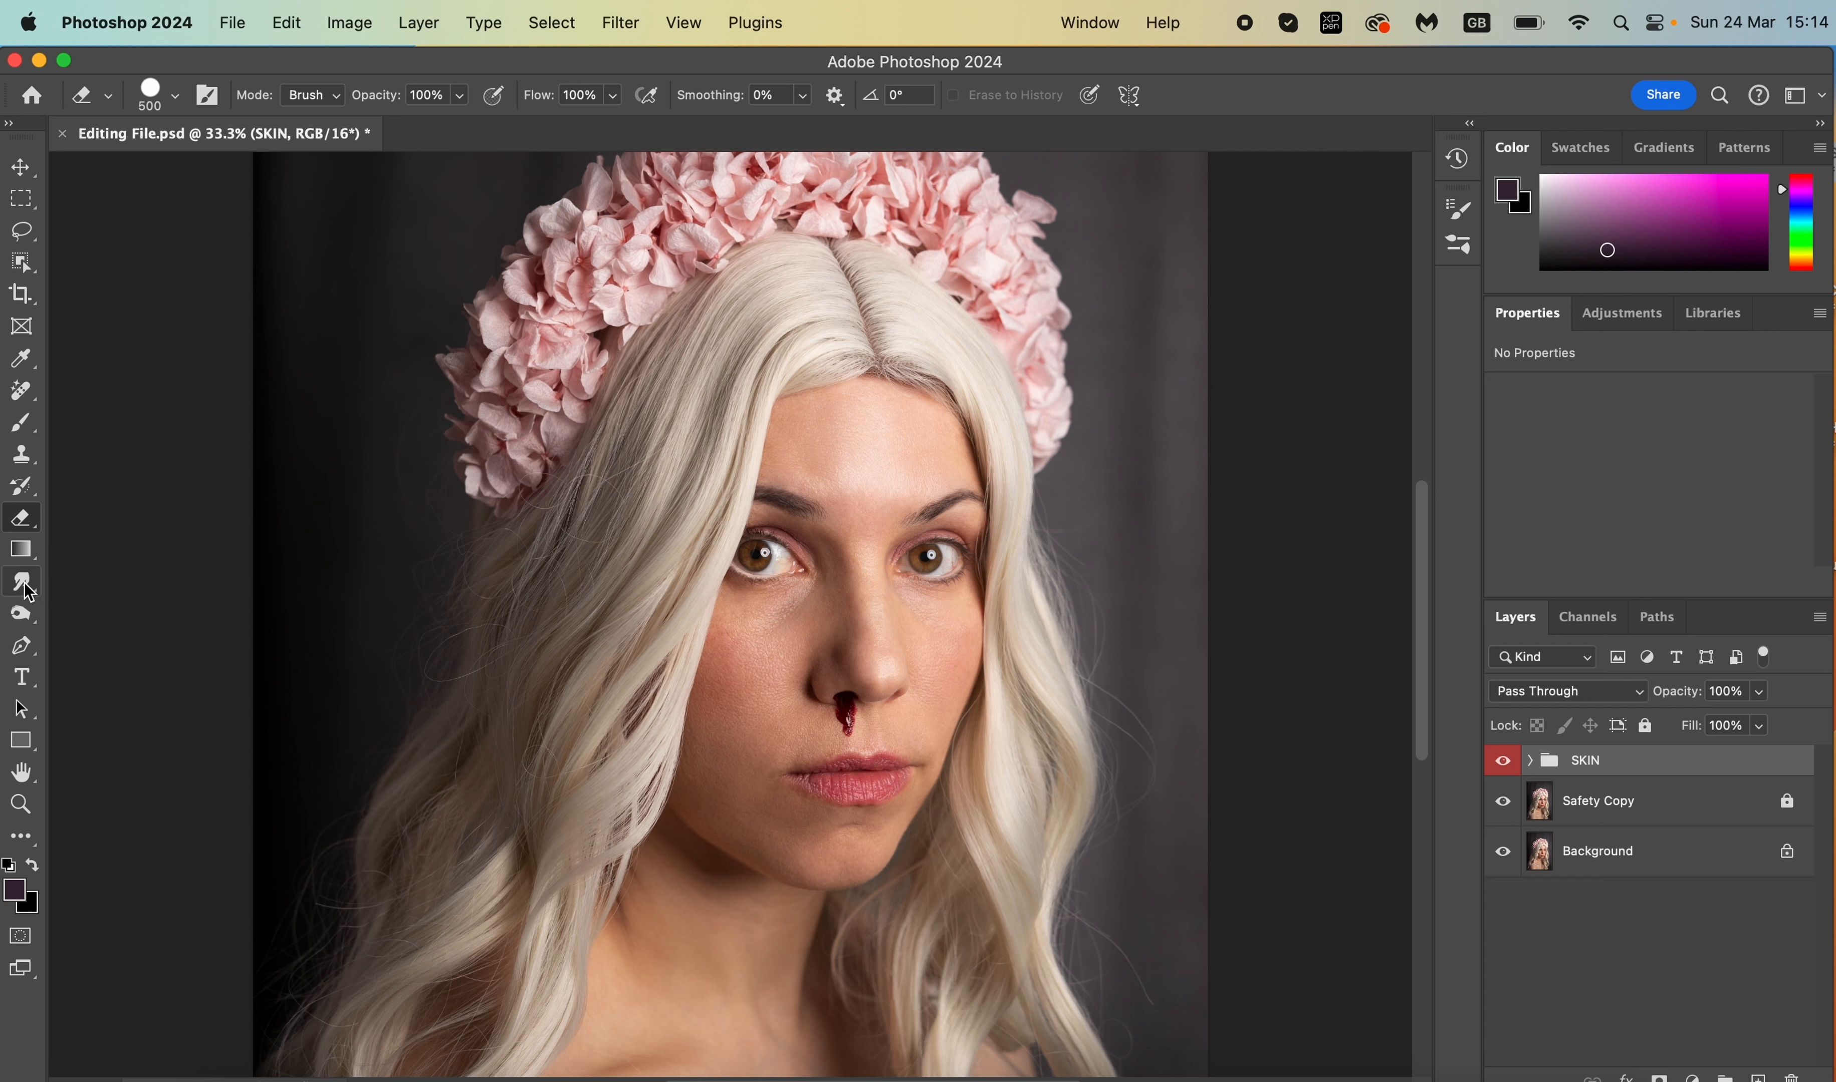
# - Switch from the Burn tool to the Dodge Tool, set to Midtones at 3% exposure
pyautogui.click(32, 612)
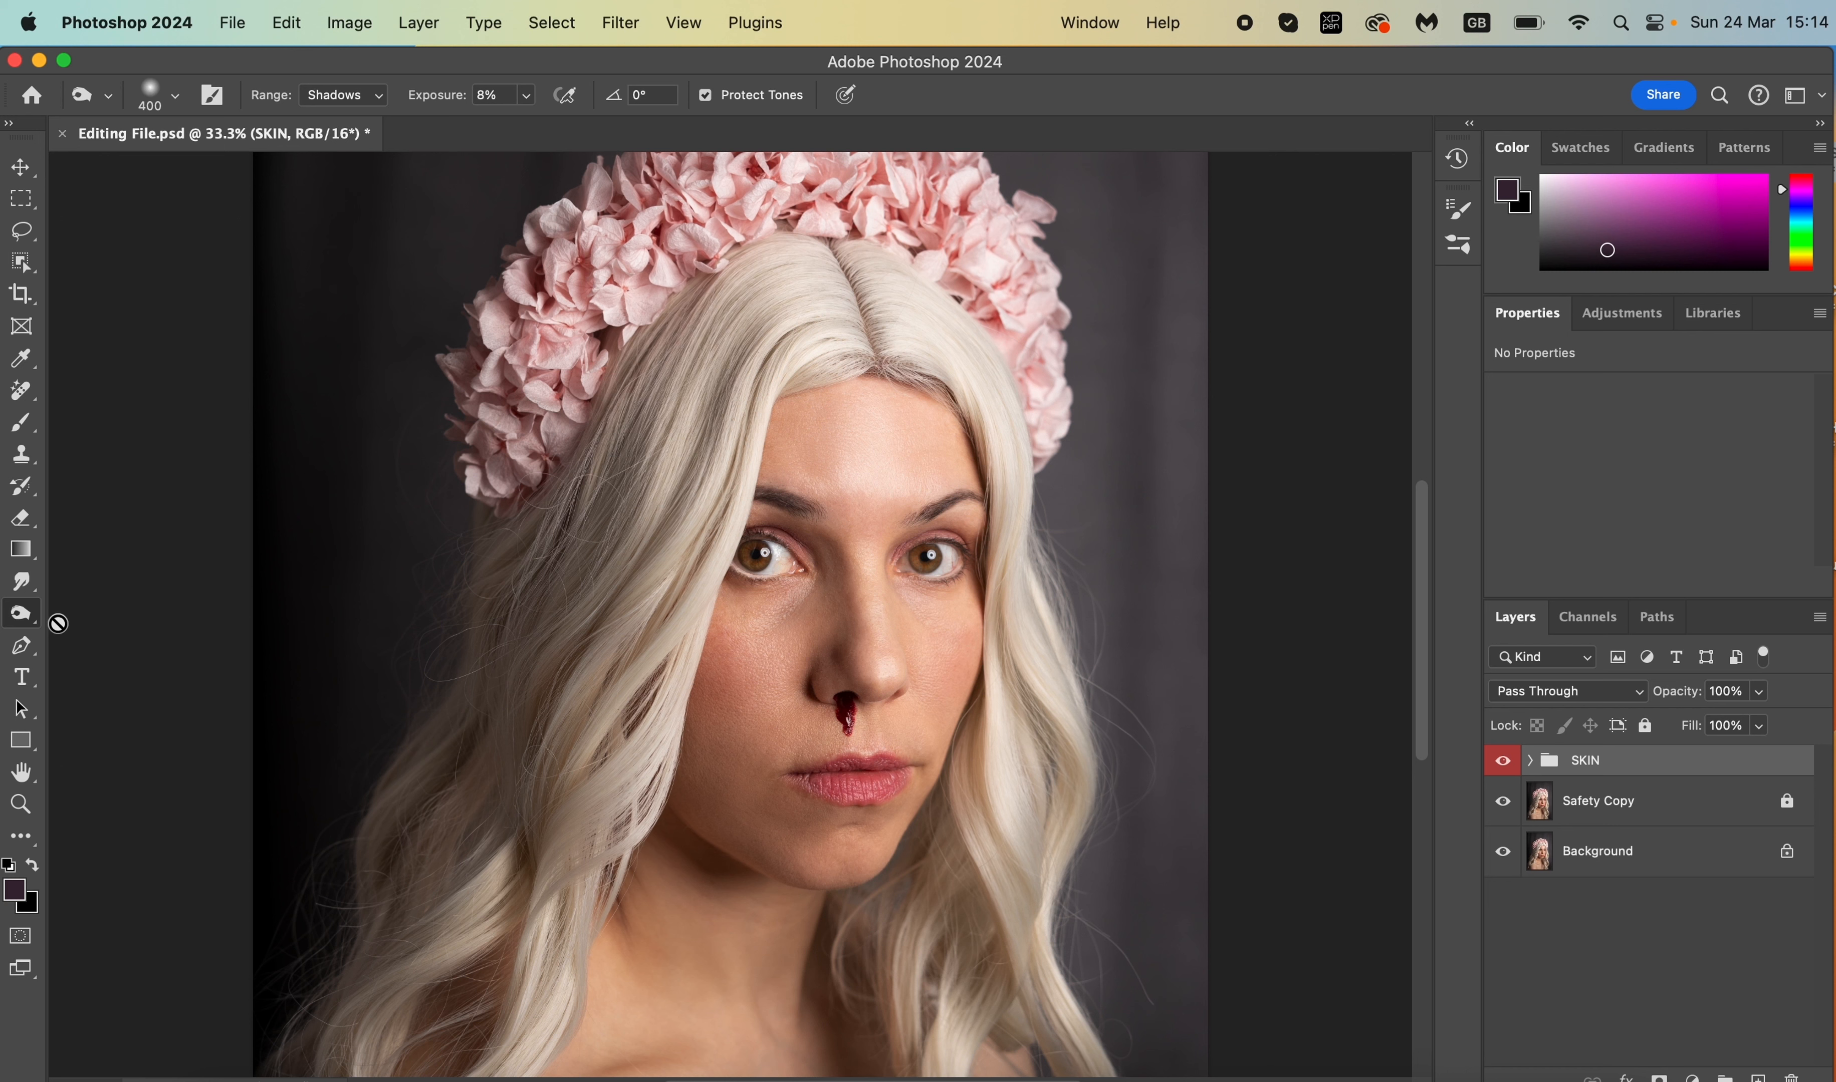
pyautogui.rightClick(21, 619)
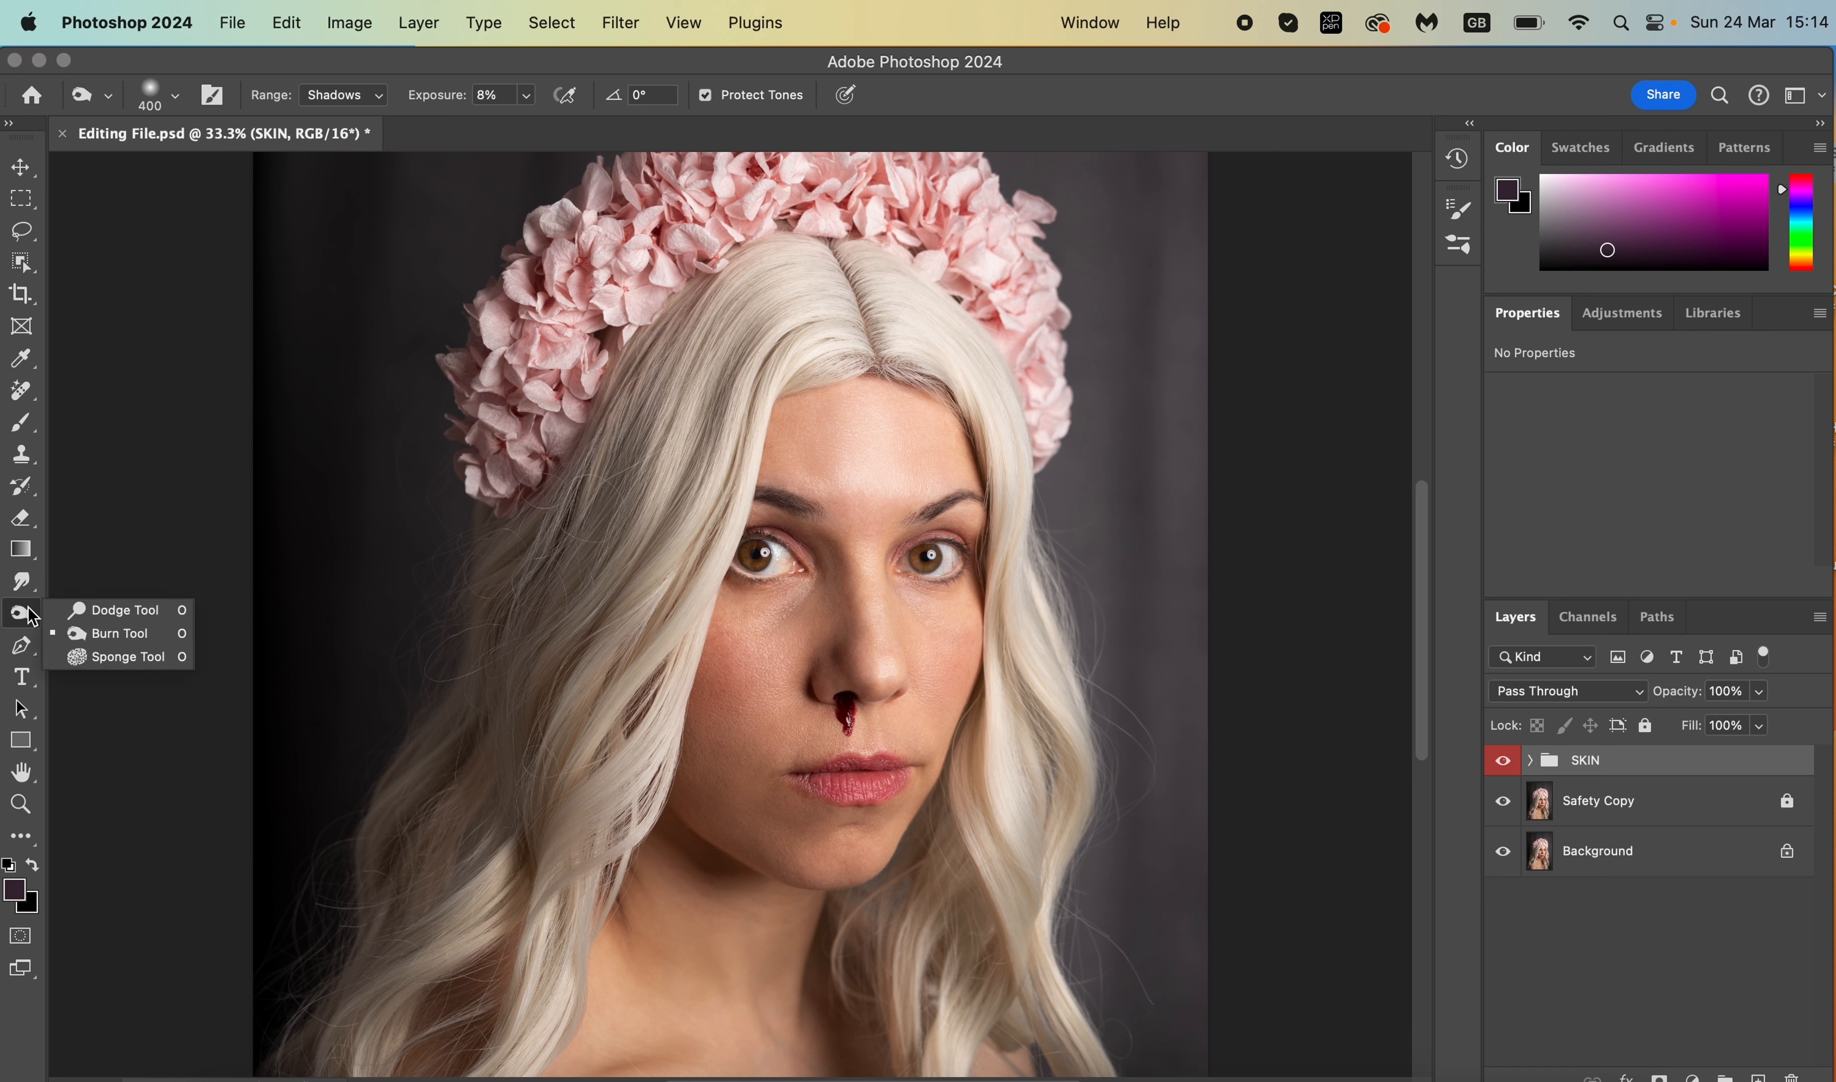
pyautogui.click(119, 610)
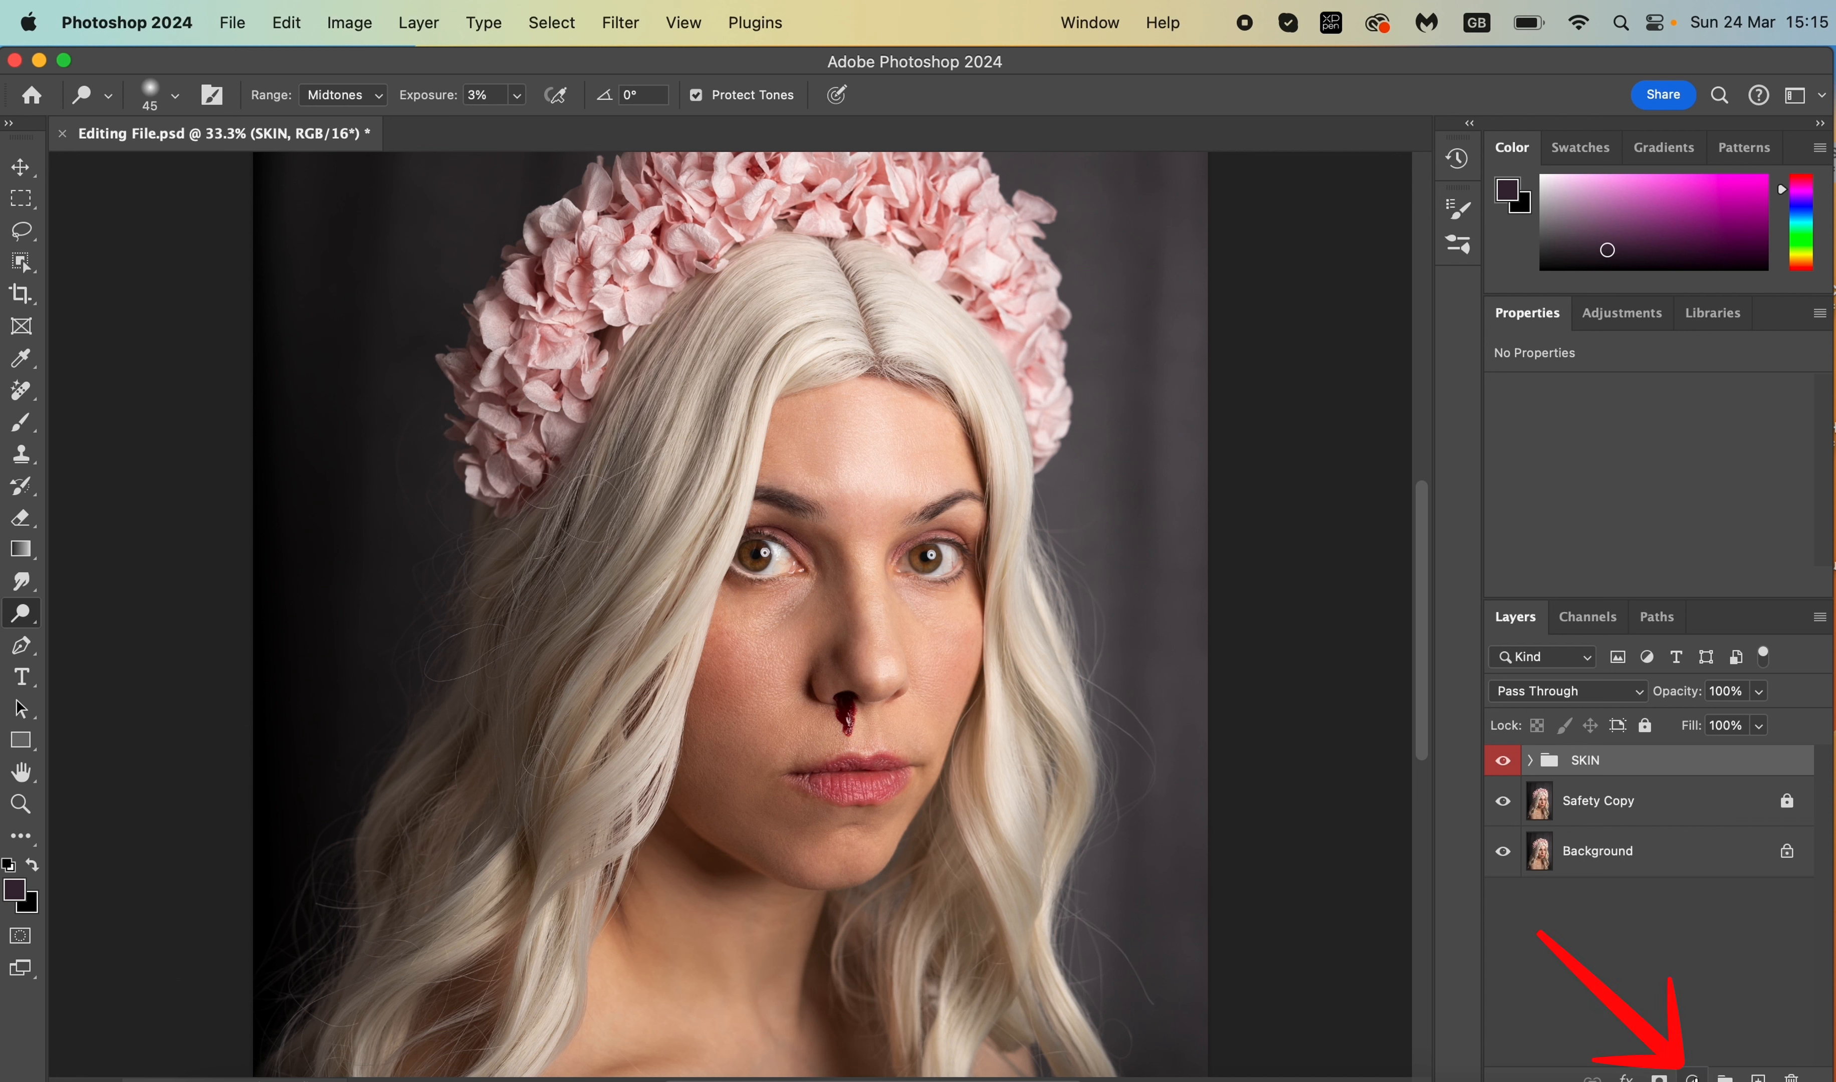
# - Add a Curves adjustment layer and rename it Highlights
pyautogui.click(1691, 1077)
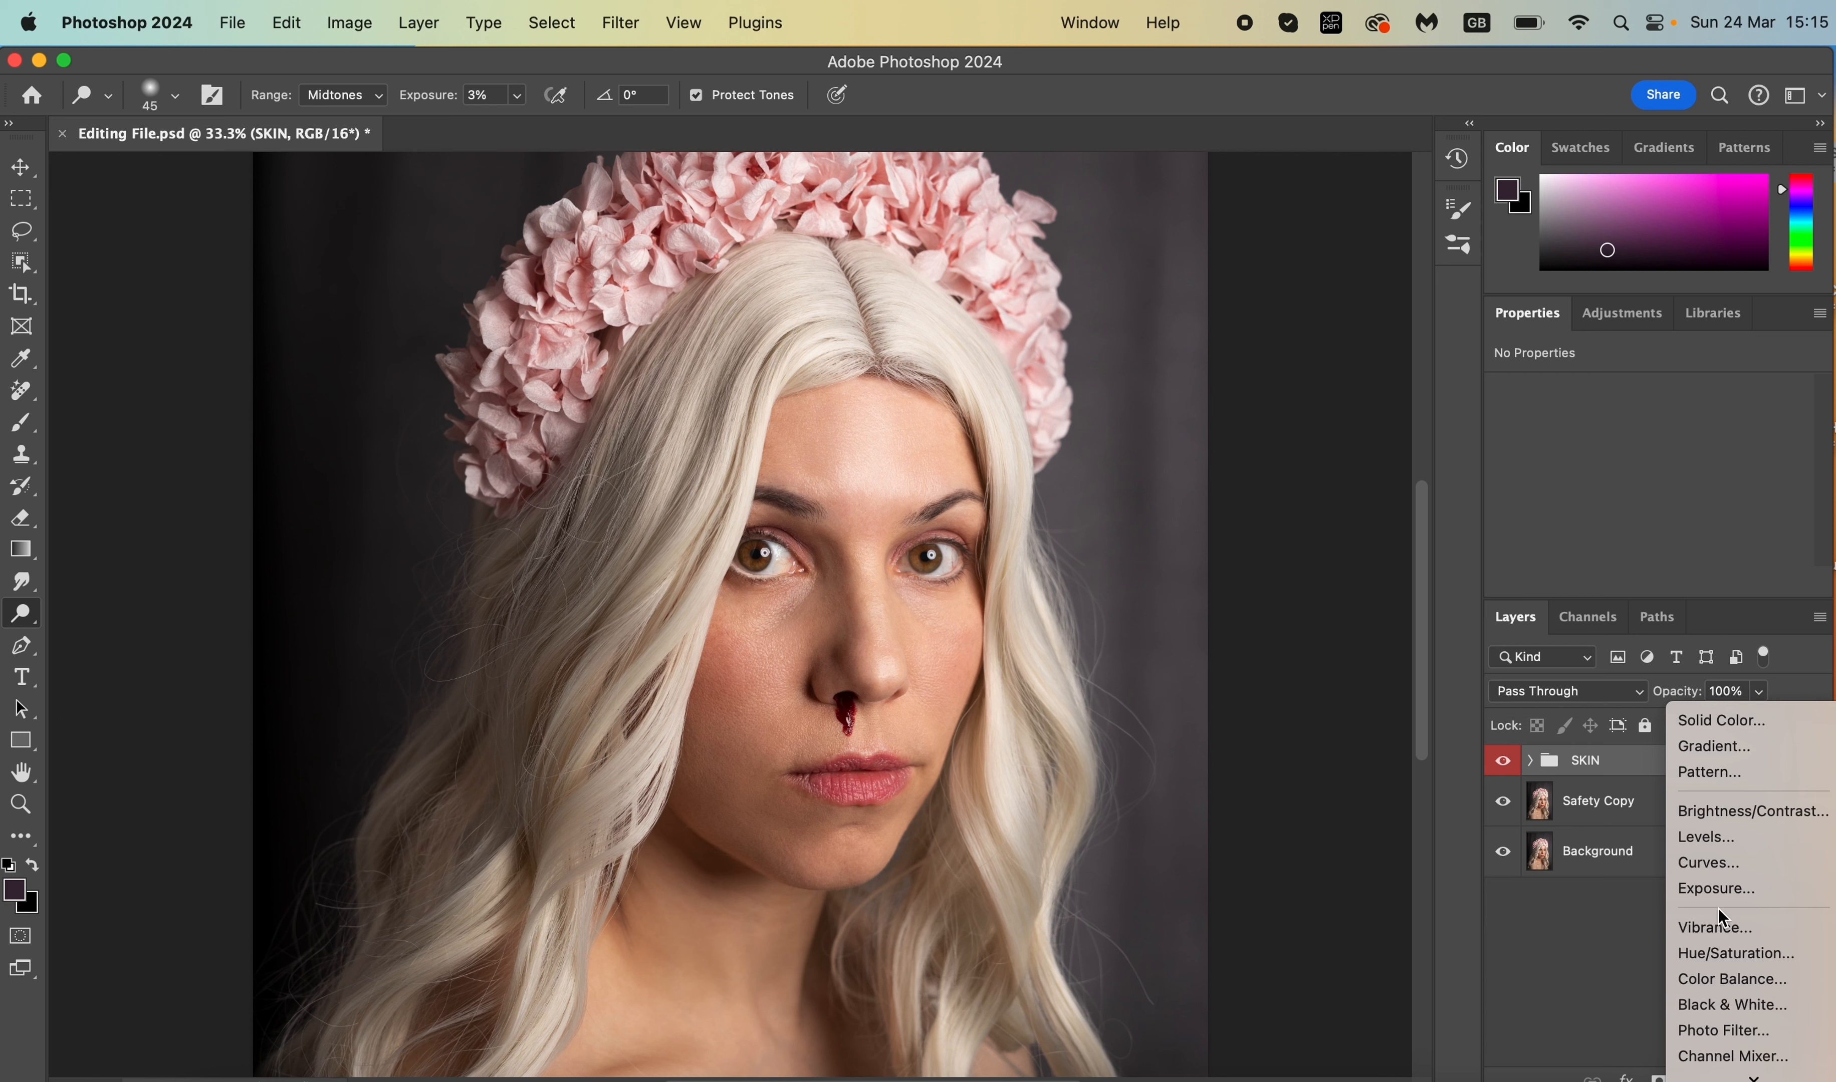
pyautogui.click(1725, 866)
pyautogui.doubleClick(1659, 920)
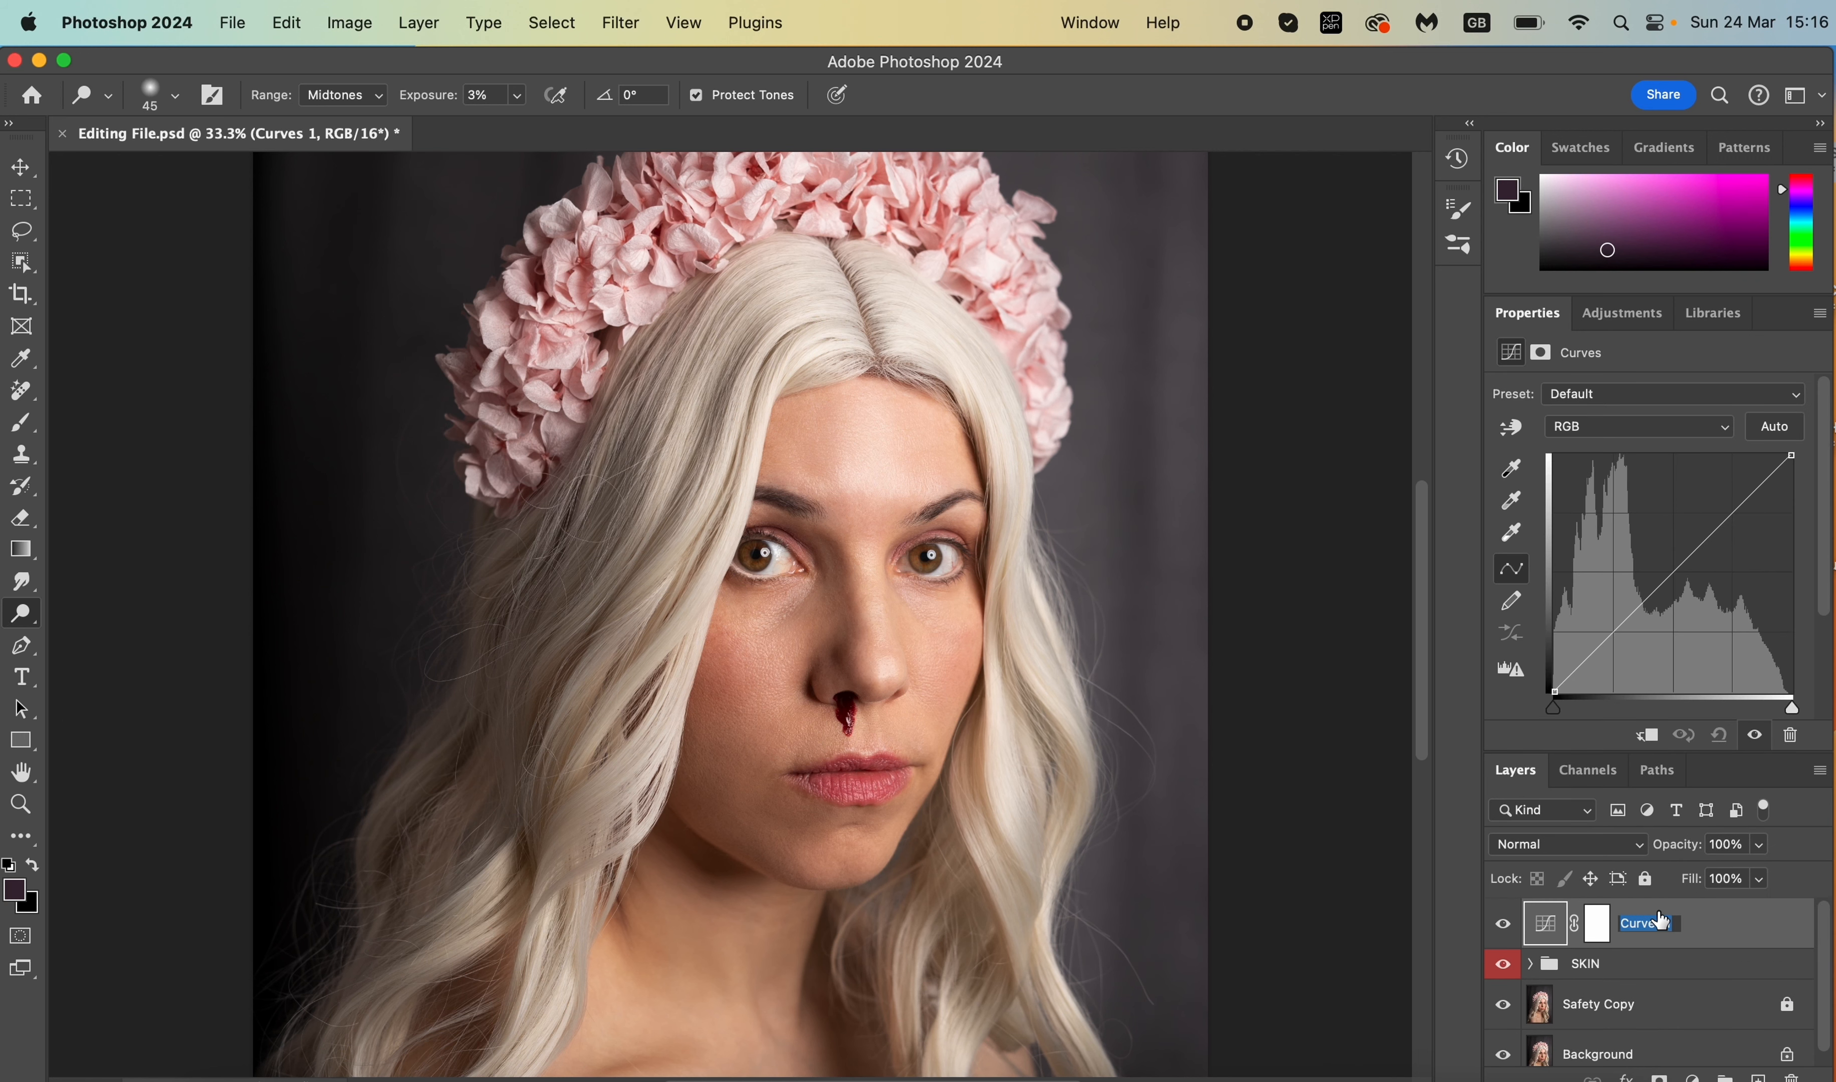
pyautogui.write('Highlights')
pyautogui.press('Return')
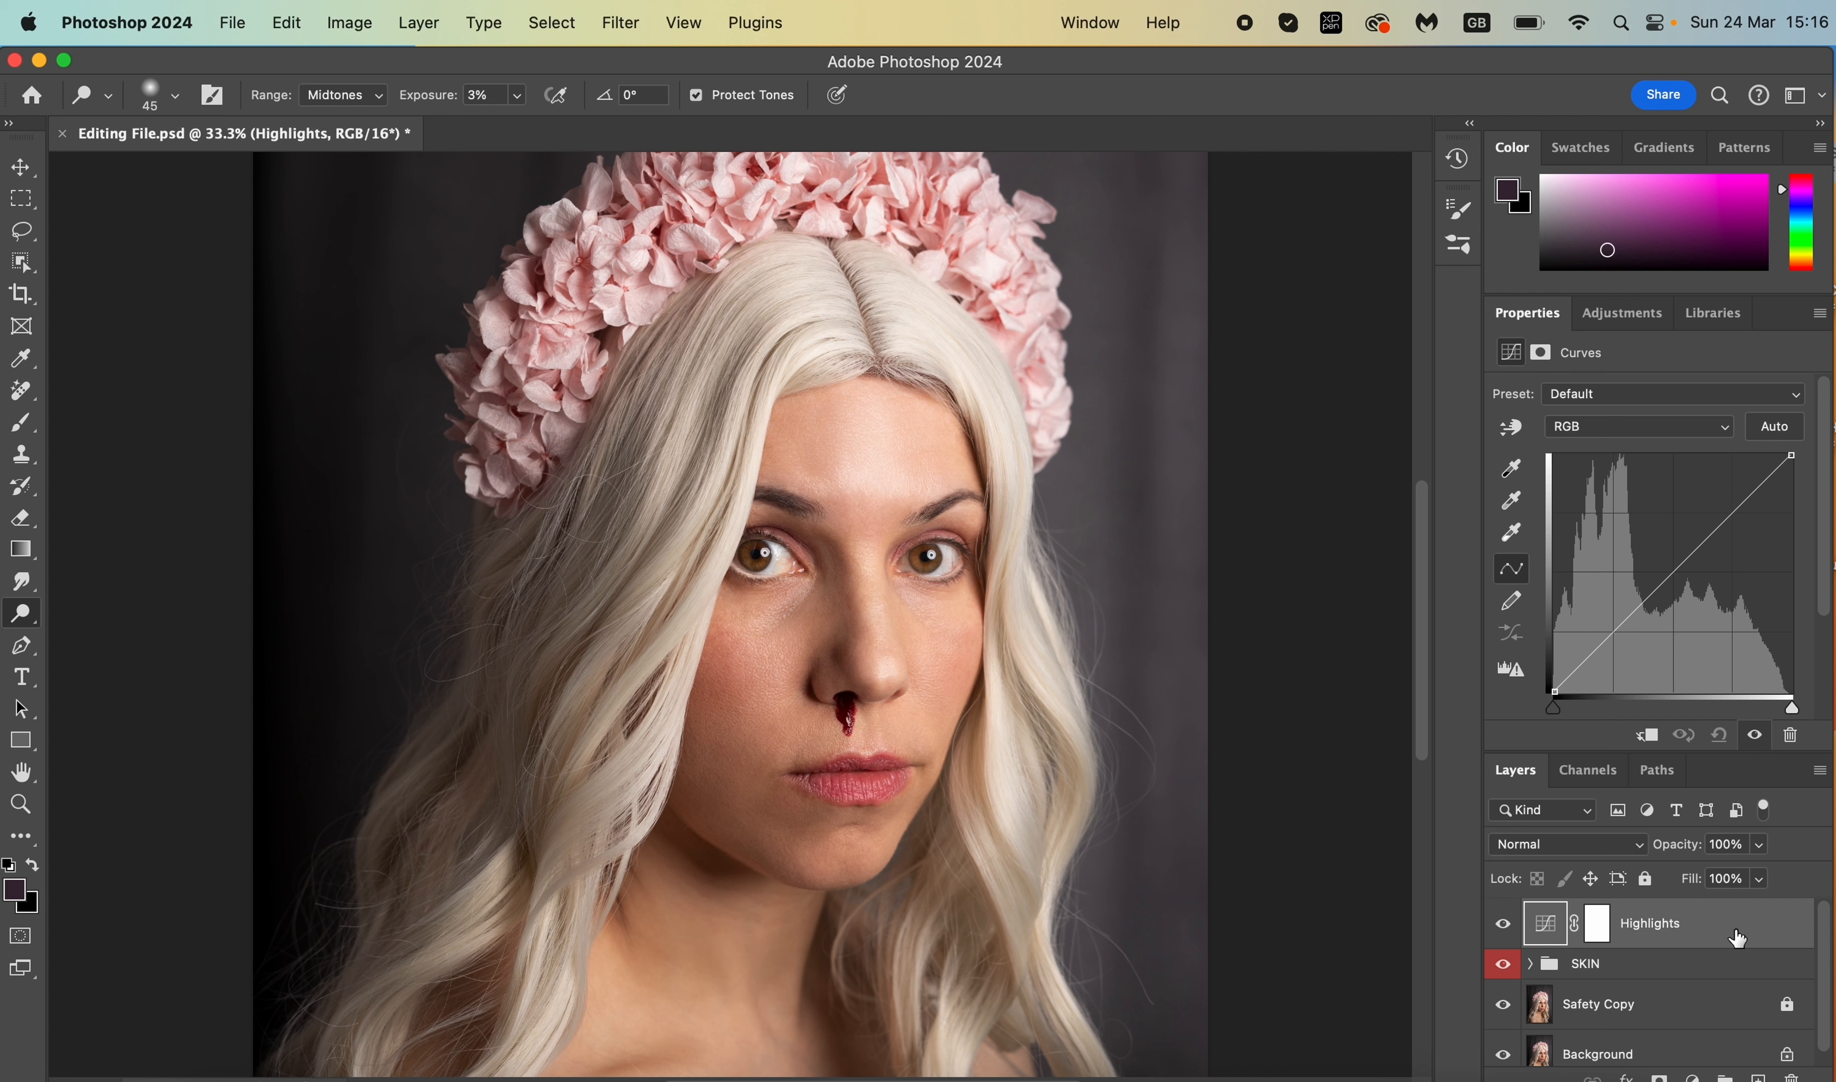
# - Raise the Highlights curve's midpoint slightly and toggle the layer to compare
pyautogui.click(1673, 571)
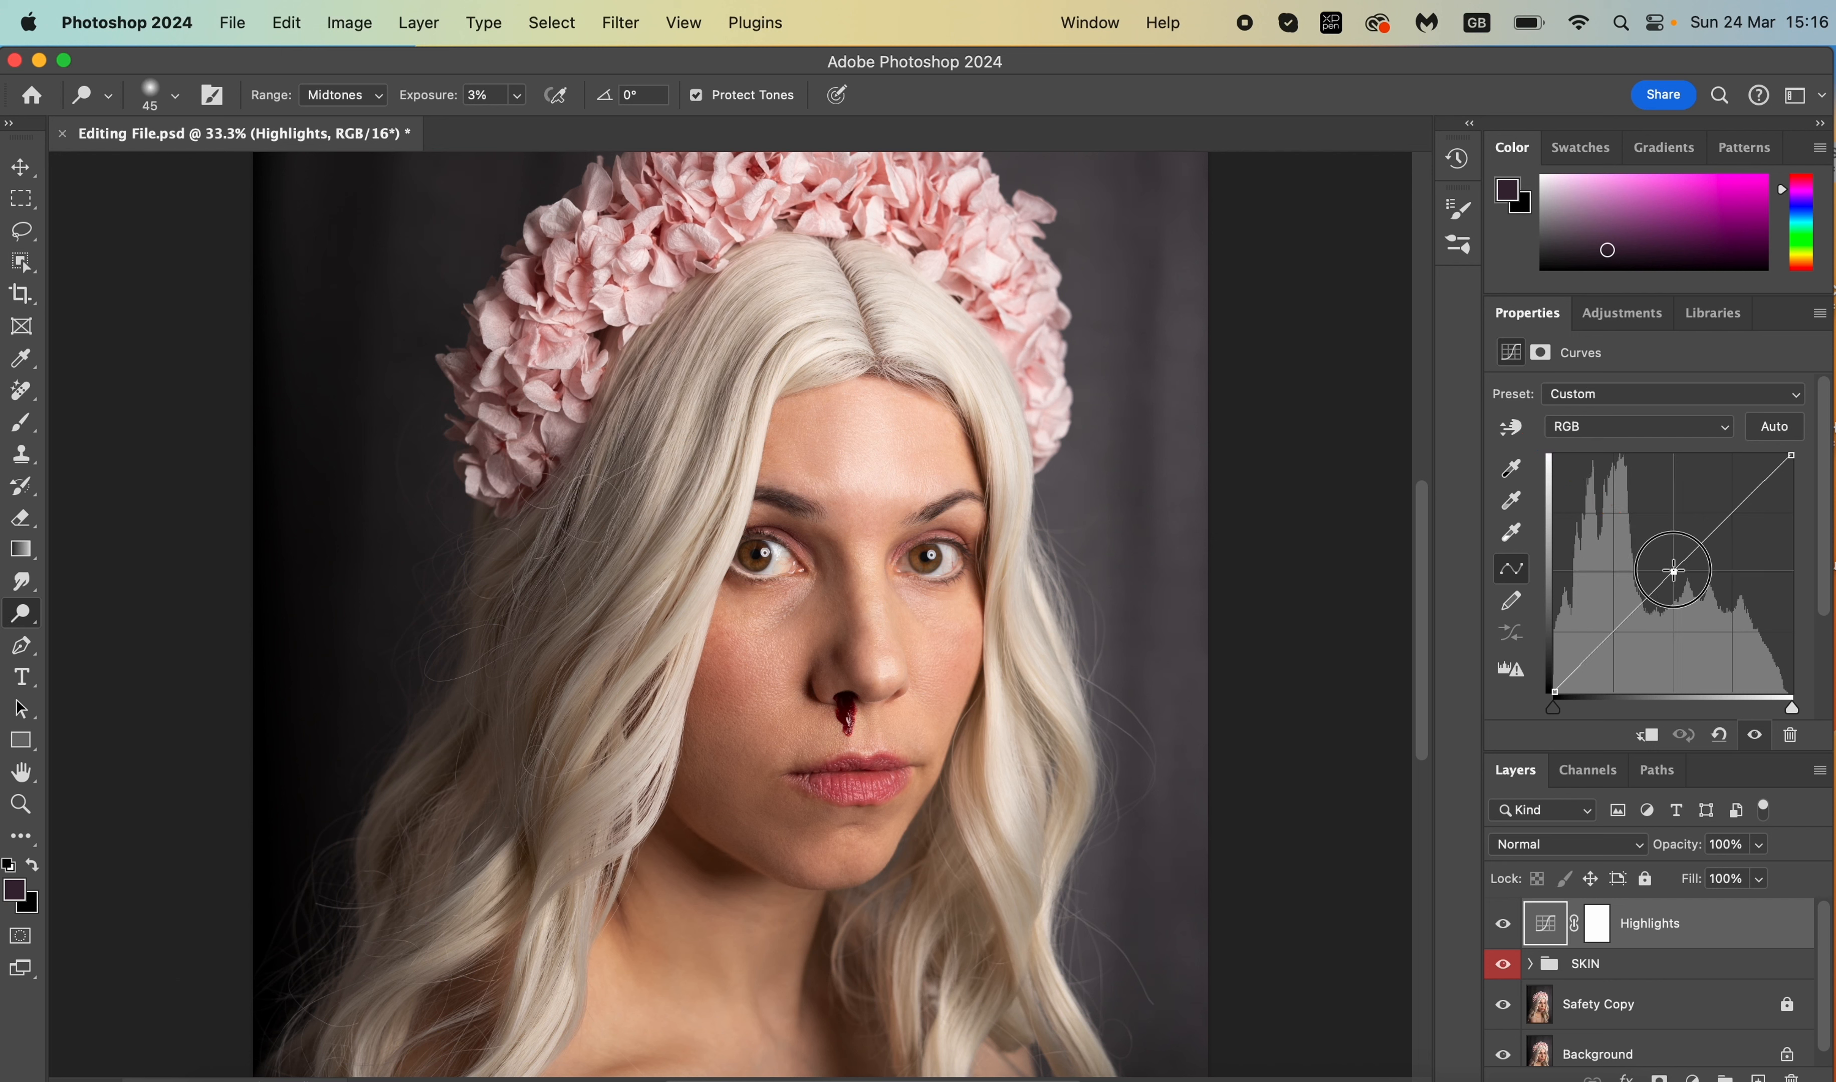
pyautogui.moveTo(1673, 570); pyautogui.dragTo(1669, 565)
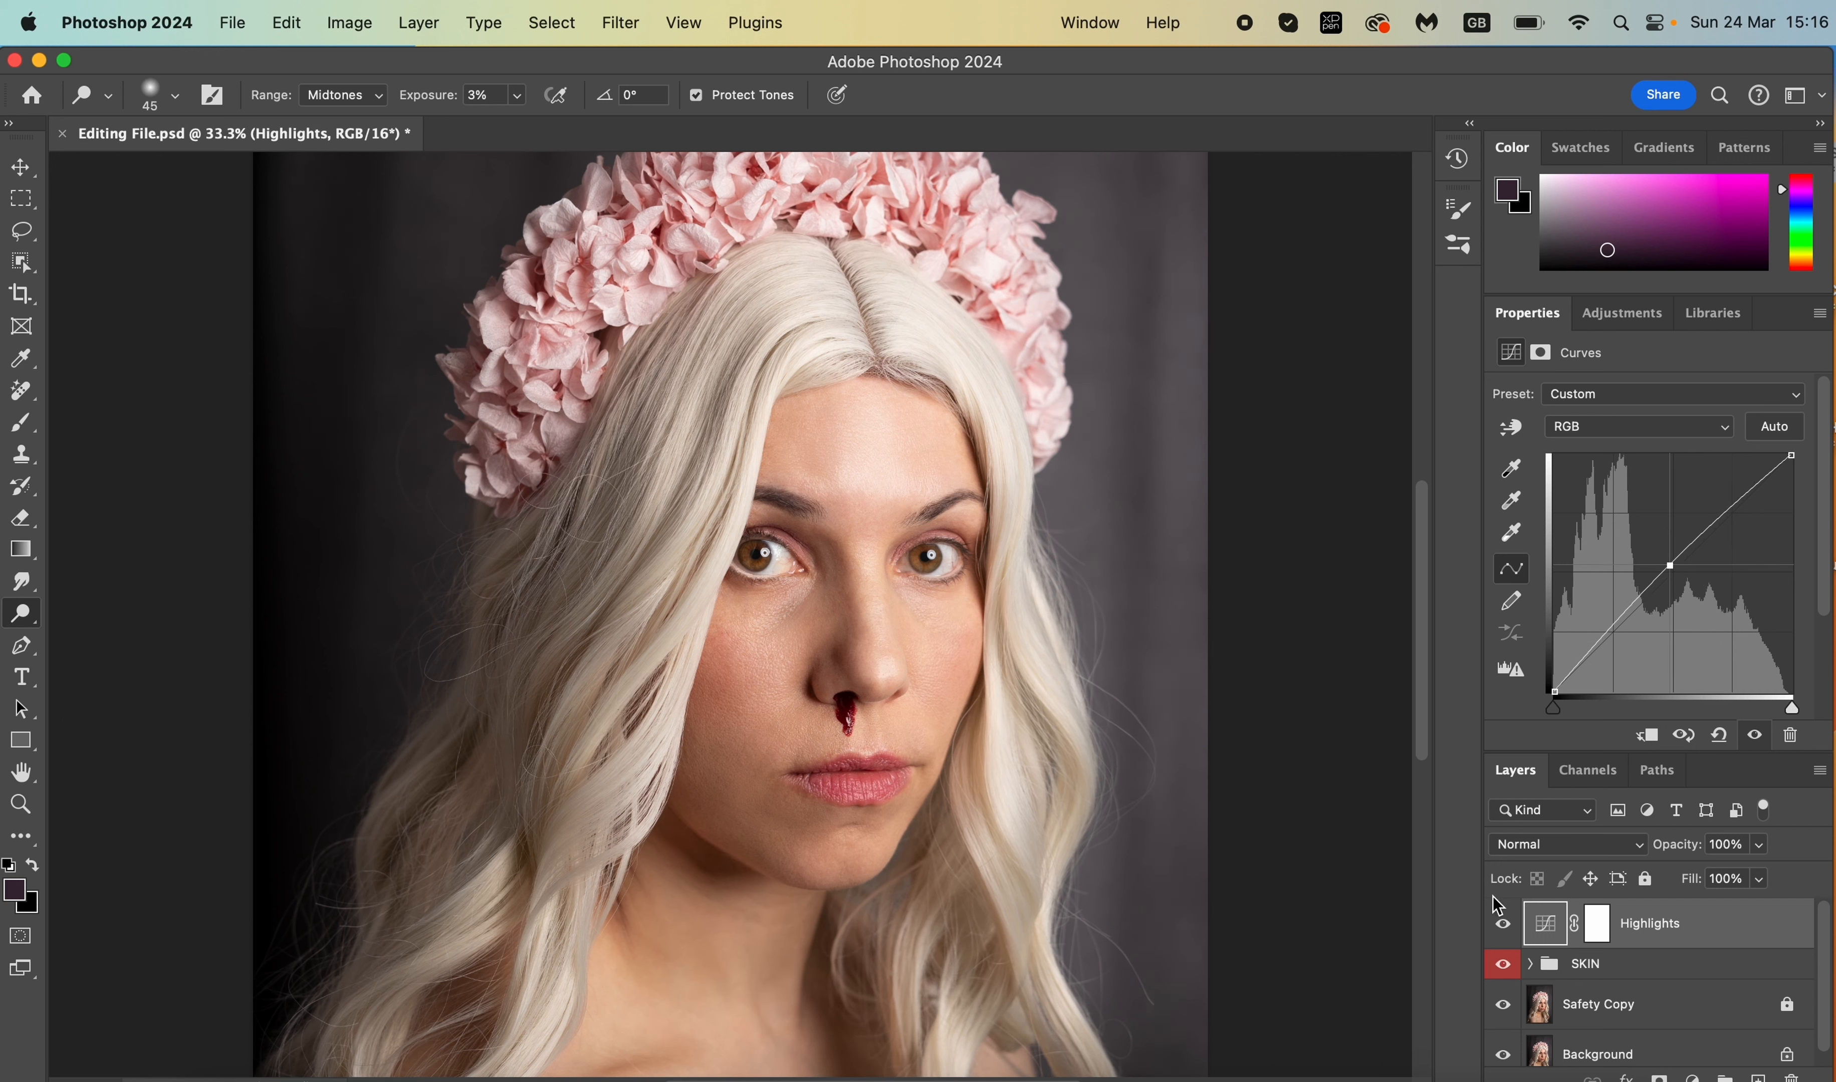
pyautogui.click(1503, 926)
pyautogui.click(1503, 927)
# - Add another Curves adjustment layer and rename it Shadows
pyautogui.click(1693, 1077)
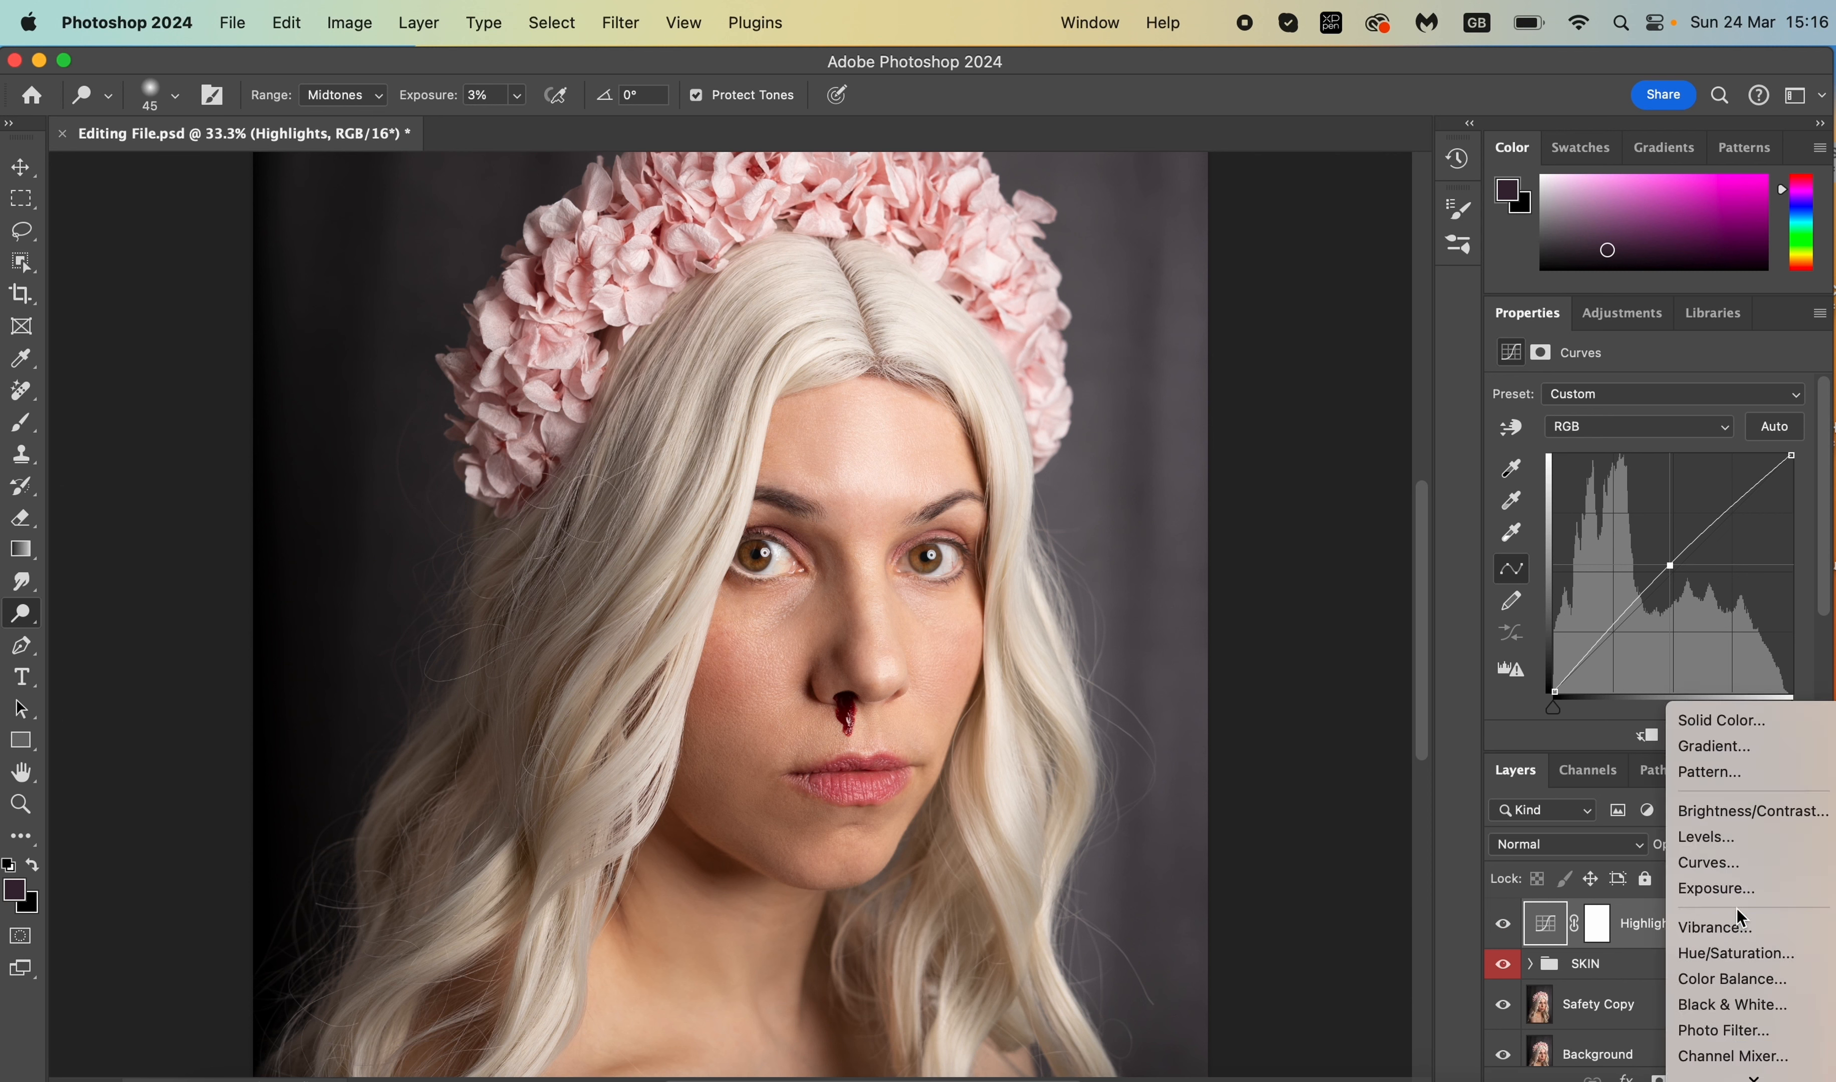
pyautogui.click(1723, 862)
pyautogui.doubleClick(1648, 924)
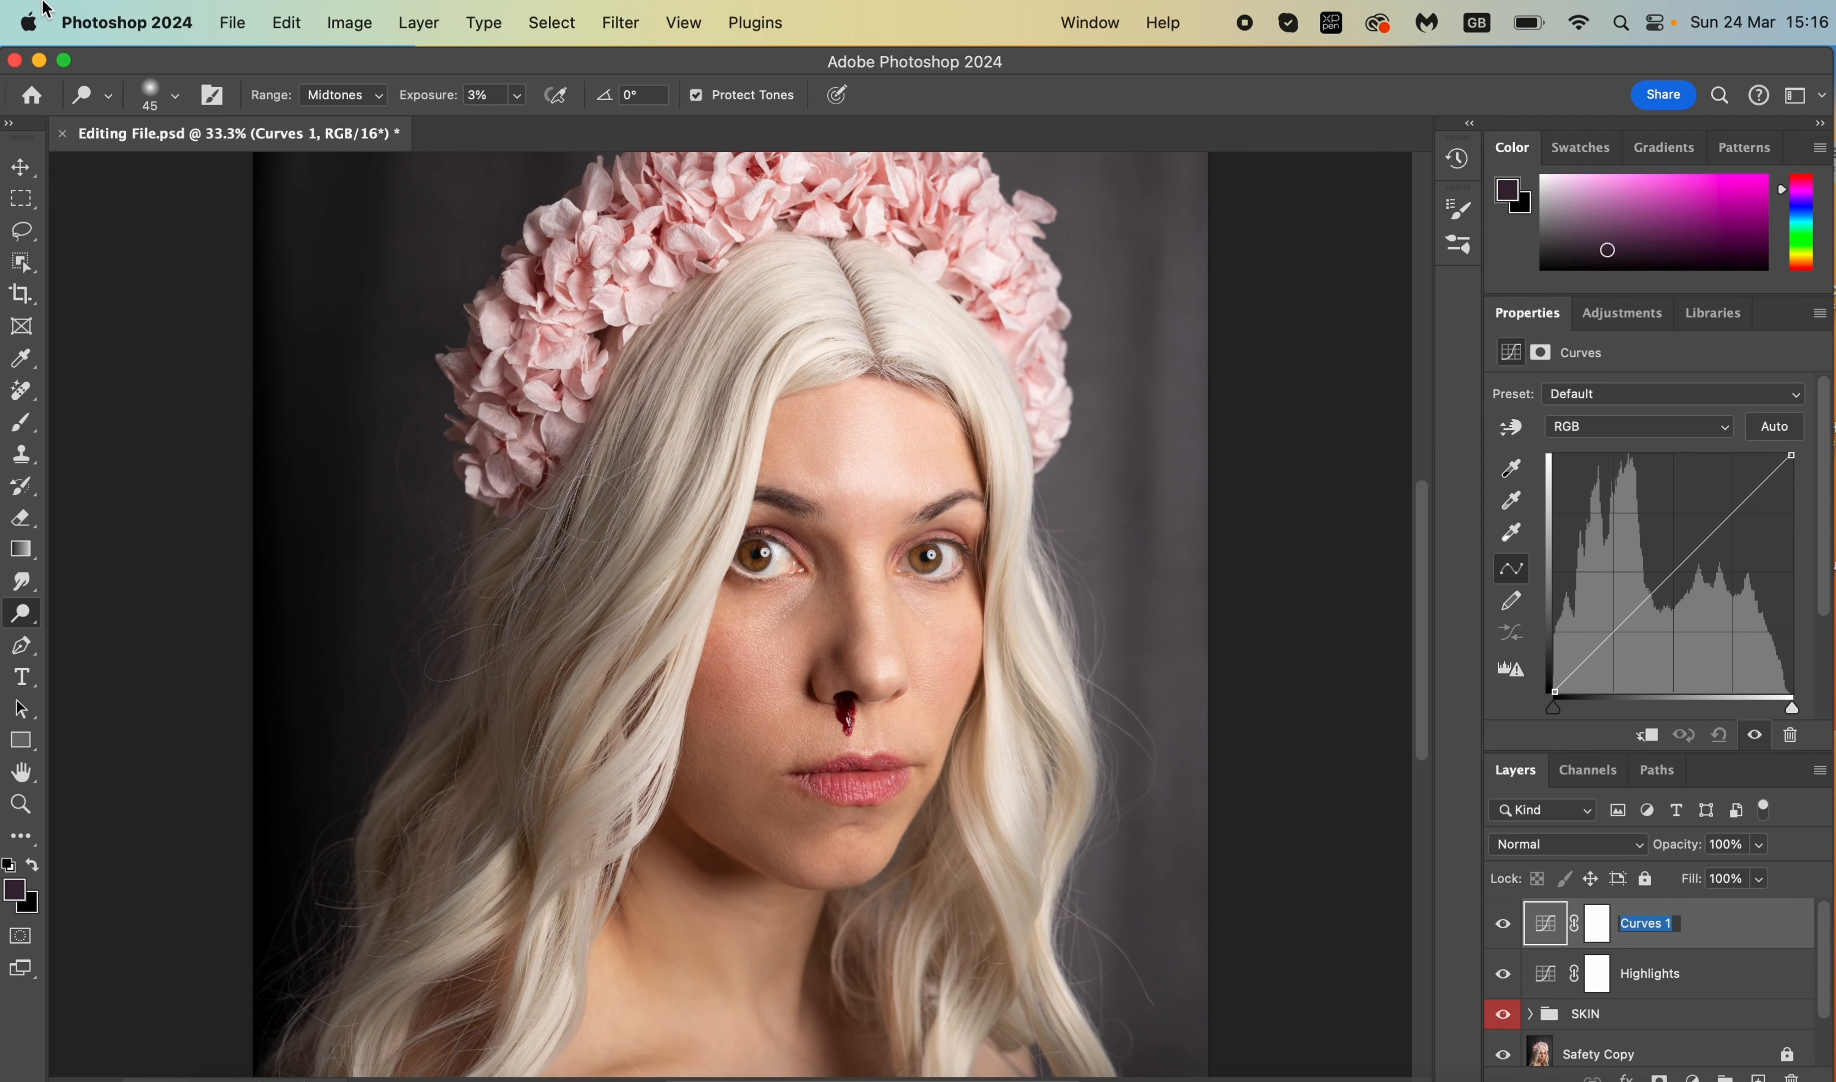
pyautogui.write('Shadows')
pyautogui.click(1725, 935)
# - Pull the Shadows curve's midpoint down and toggle the layer to compare
pyautogui.moveTo(1671, 575); pyautogui.dragTo(1674, 583)
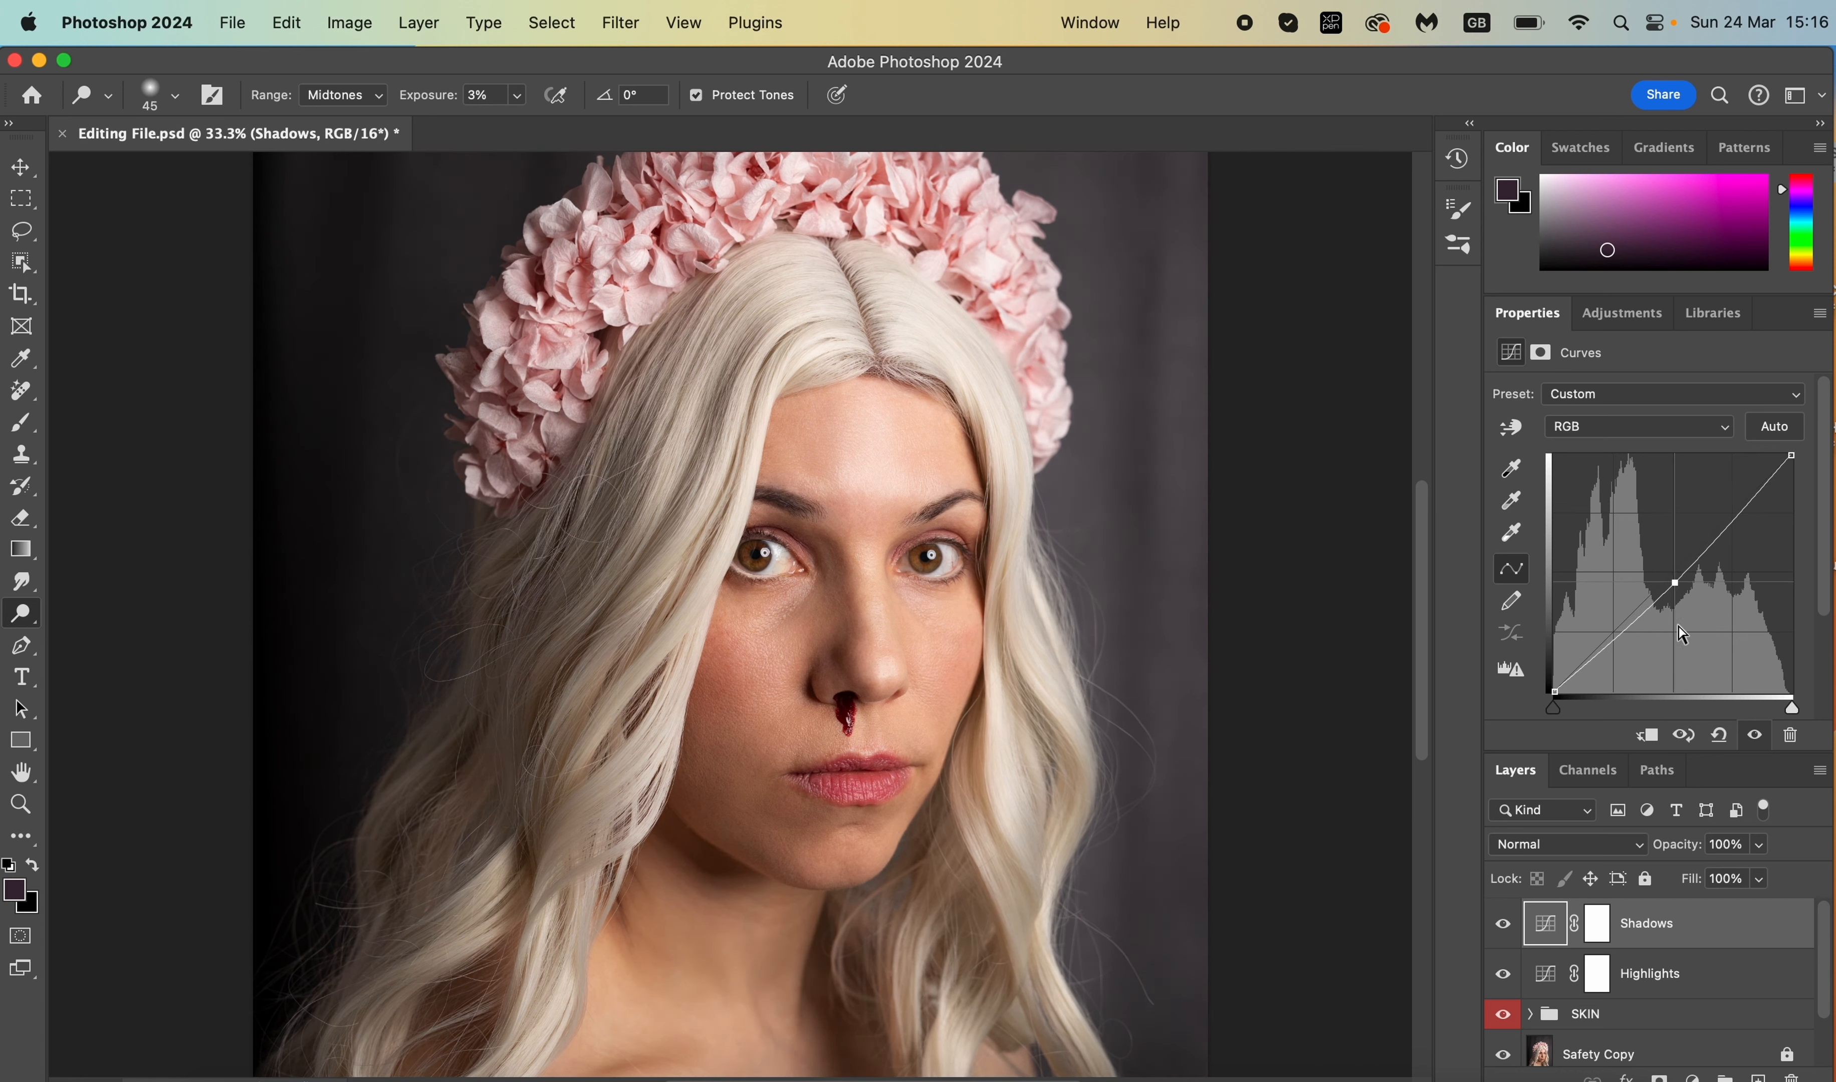
pyautogui.click(1502, 926)
pyautogui.click(1503, 927)
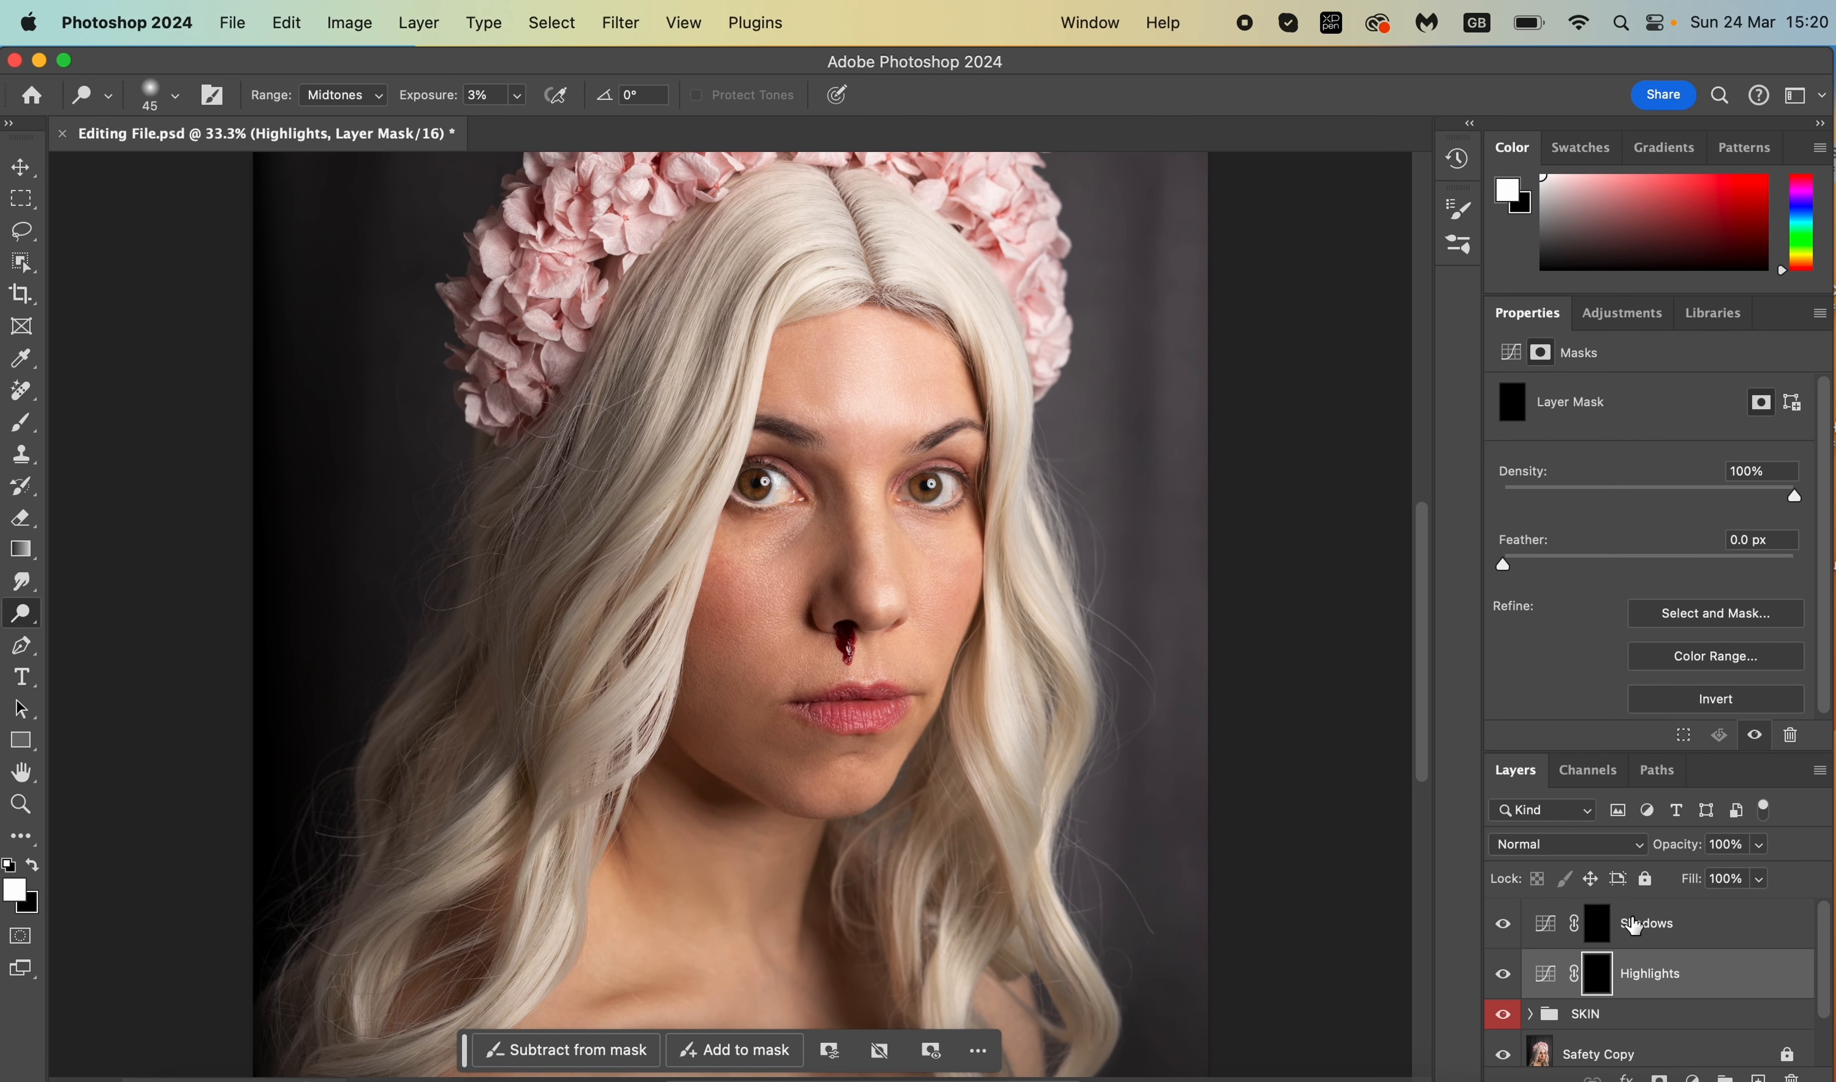
# - Invert the Shadows and Highlights curve masks to black, then select the Highlights mask
pyautogui.click(1618, 941)
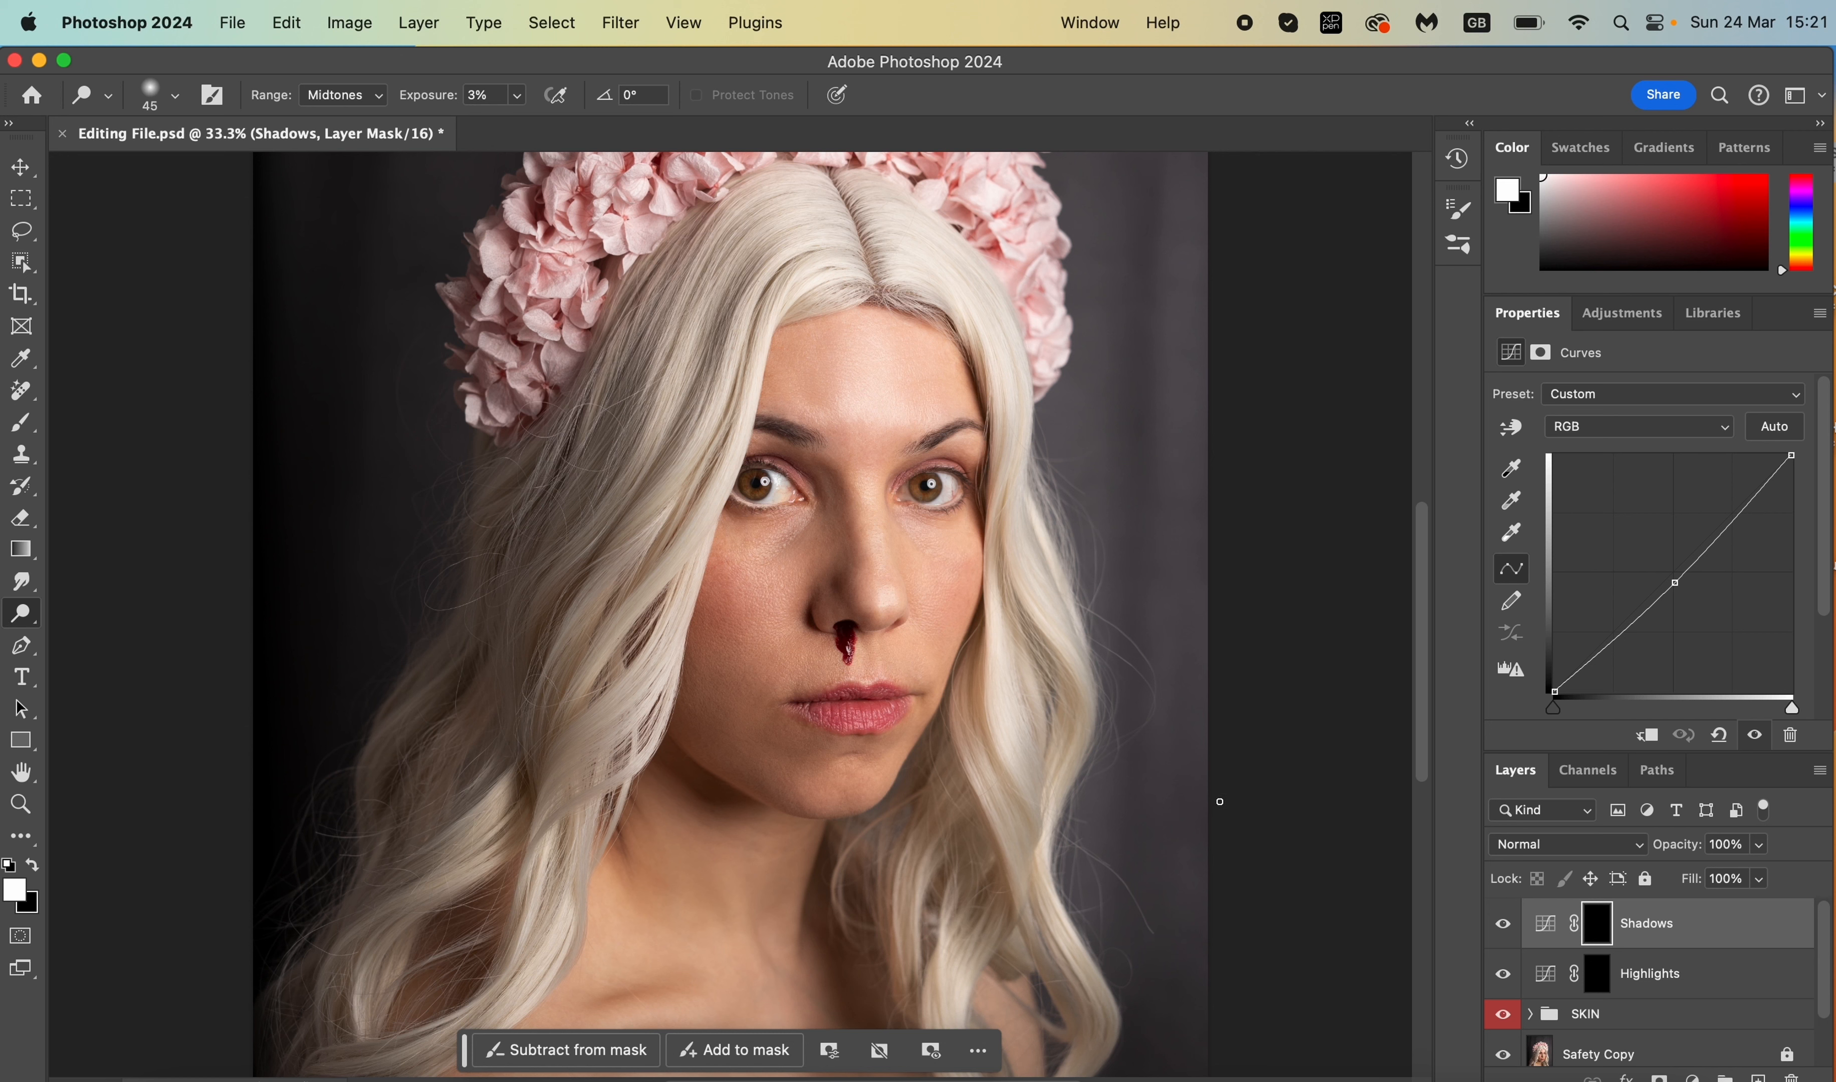
pyautogui.click(1595, 975)
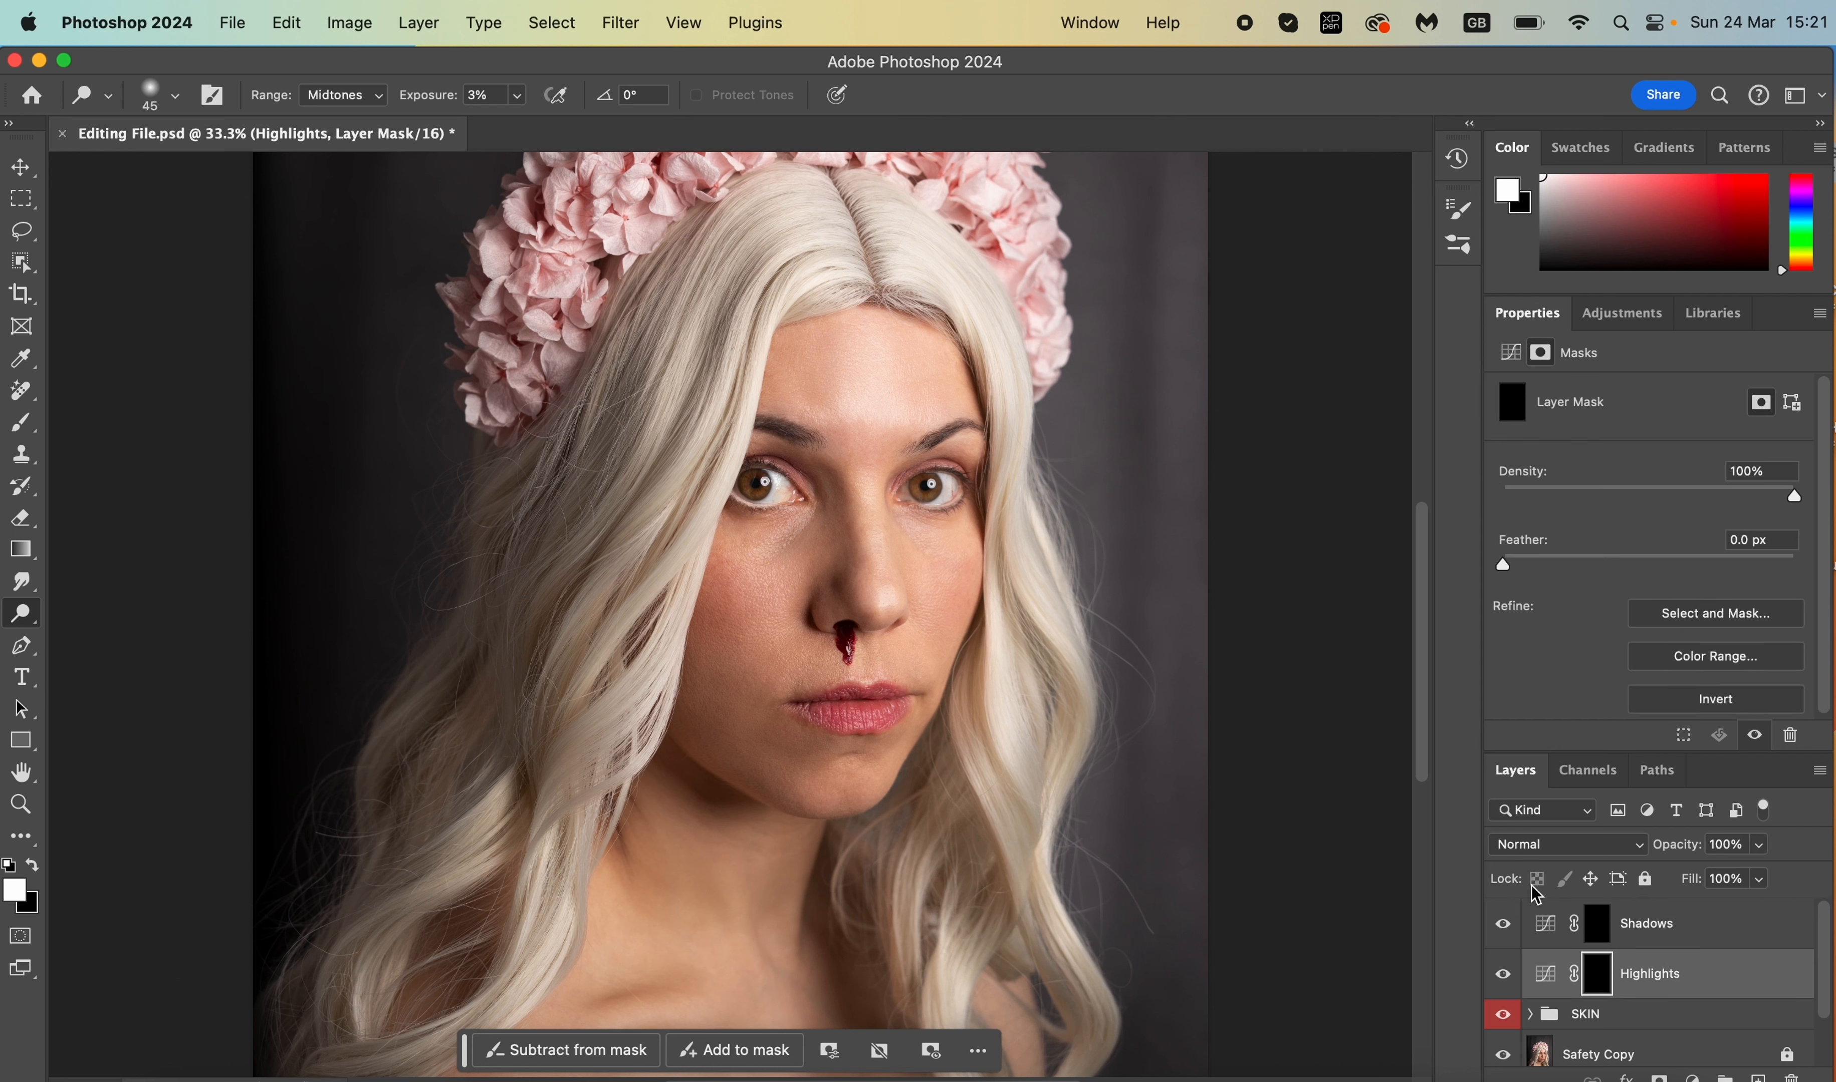
# - Set a 0%-hardness brush at 35% opacity and 46% flow, and paint first strokes on the Highlights mask
pyautogui.click(22, 422)
pyautogui.click(157, 97)
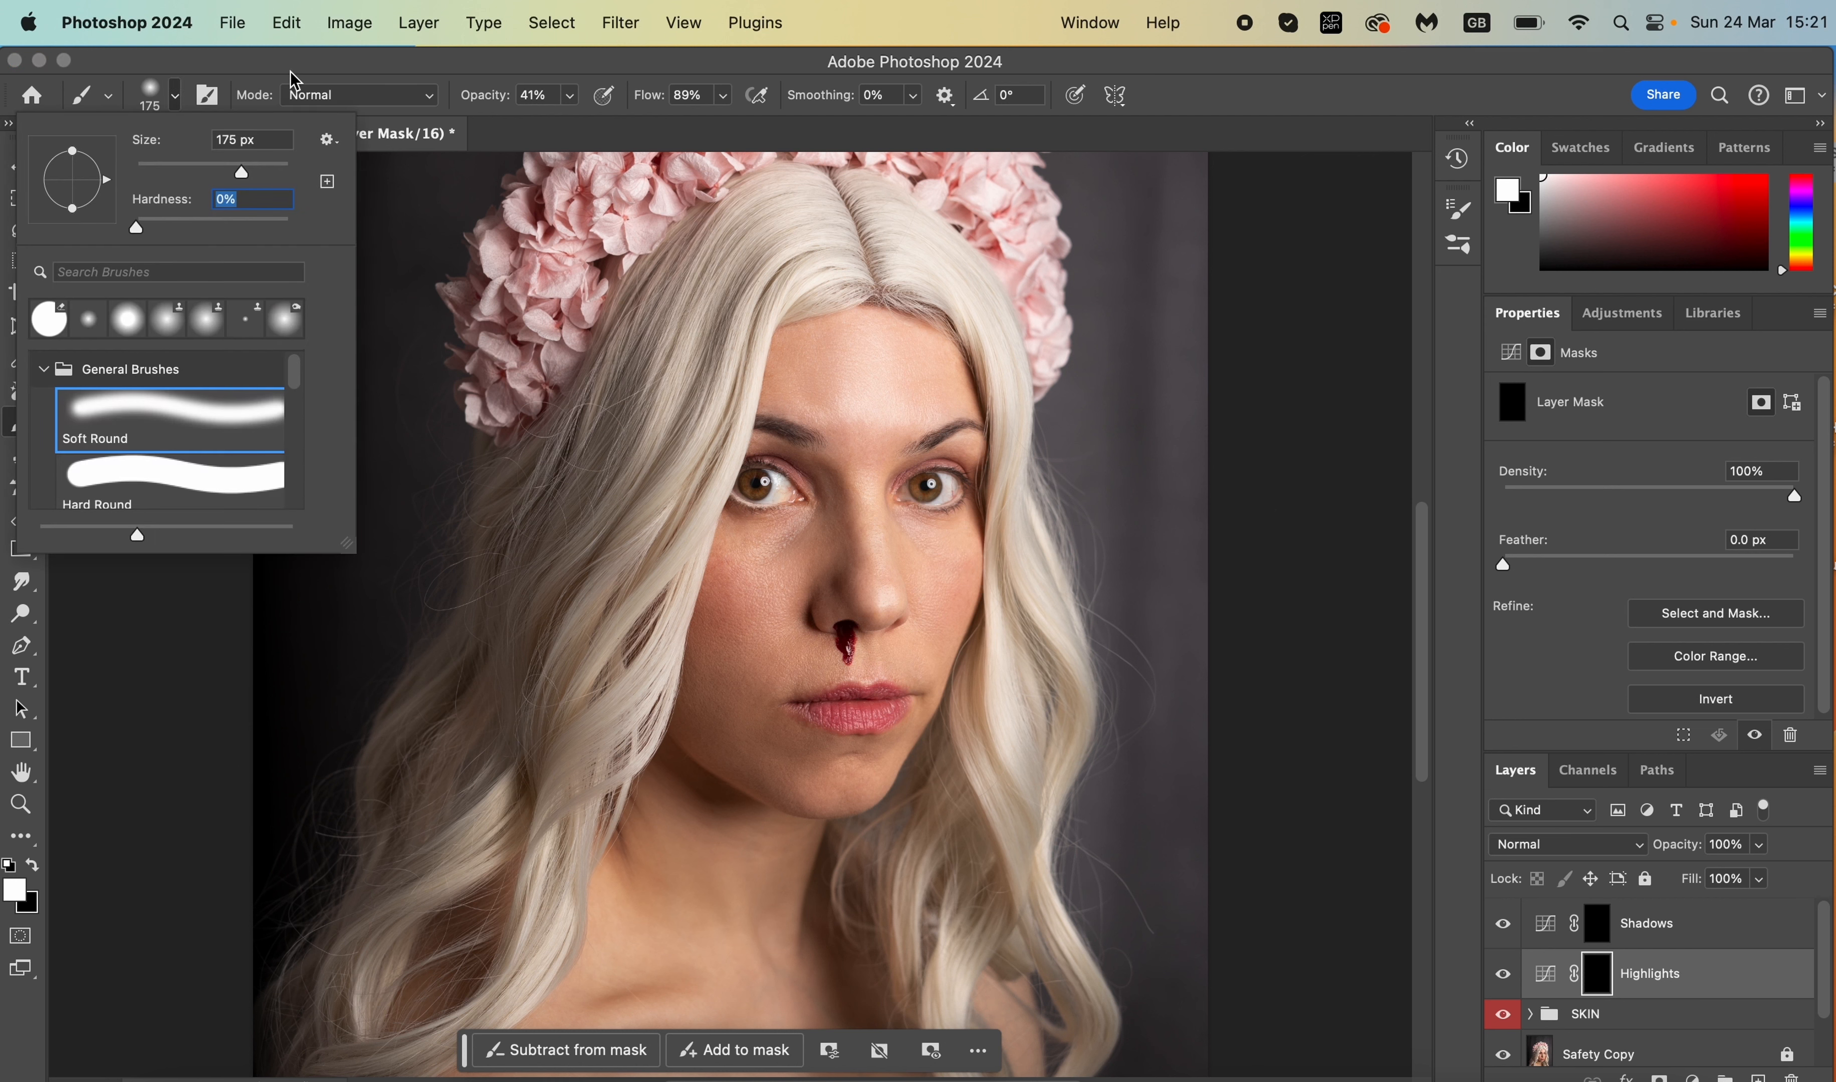
pyautogui.moveTo(217, 223); pyautogui.dragTo(141, 236)
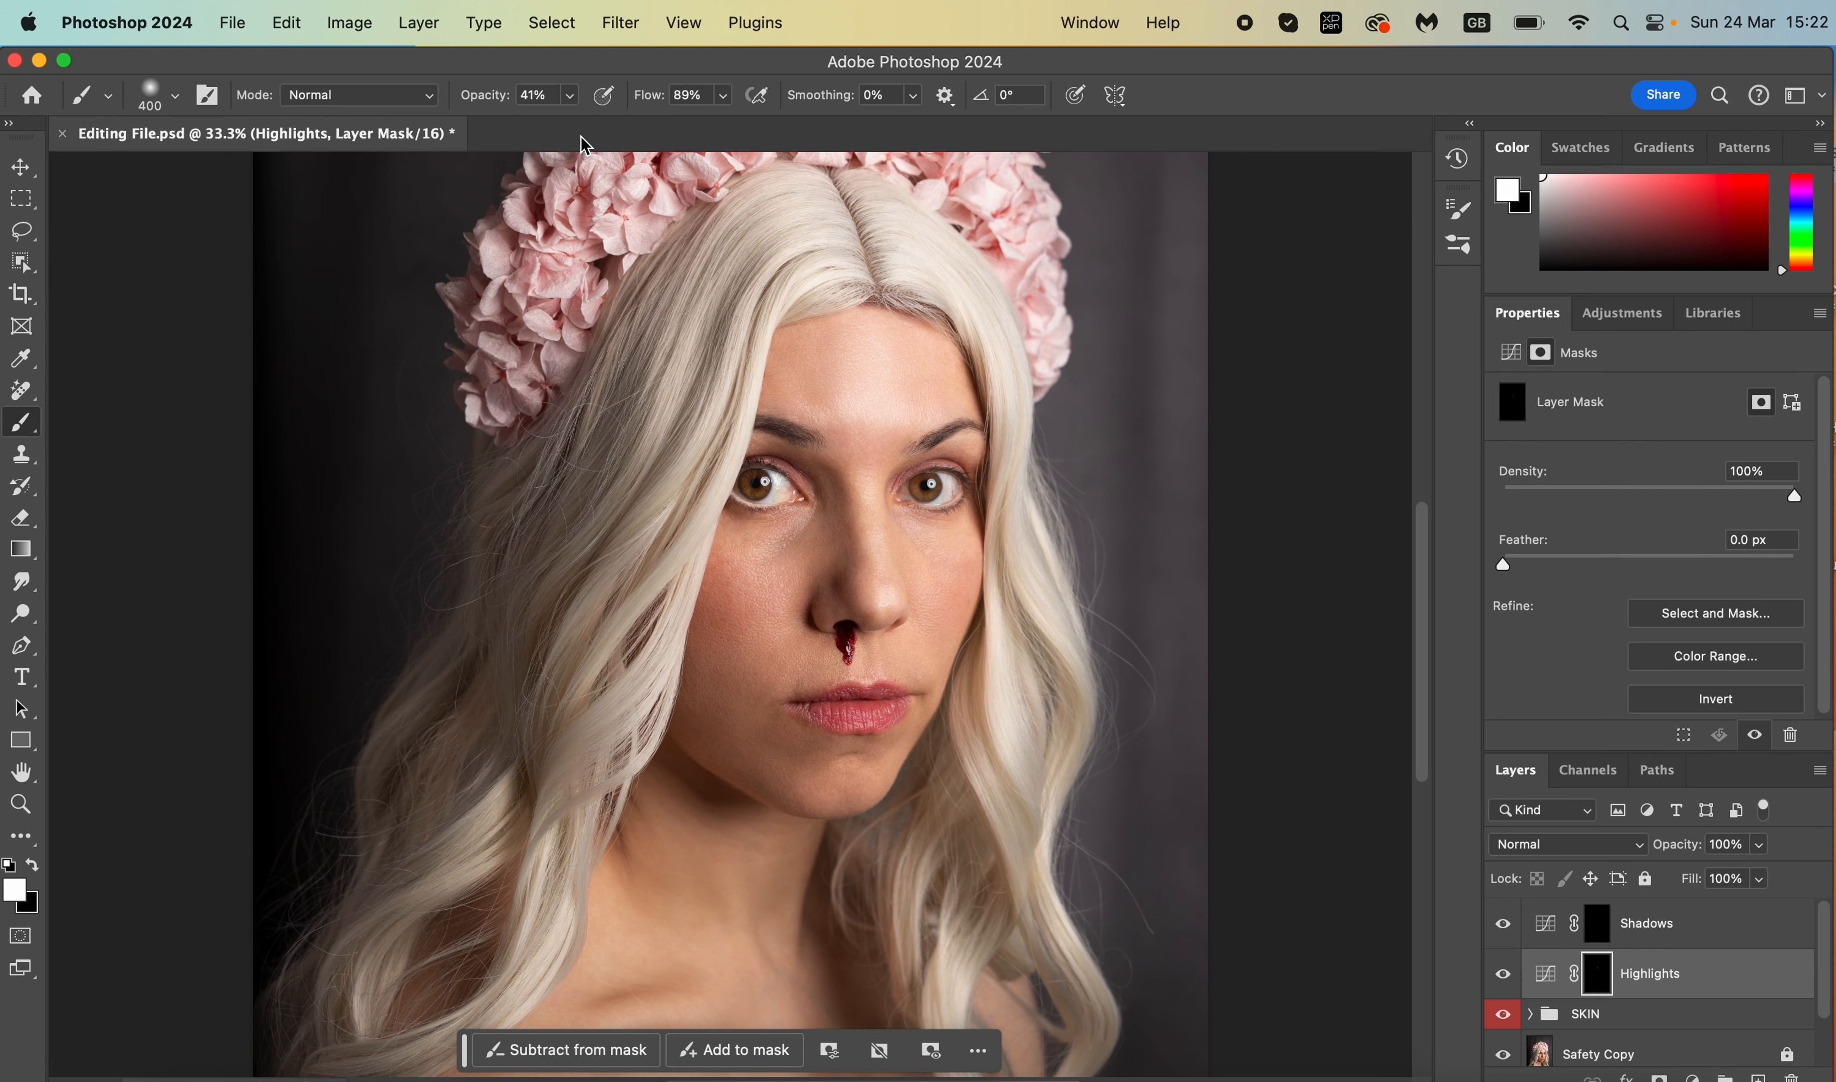
pyautogui.click(570, 99)
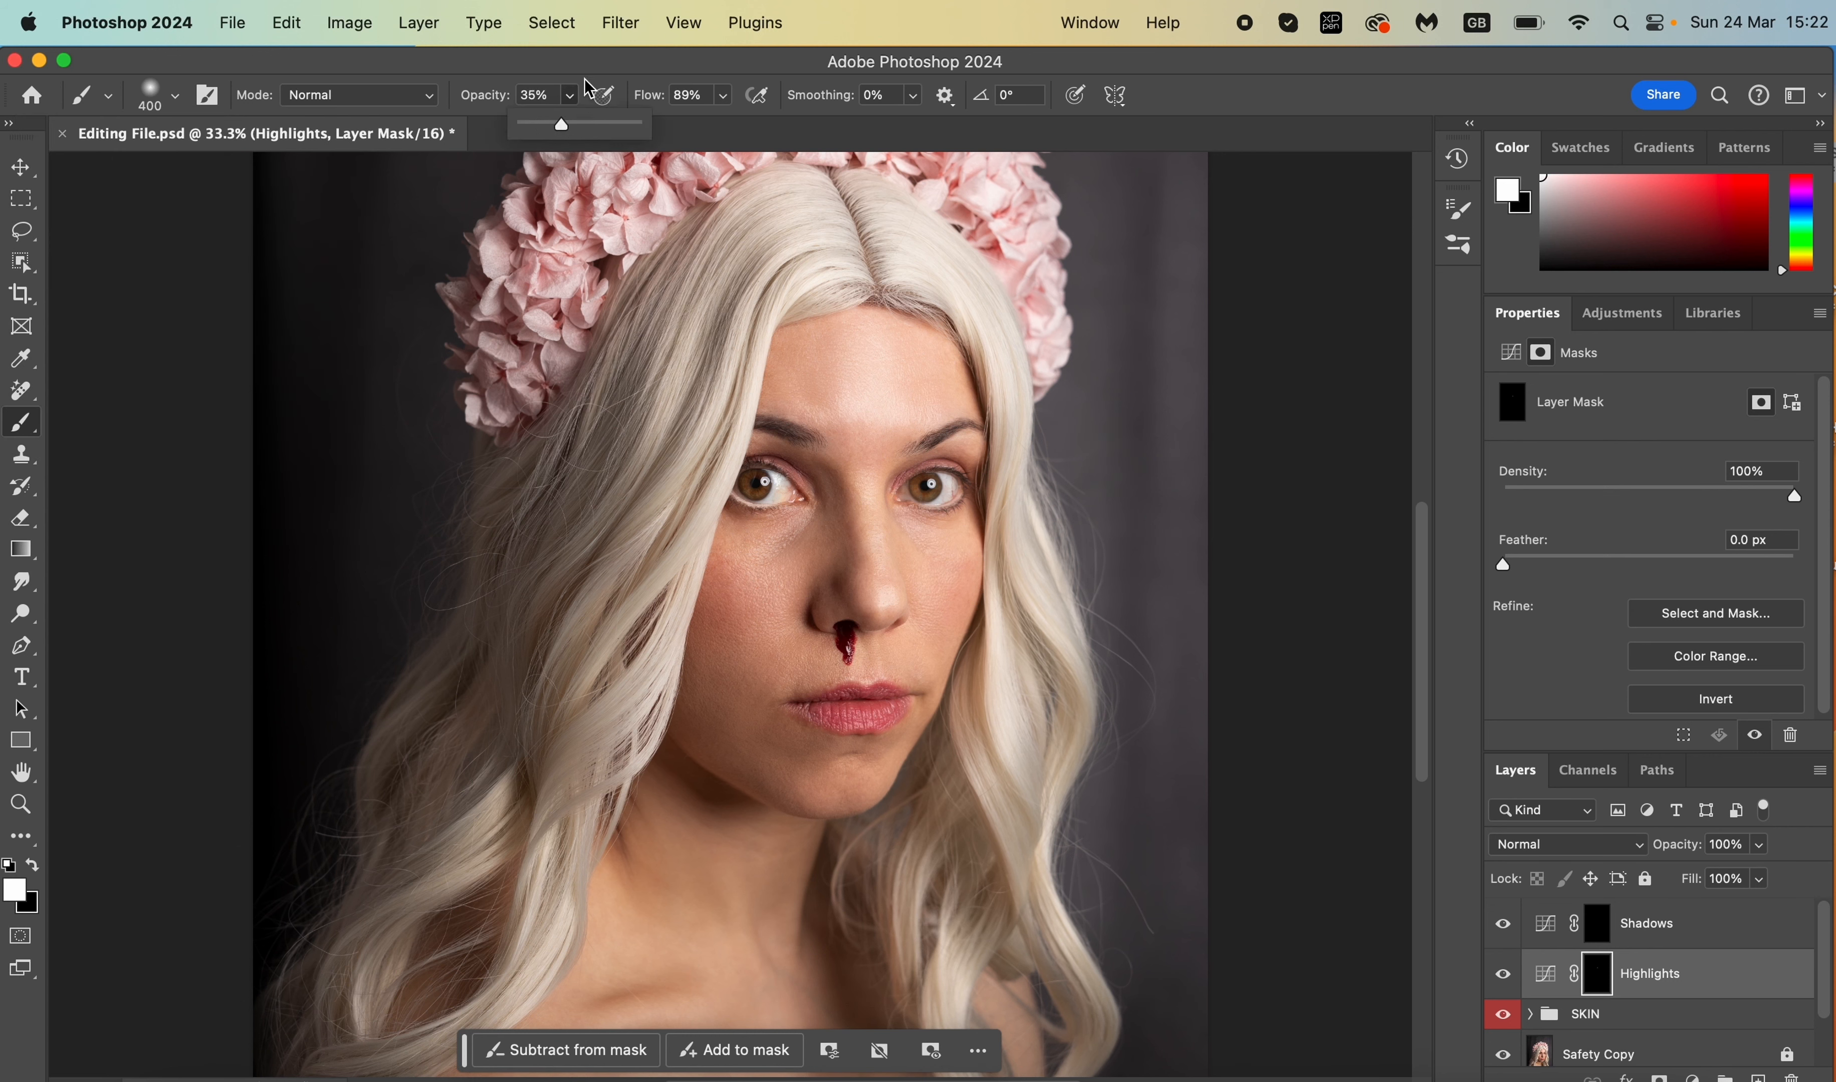
pyautogui.click(591, 59)
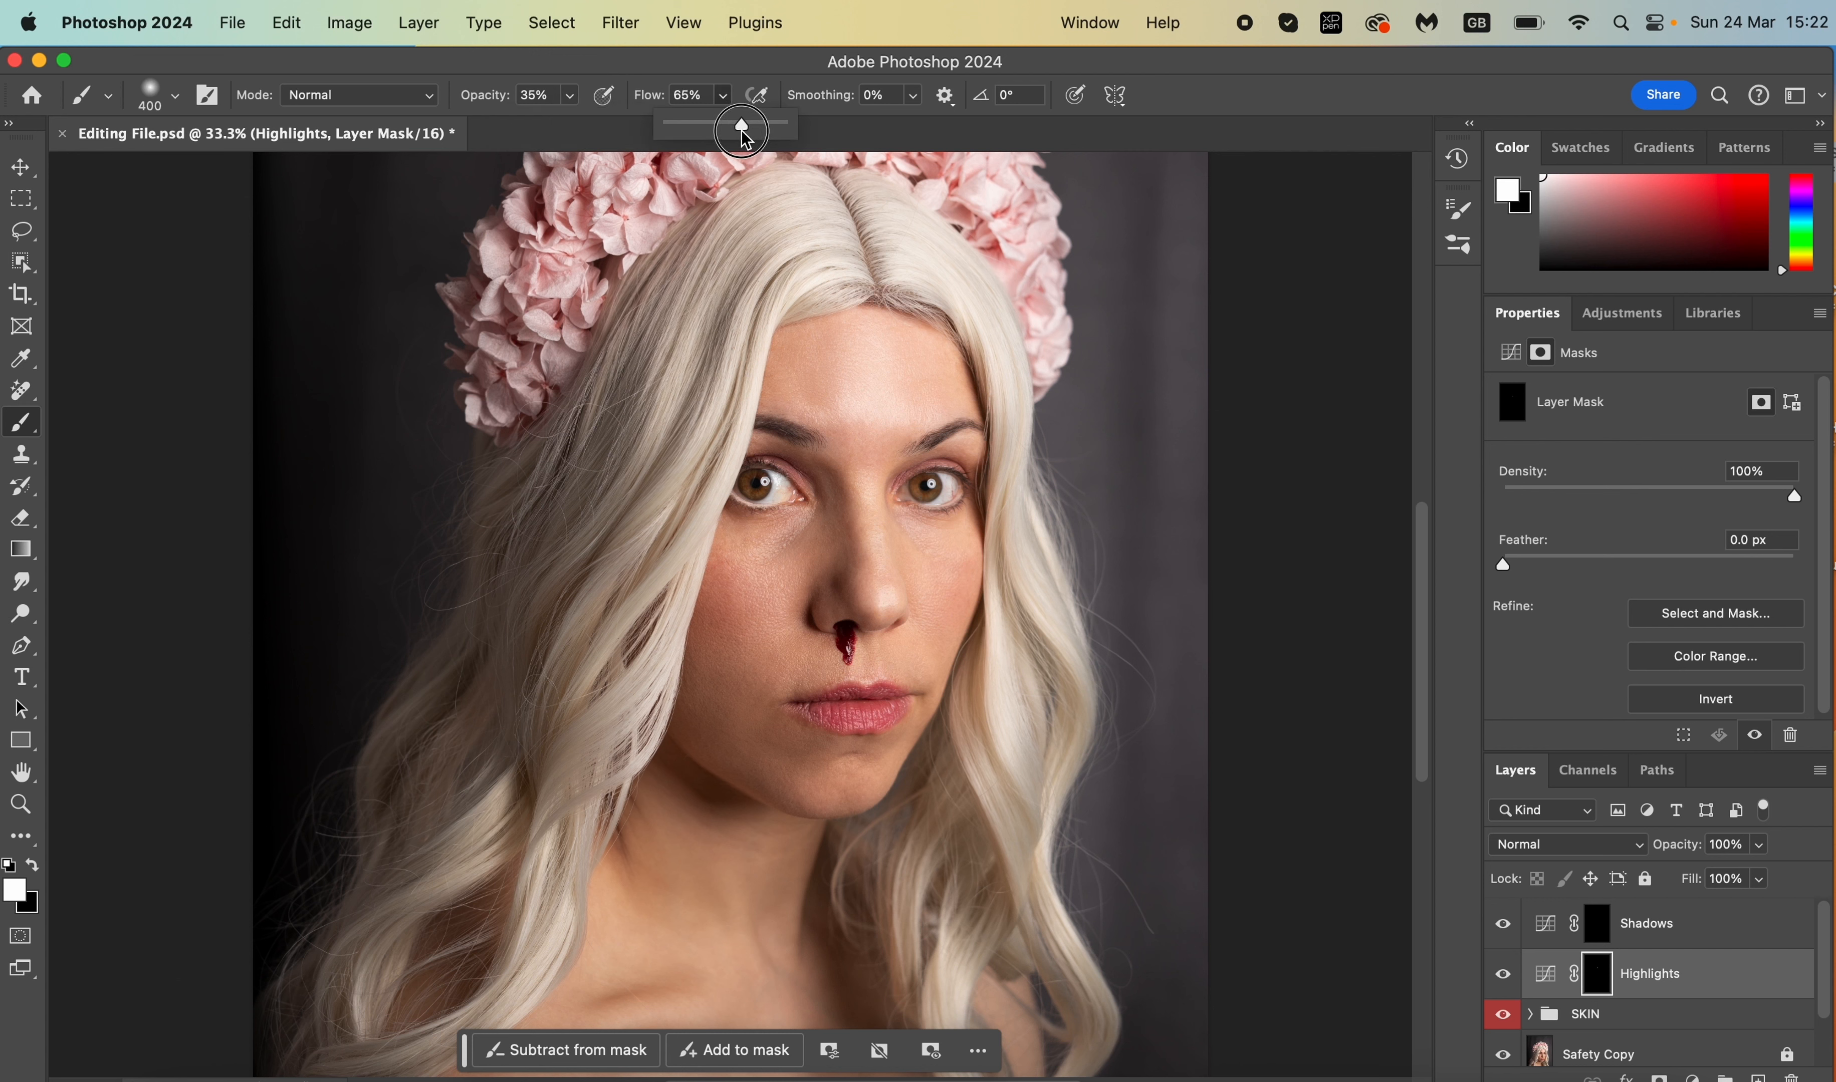
pyautogui.moveTo(722, 131); pyautogui.dragTo(719, 130)
pyautogui.click(747, 72)
pyautogui.scroll(3, 757, 429)
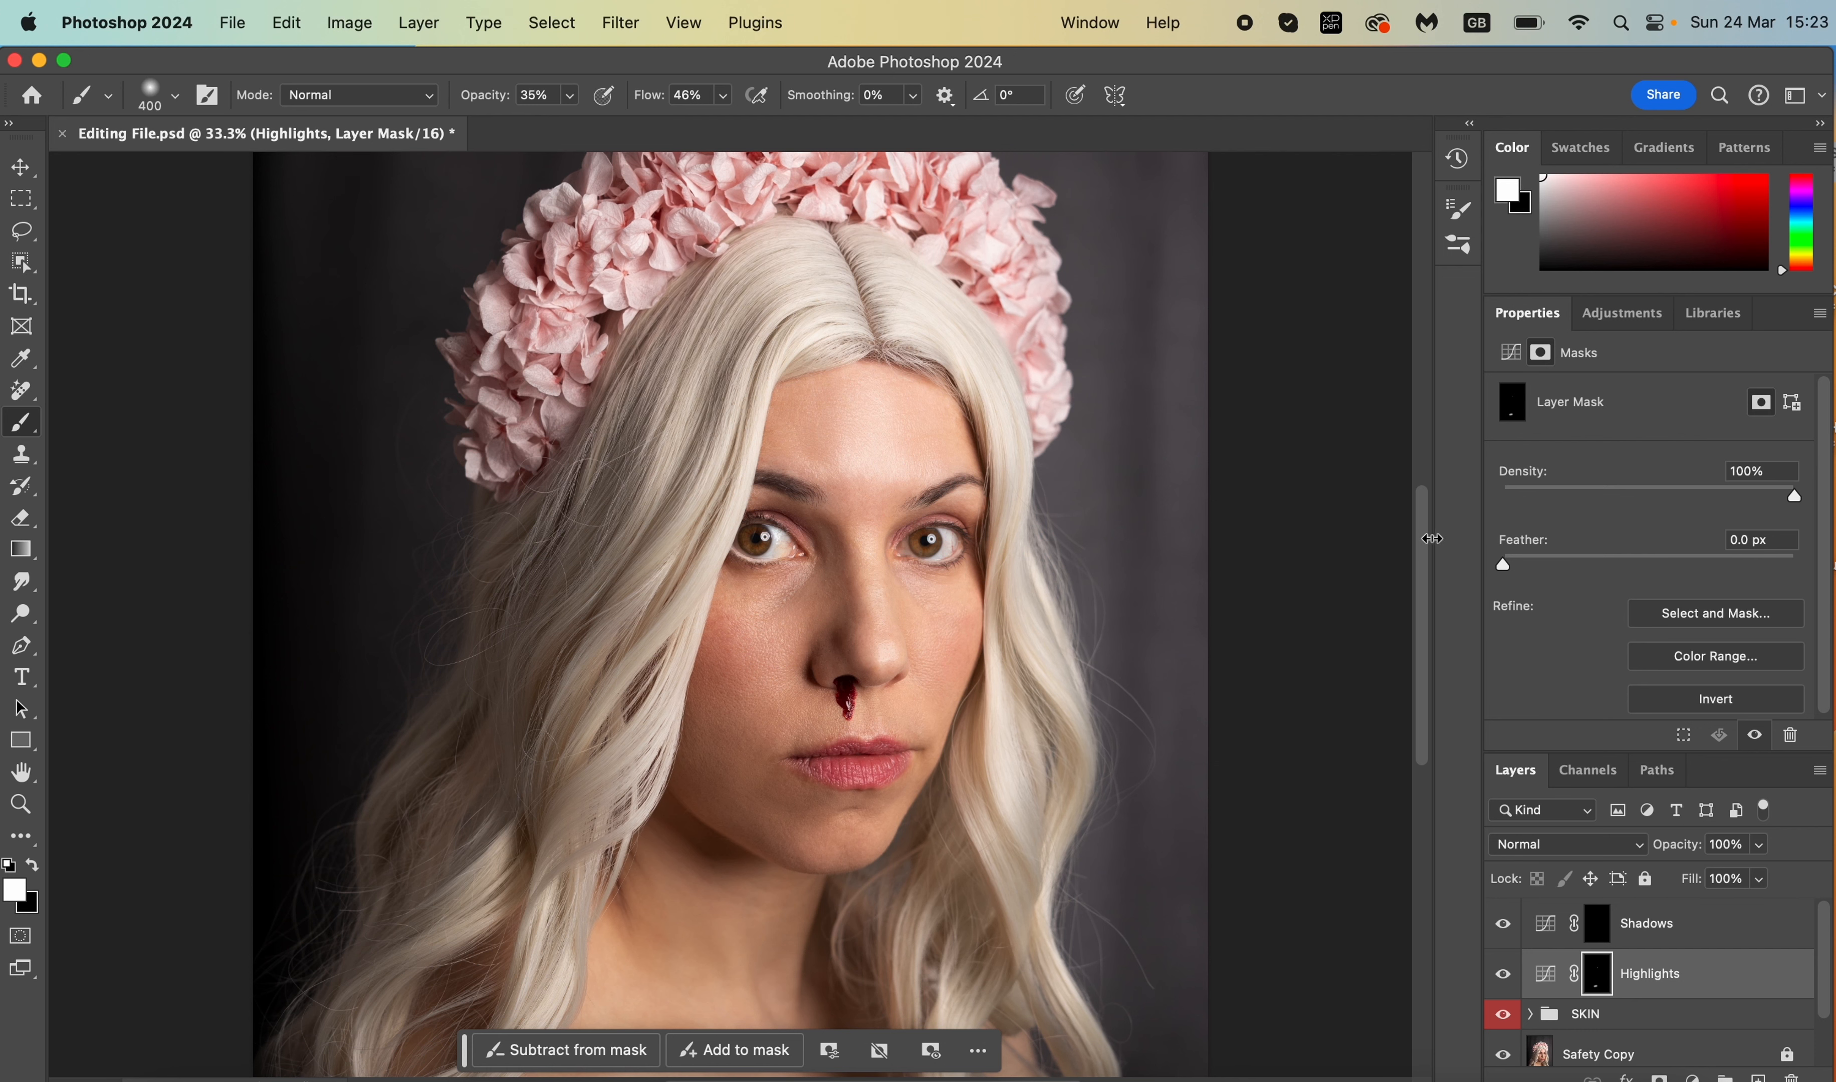
pyautogui.moveTo(1424, 533); pyautogui.dragTo(1422, 628)
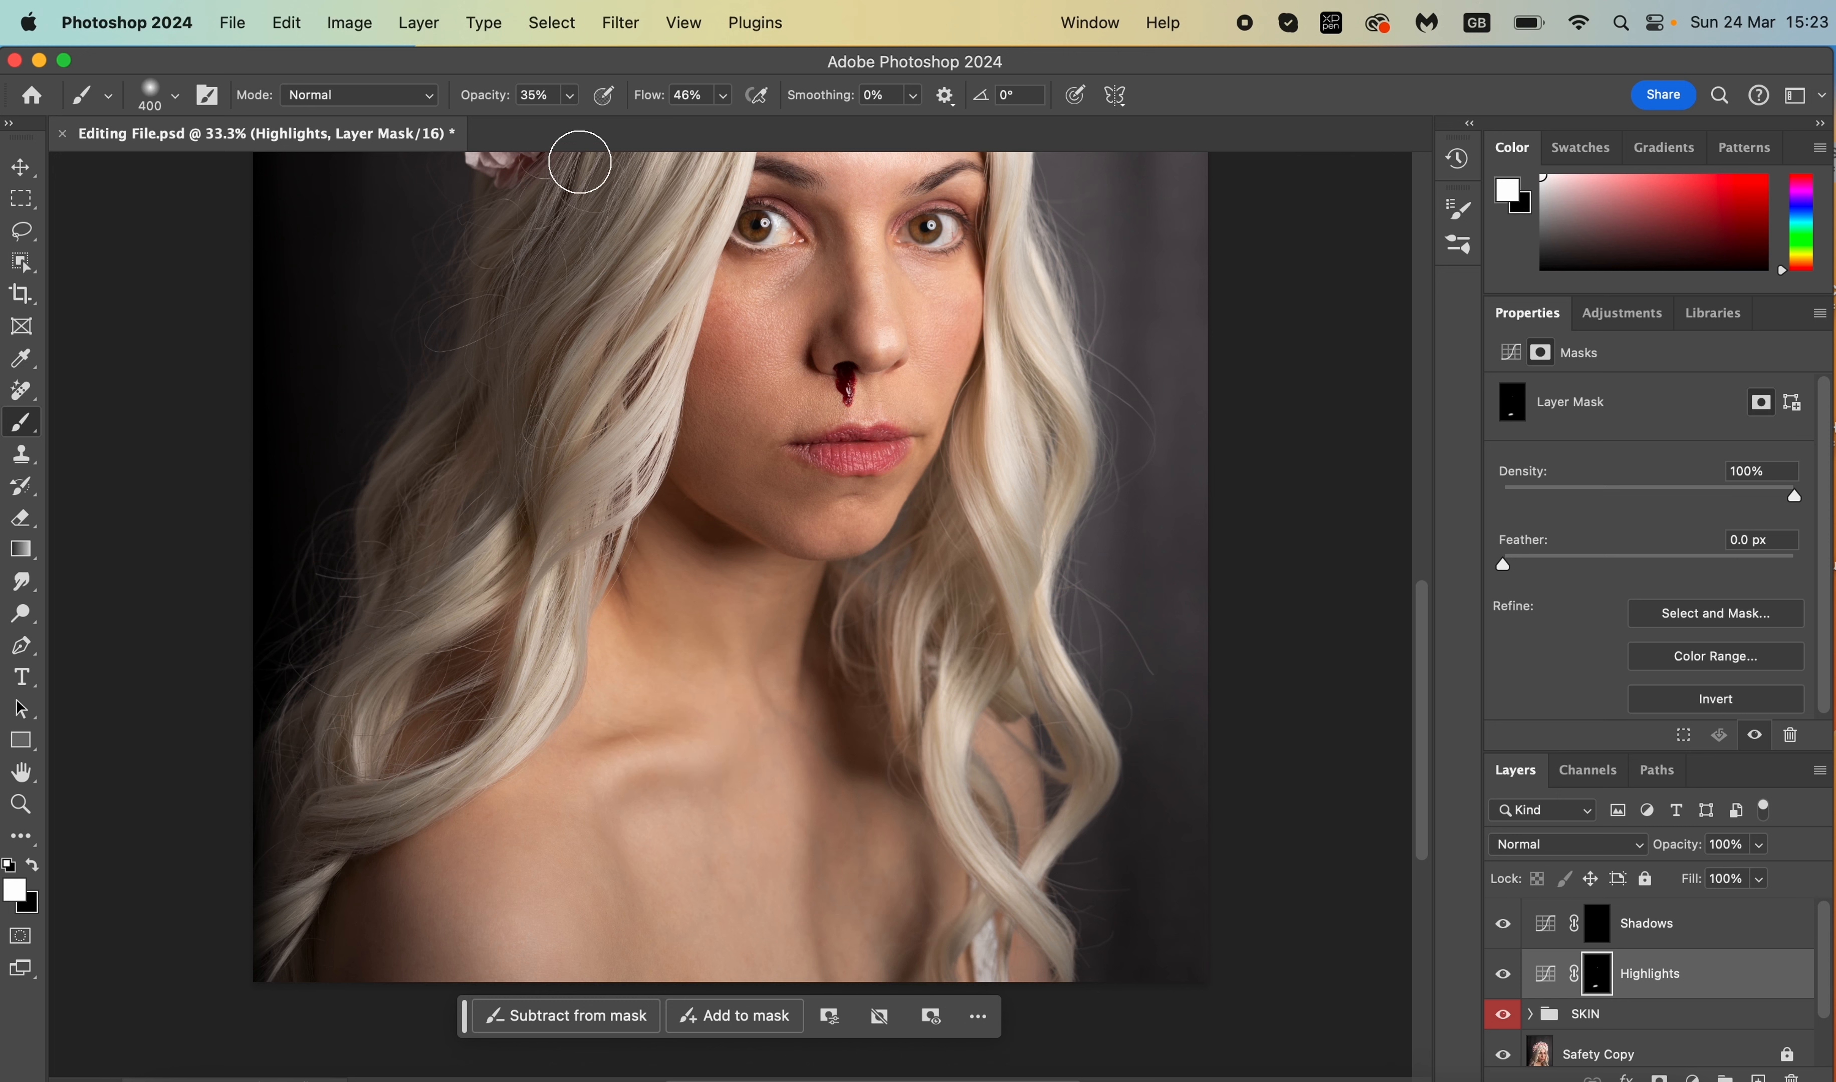
# - Raise brush opacity to 68% and paint white over the hair streak and lower face, shrinking the brush to 45
pyautogui.click(569, 95)
pyautogui.moveTo(574, 128); pyautogui.dragTo(611, 129)
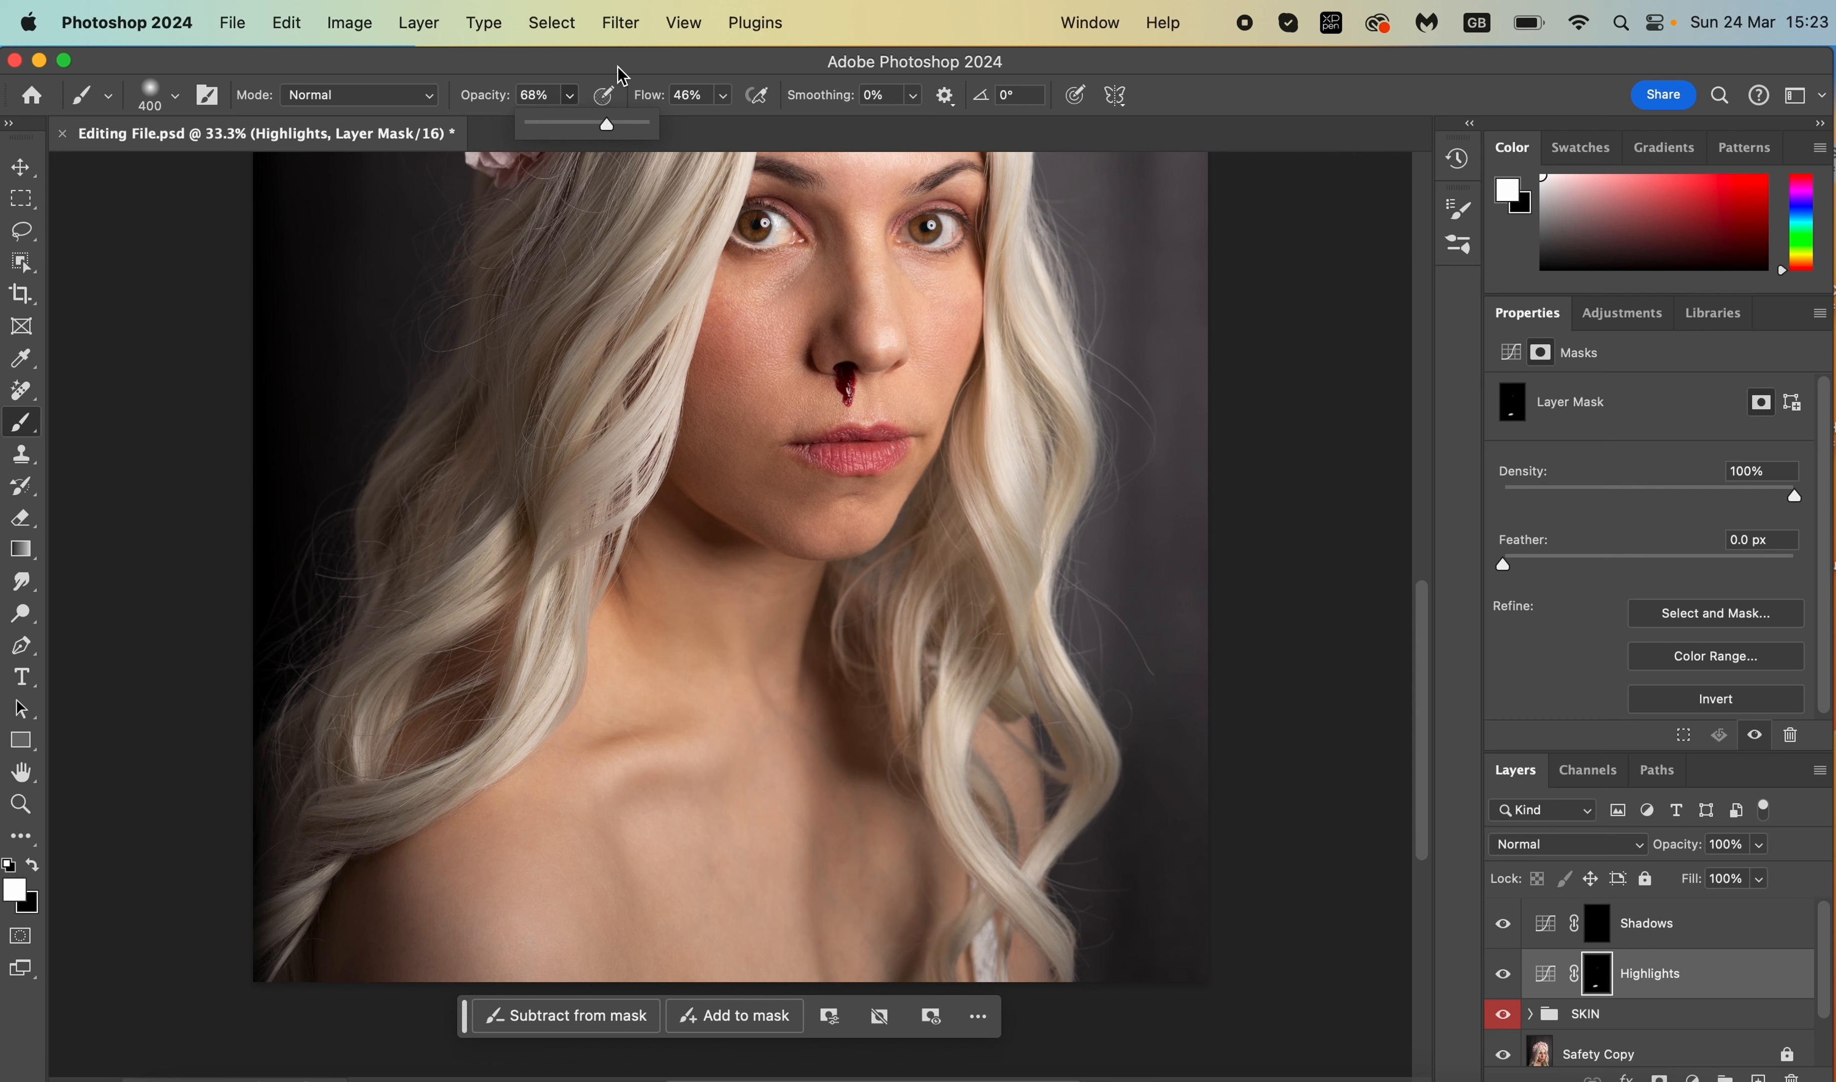
pyautogui.click(718, 753)
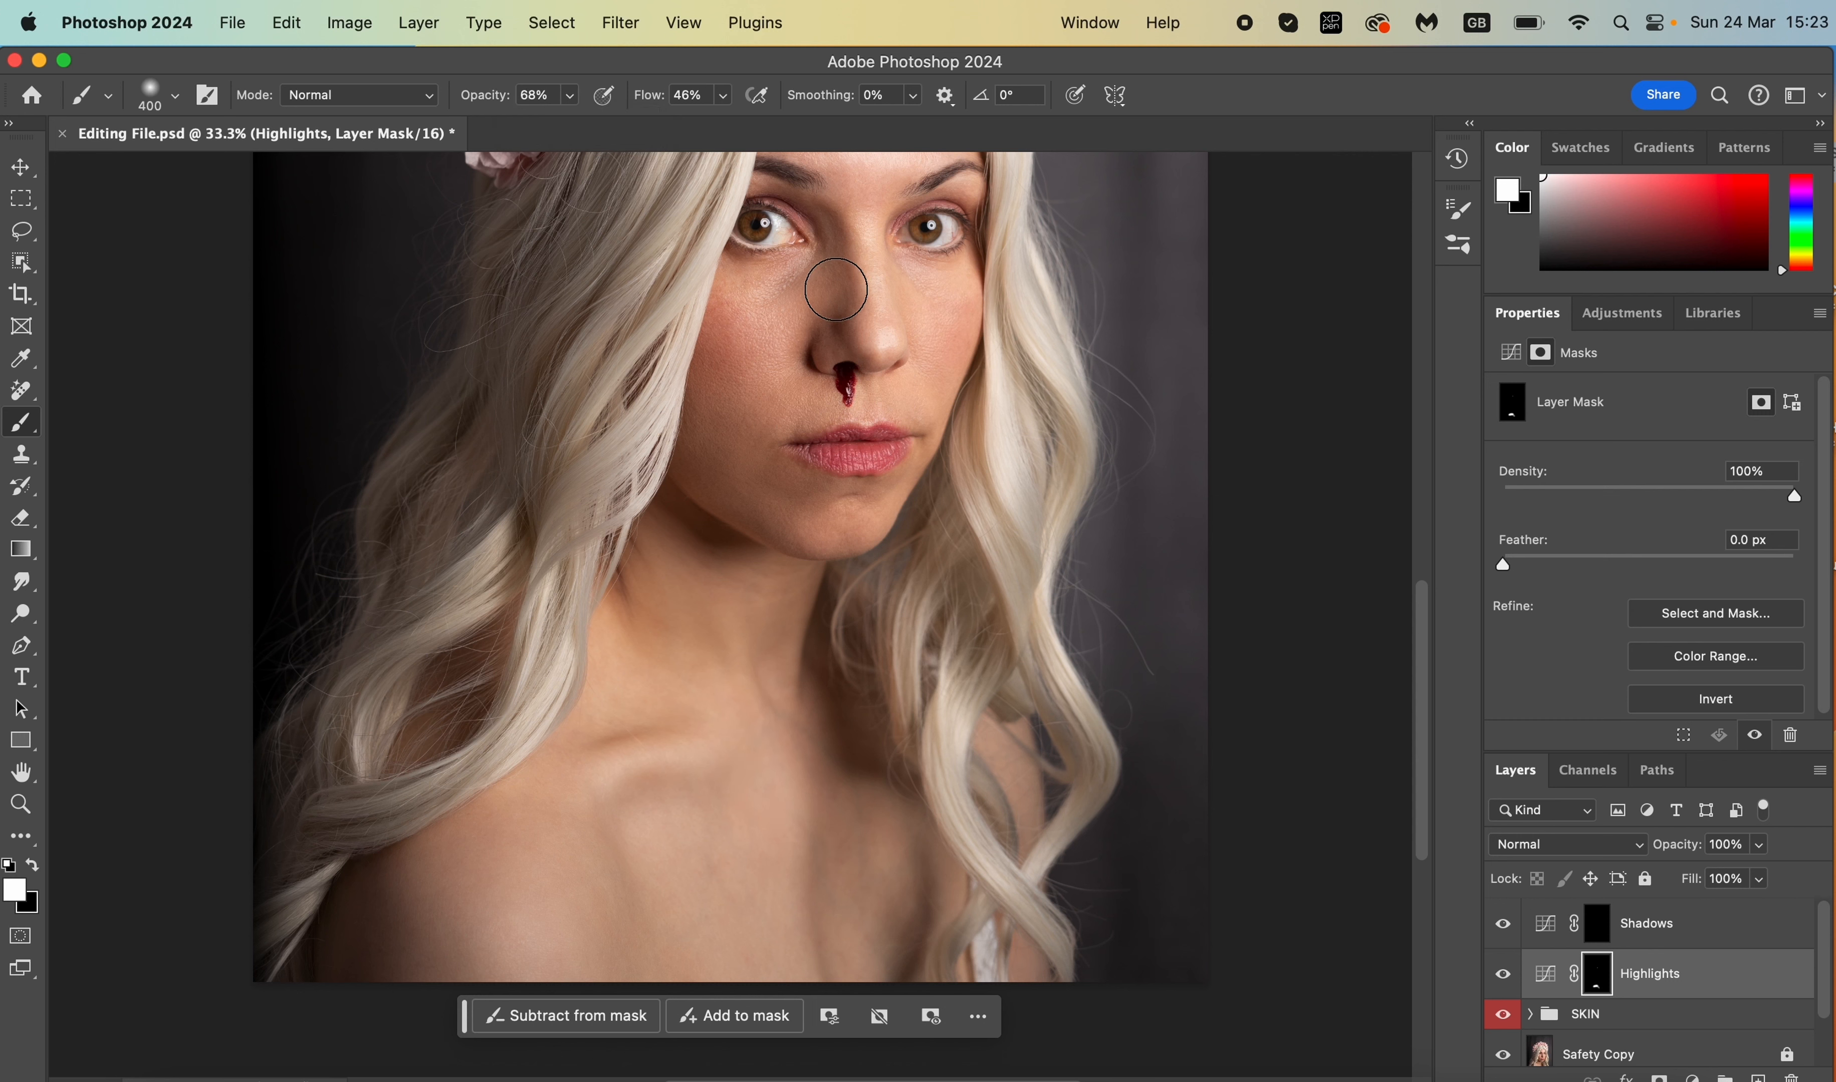
pyautogui.click(605, 340)
pyautogui.press('[')
pyautogui.press('[')
pyautogui.press('[')
pyautogui.press('[')
pyautogui.press('[')
pyautogui.press('[')
pyautogui.press('[')
pyautogui.press('[')
pyautogui.press('super+equal')
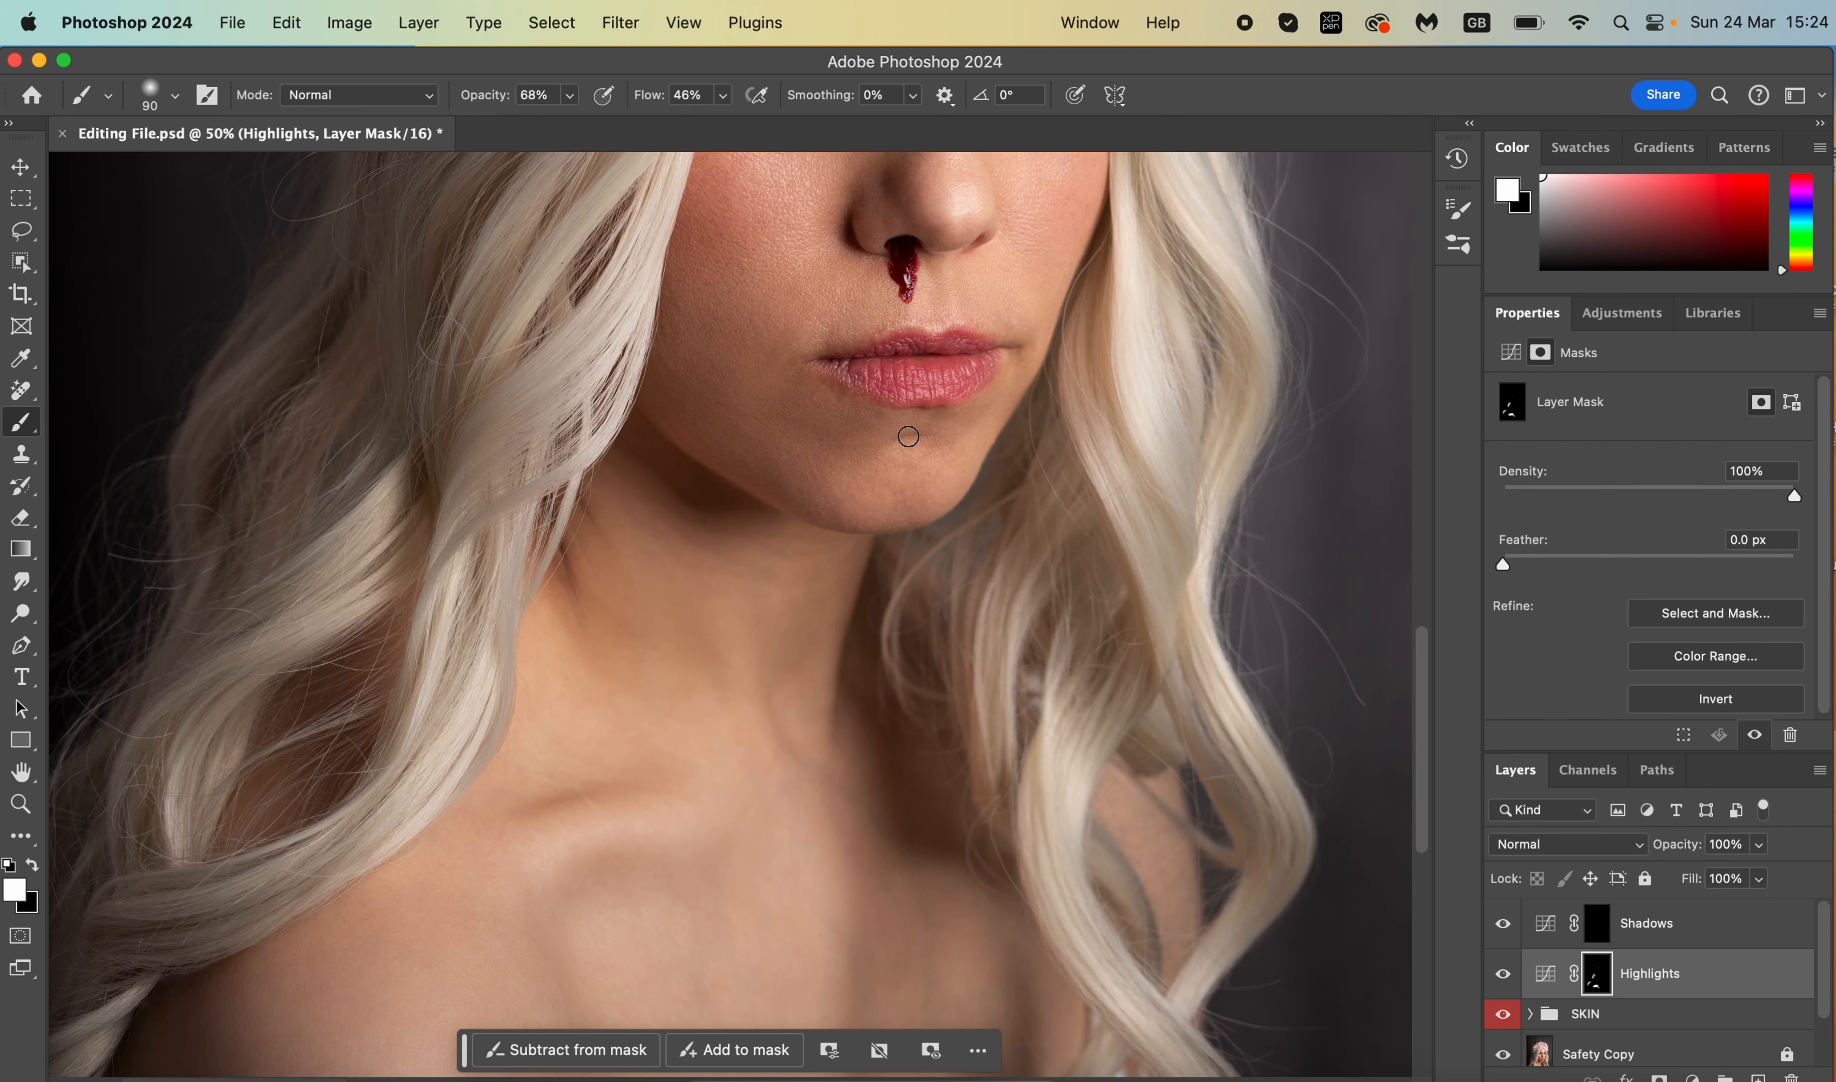
pyautogui.scroll(3, 907, 437)
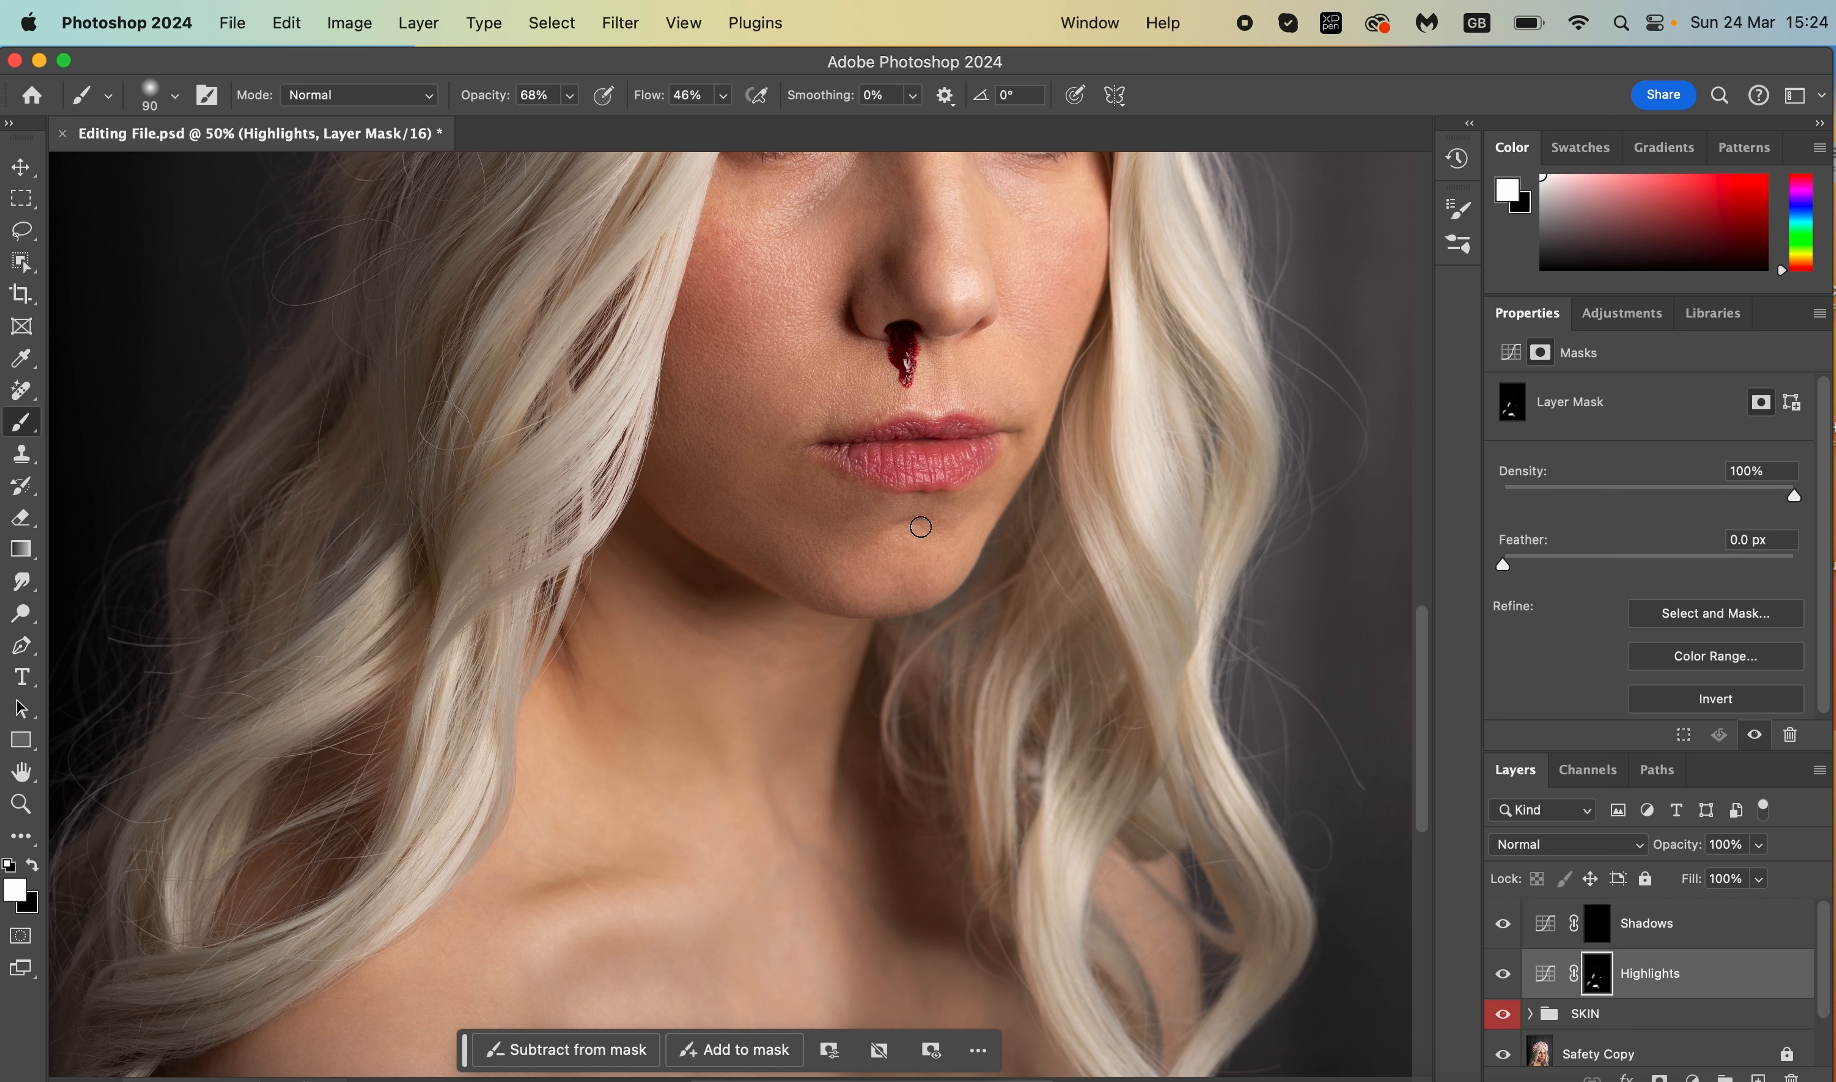
pyautogui.scroll(5, 787, 391)
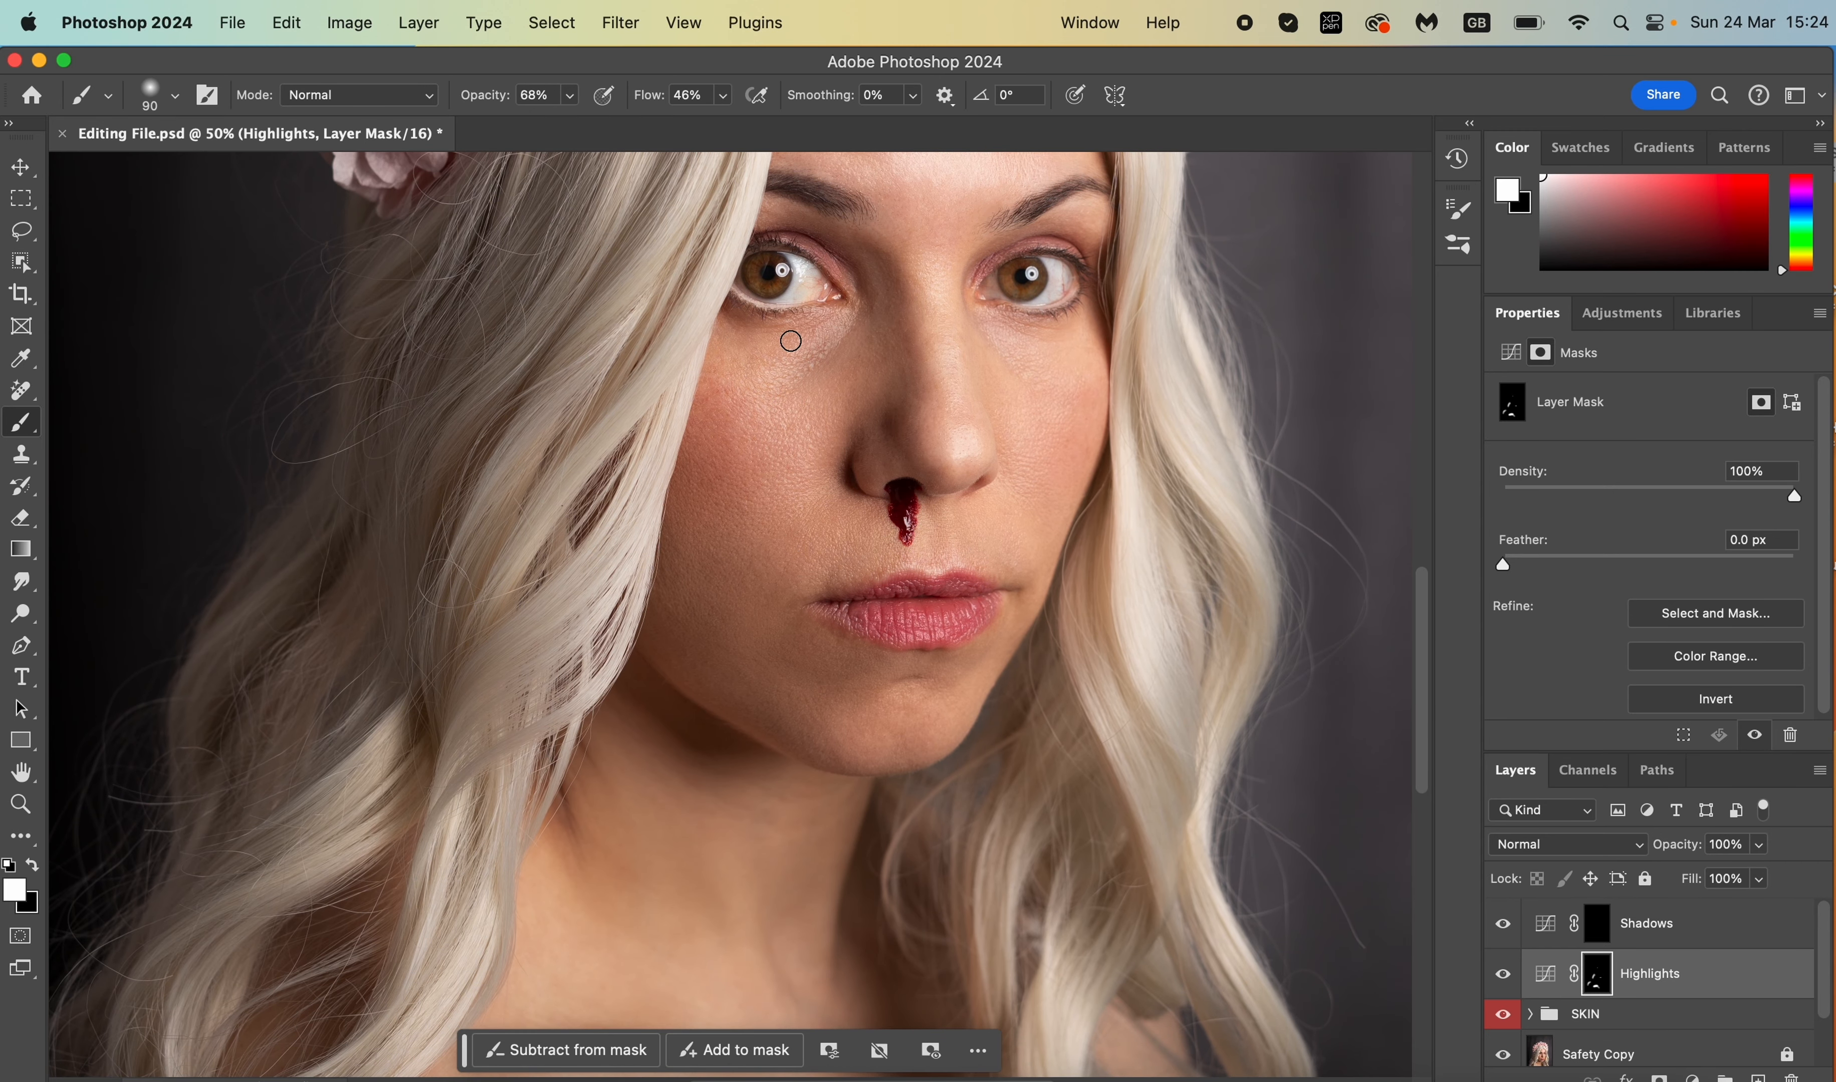
pyautogui.press('[')
pyautogui.press('super+minus')
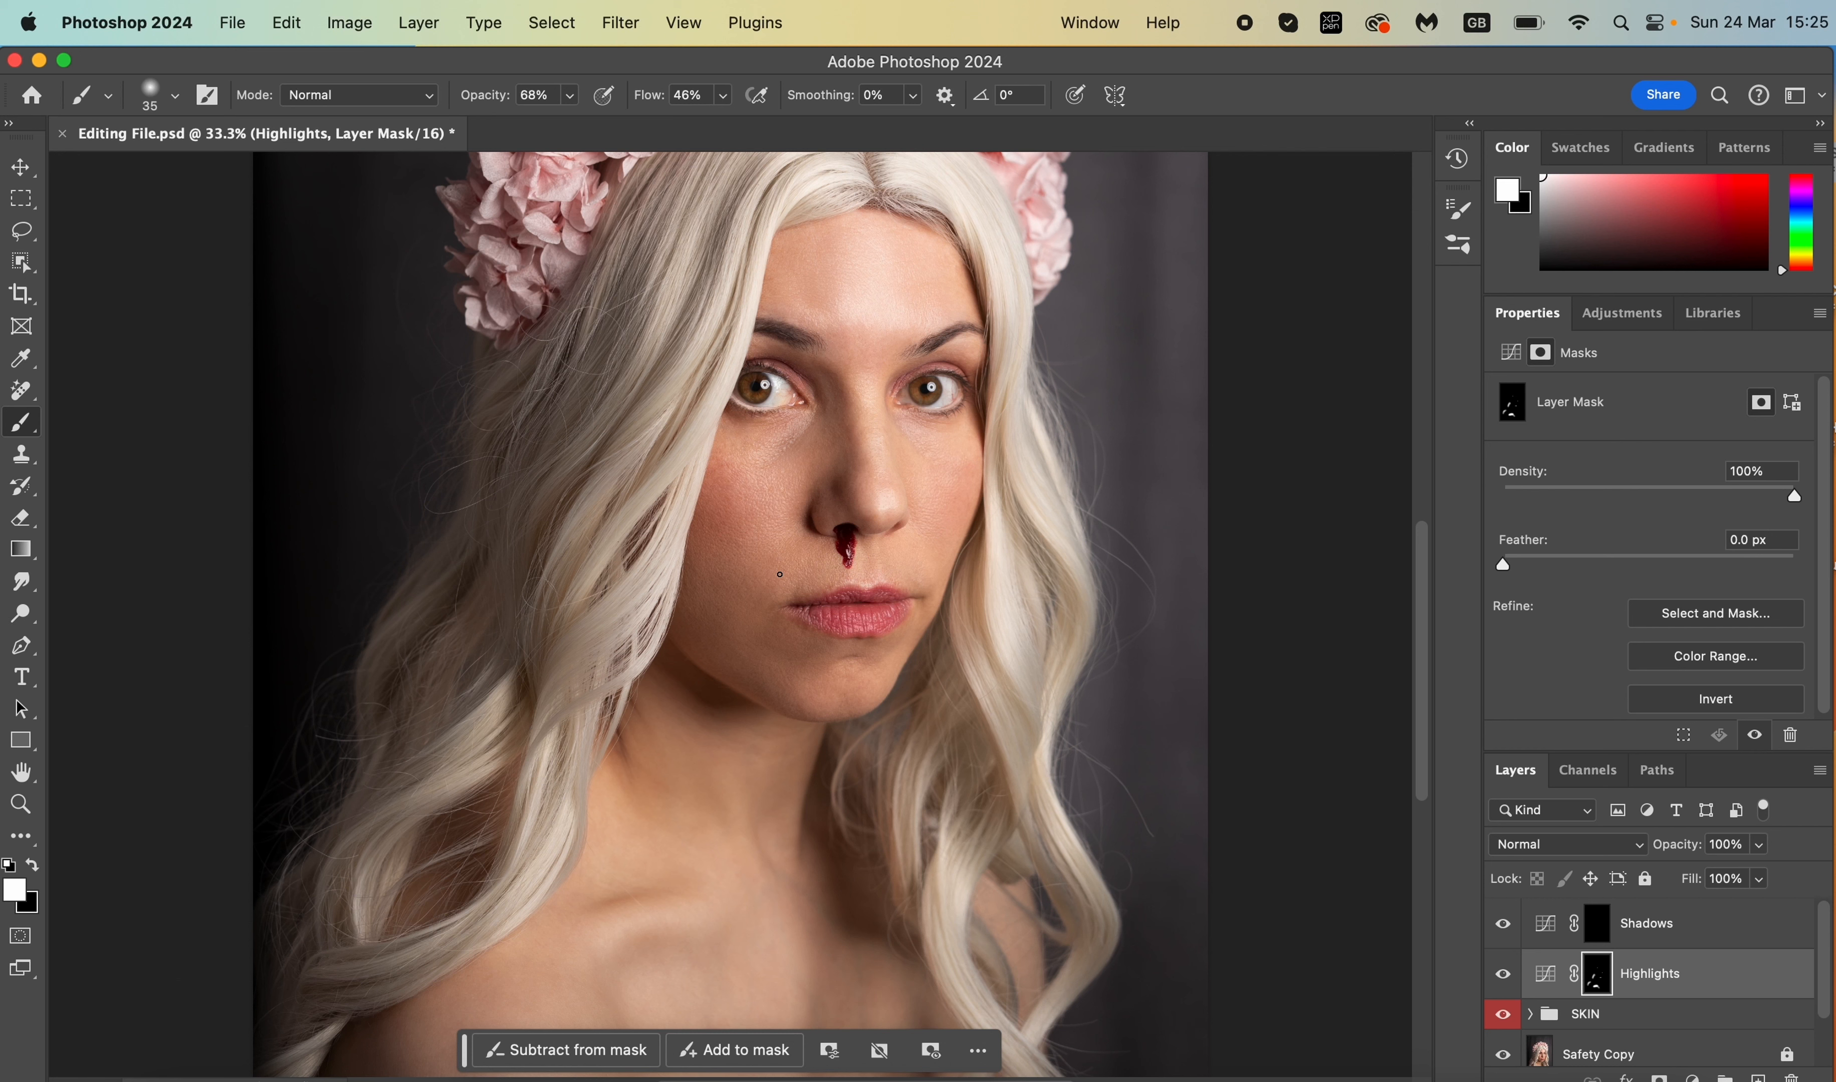
# - Toggle the Highlights layer to compare, then select the Shadows curve's mask
pyautogui.click(1502, 980)
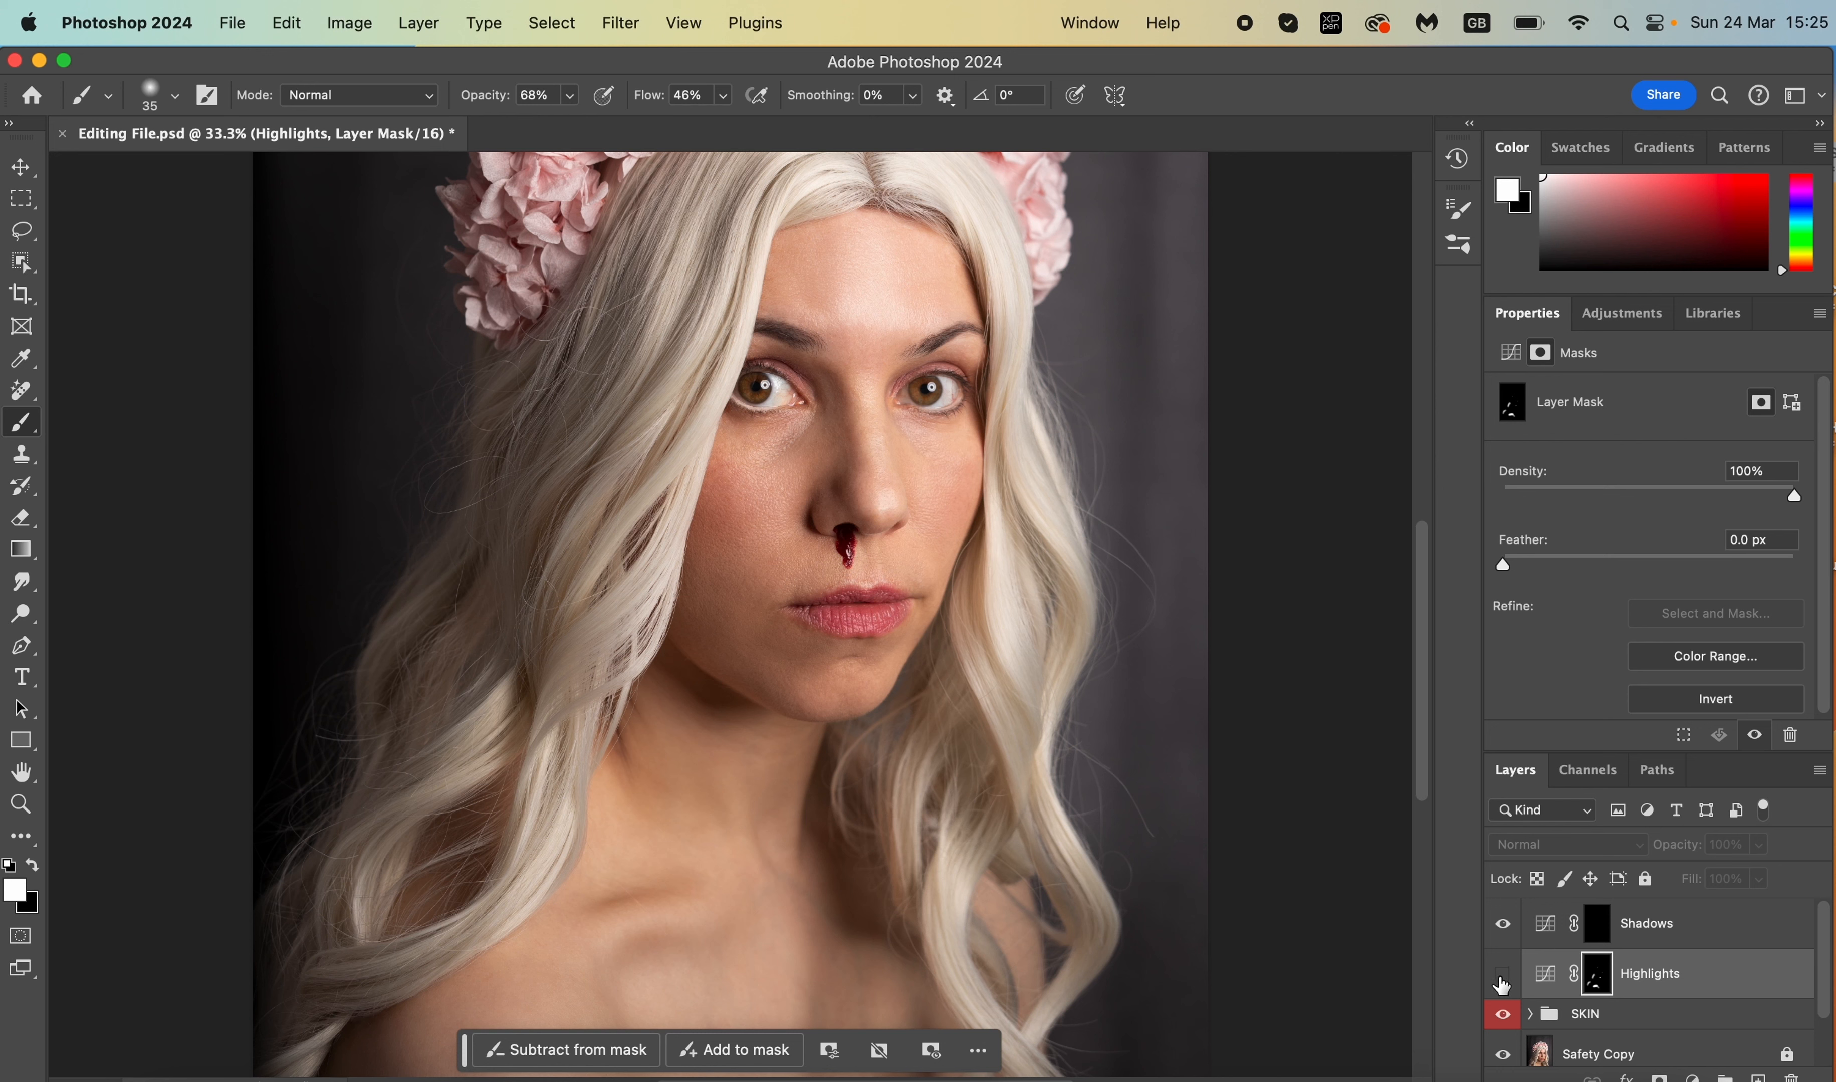
pyautogui.click(1502, 982)
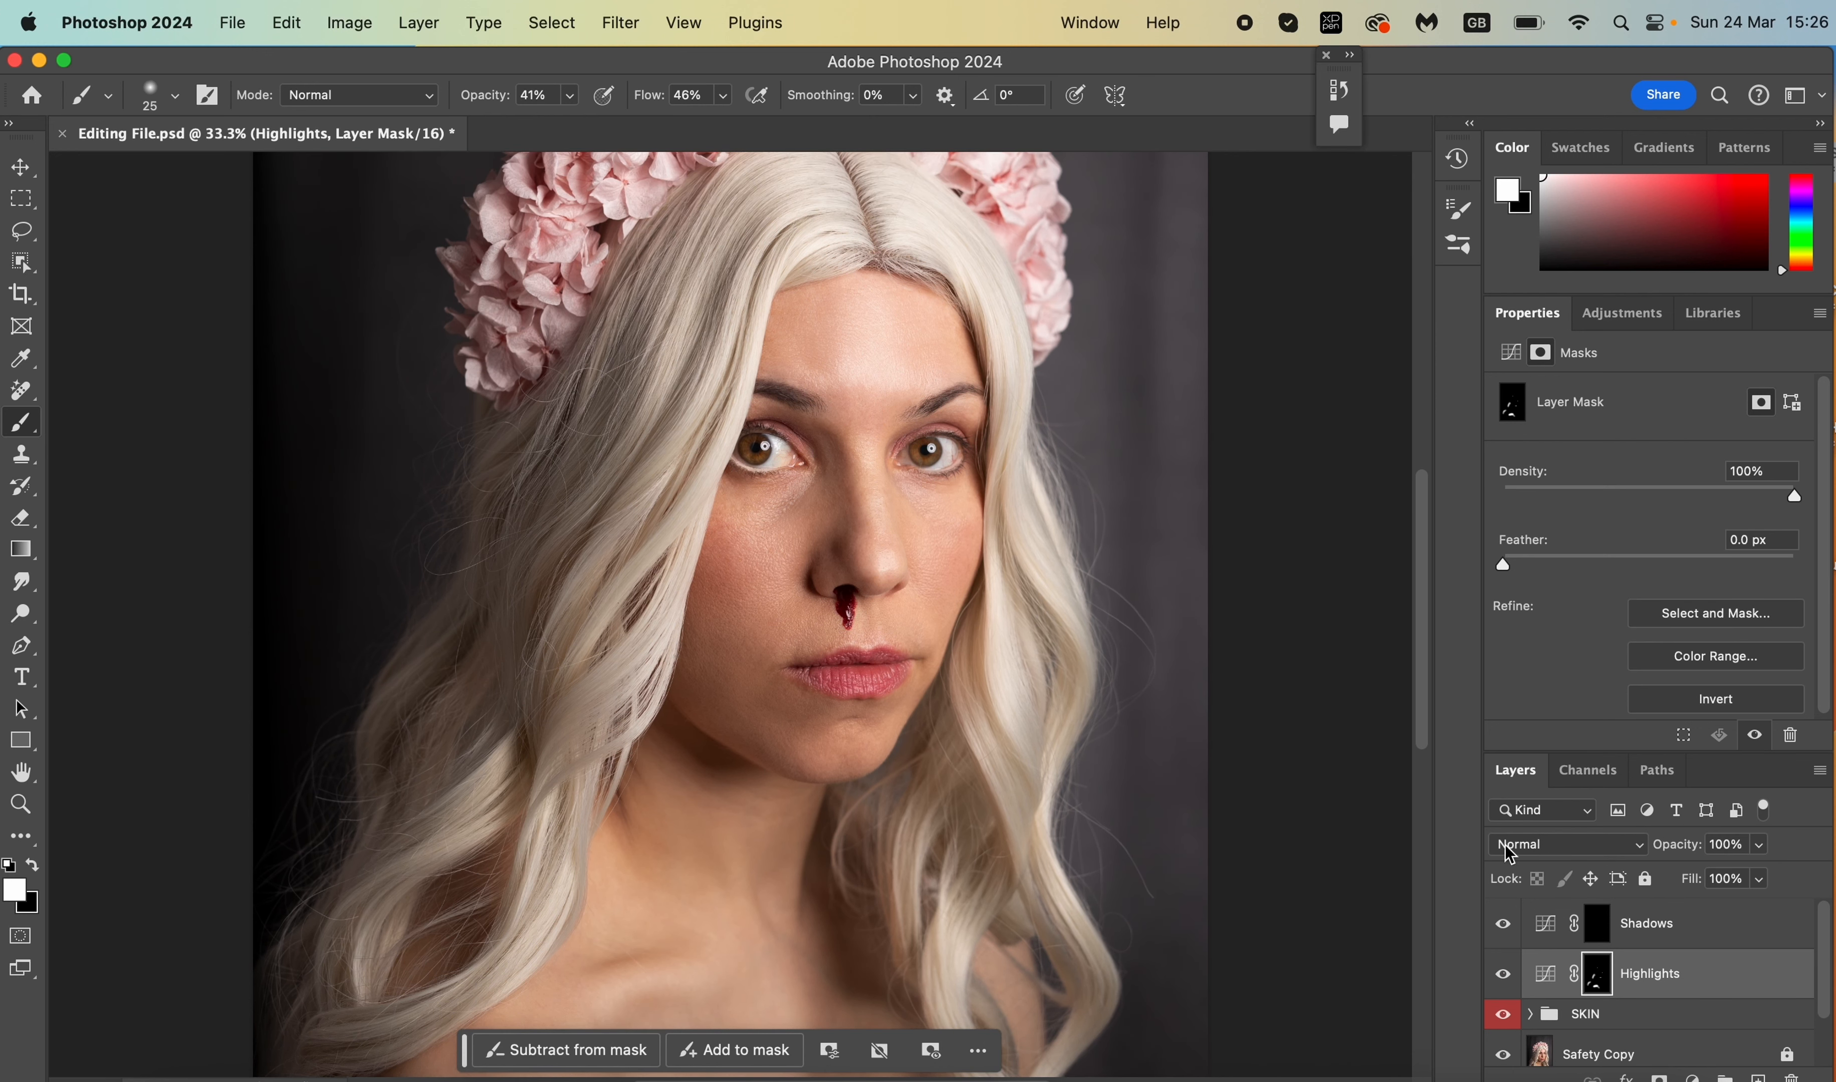
pyautogui.click(1632, 935)
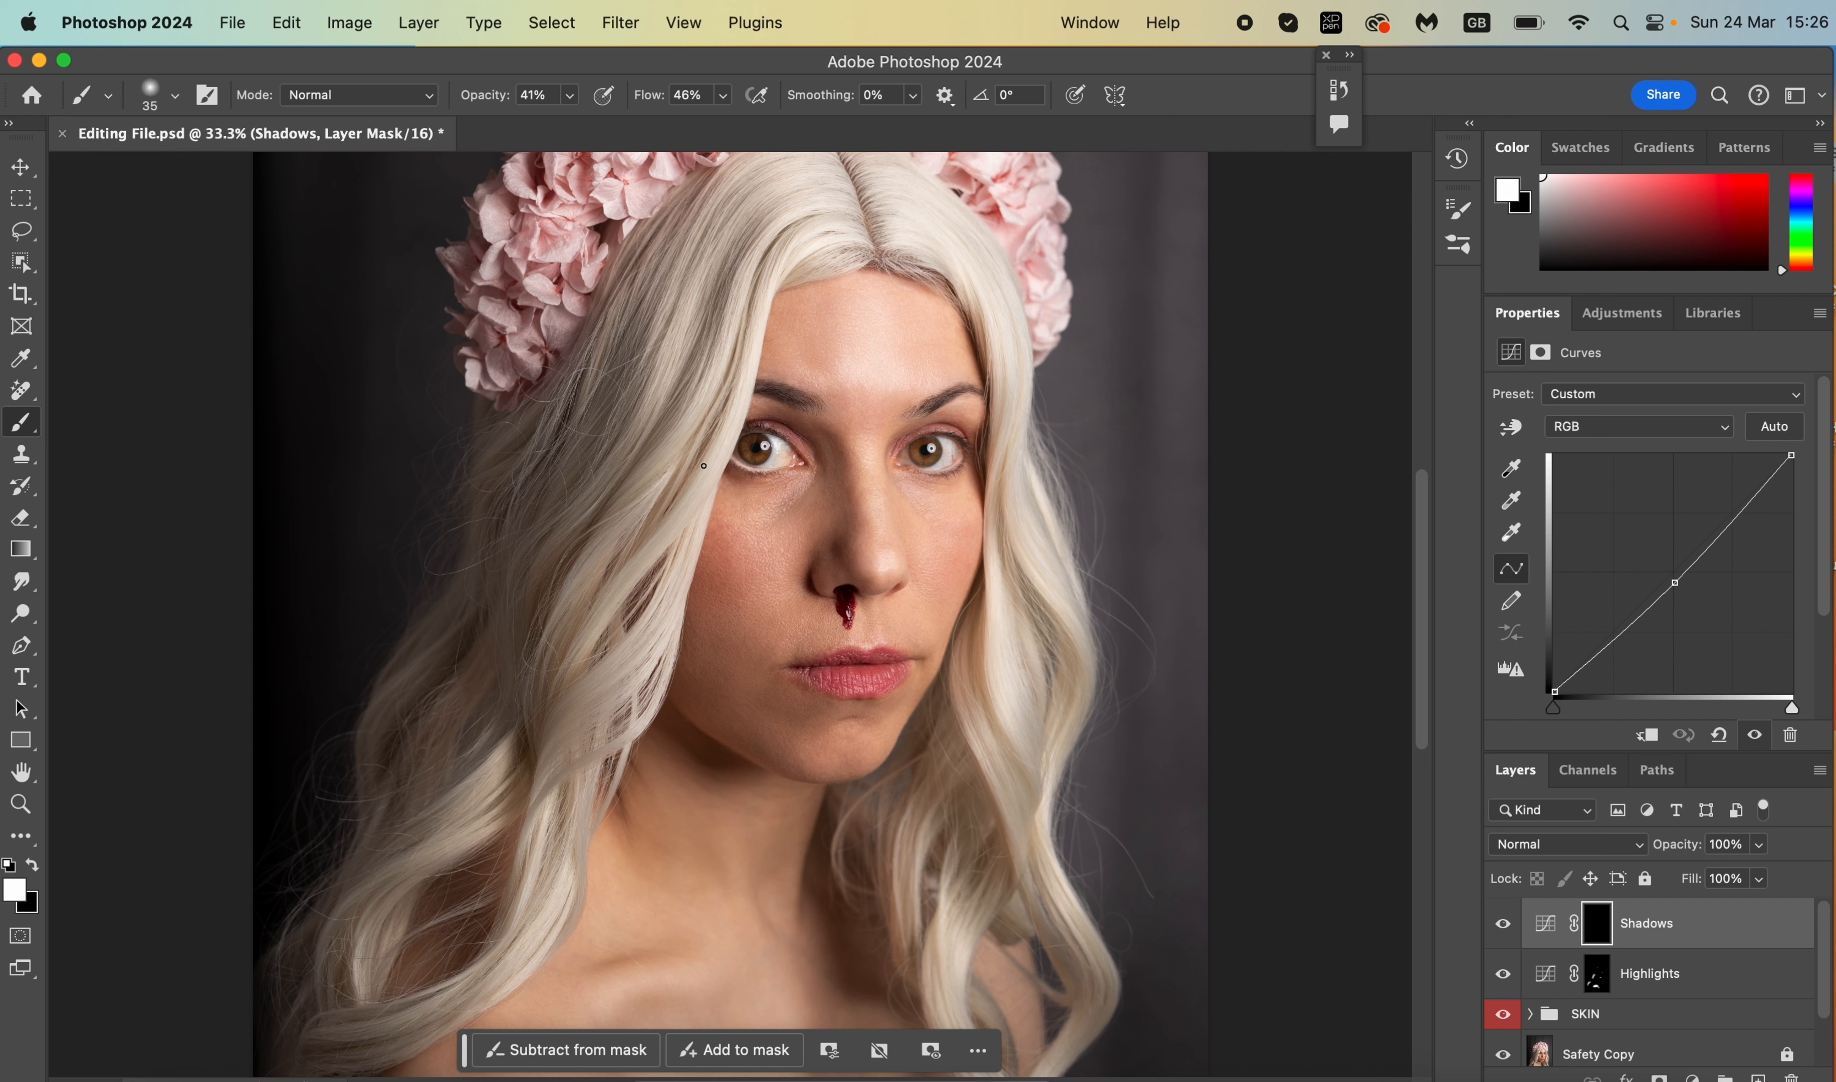
# - Paint white on the Shadows mask over the left cheek, jaw and hair, resizing the brush for detail
pyautogui.press(']')
pyautogui.press(']')
pyautogui.press(']')
pyautogui.press(']')
pyautogui.press(']')
pyautogui.moveTo(723, 592)
pyautogui.mouseDown()
pyautogui.moveTo(737, 615)
pyautogui.moveTo(704, 606)
pyautogui.mouseUp()
pyautogui.scroll(-3, 841, 781)
pyautogui.scroll(-1, 841, 781)
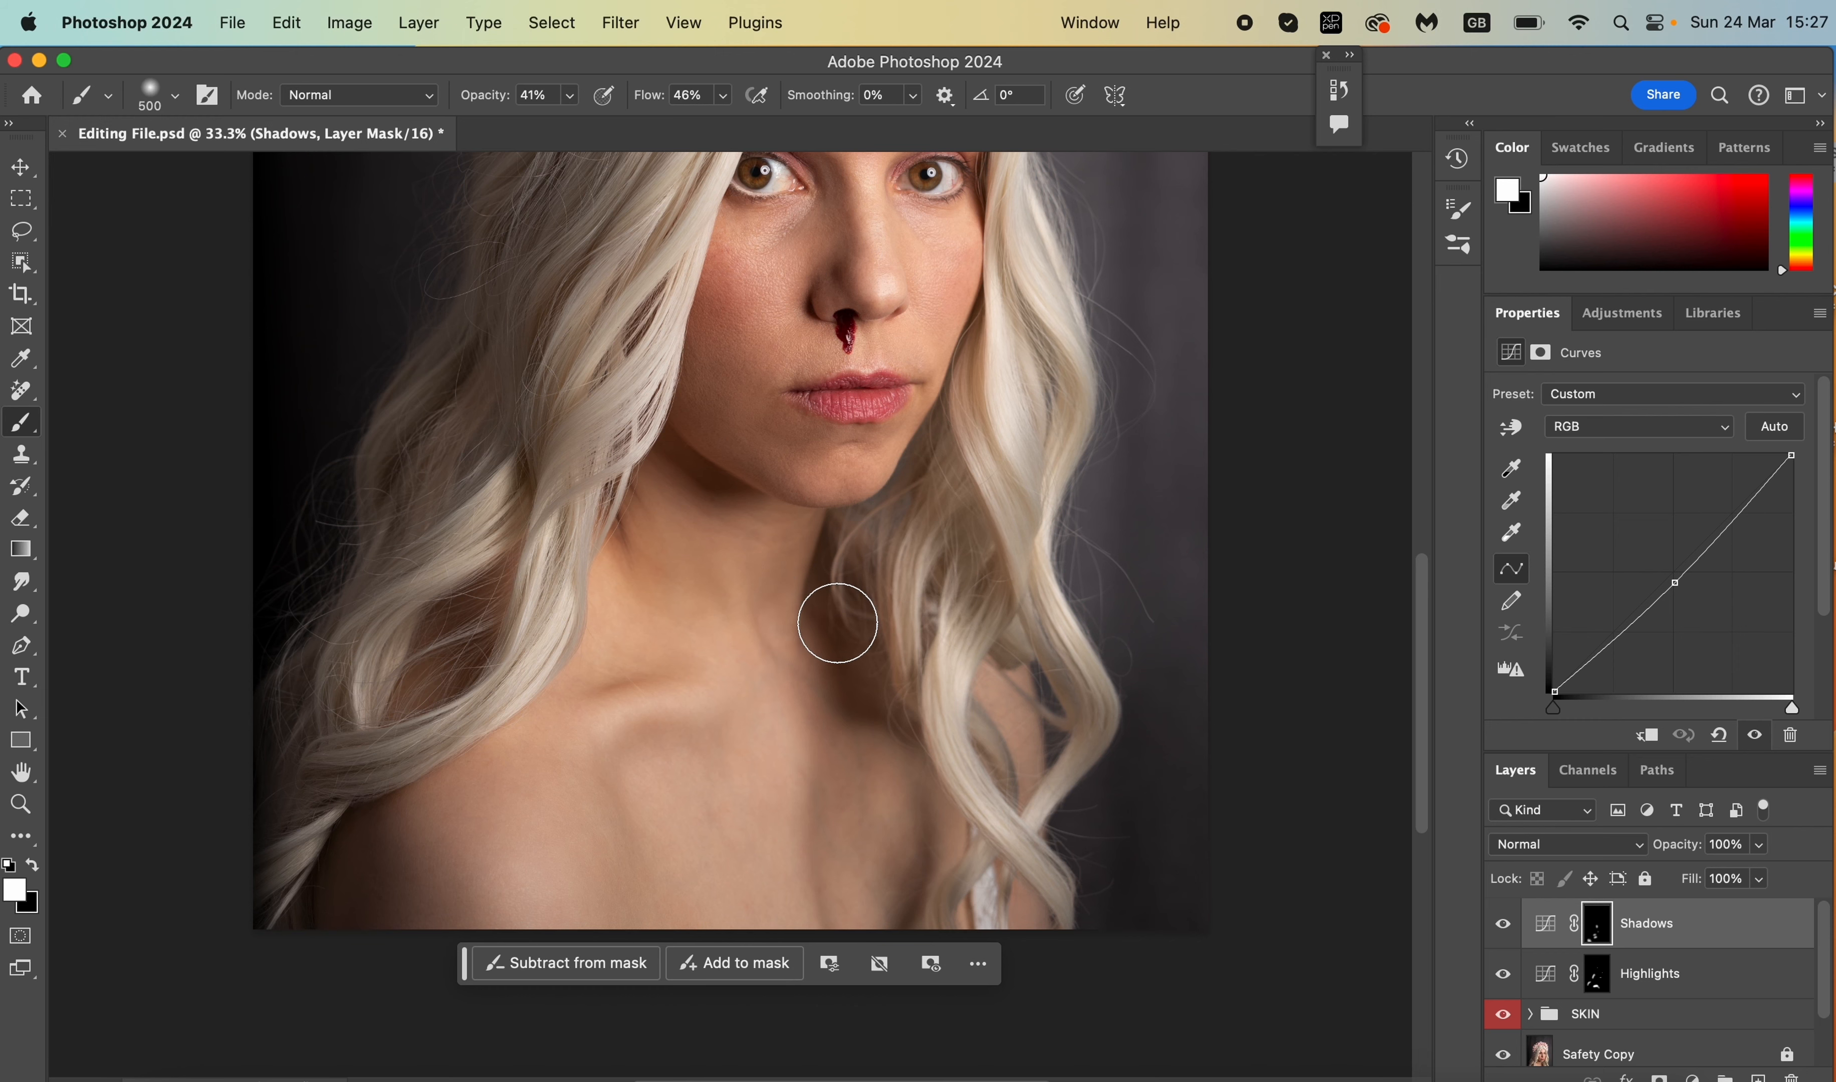
pyautogui.scroll(5, 837, 623)
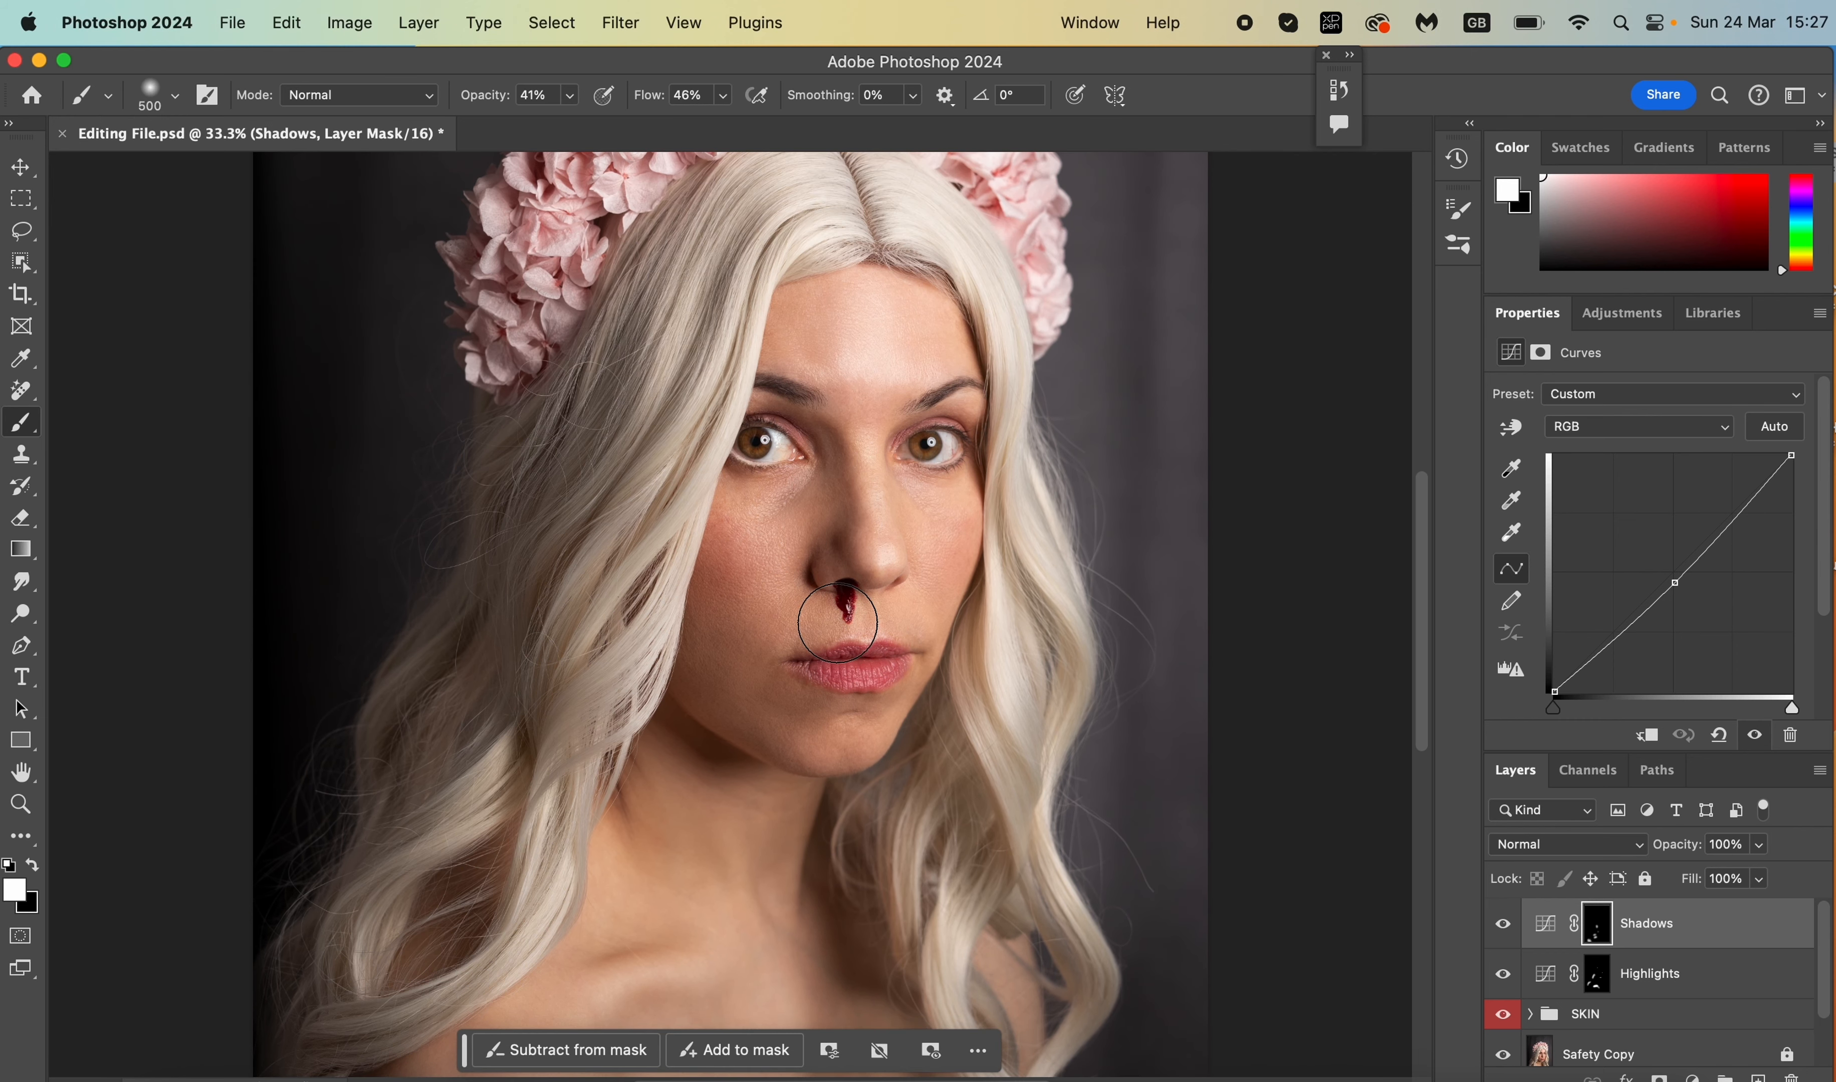
pyautogui.scroll(3, 837, 623)
pyautogui.press('super+plus')
pyautogui.scroll(3, 838, 623)
pyautogui.scroll(2, 838, 623)
pyautogui.hscroll(-2, 838, 623)
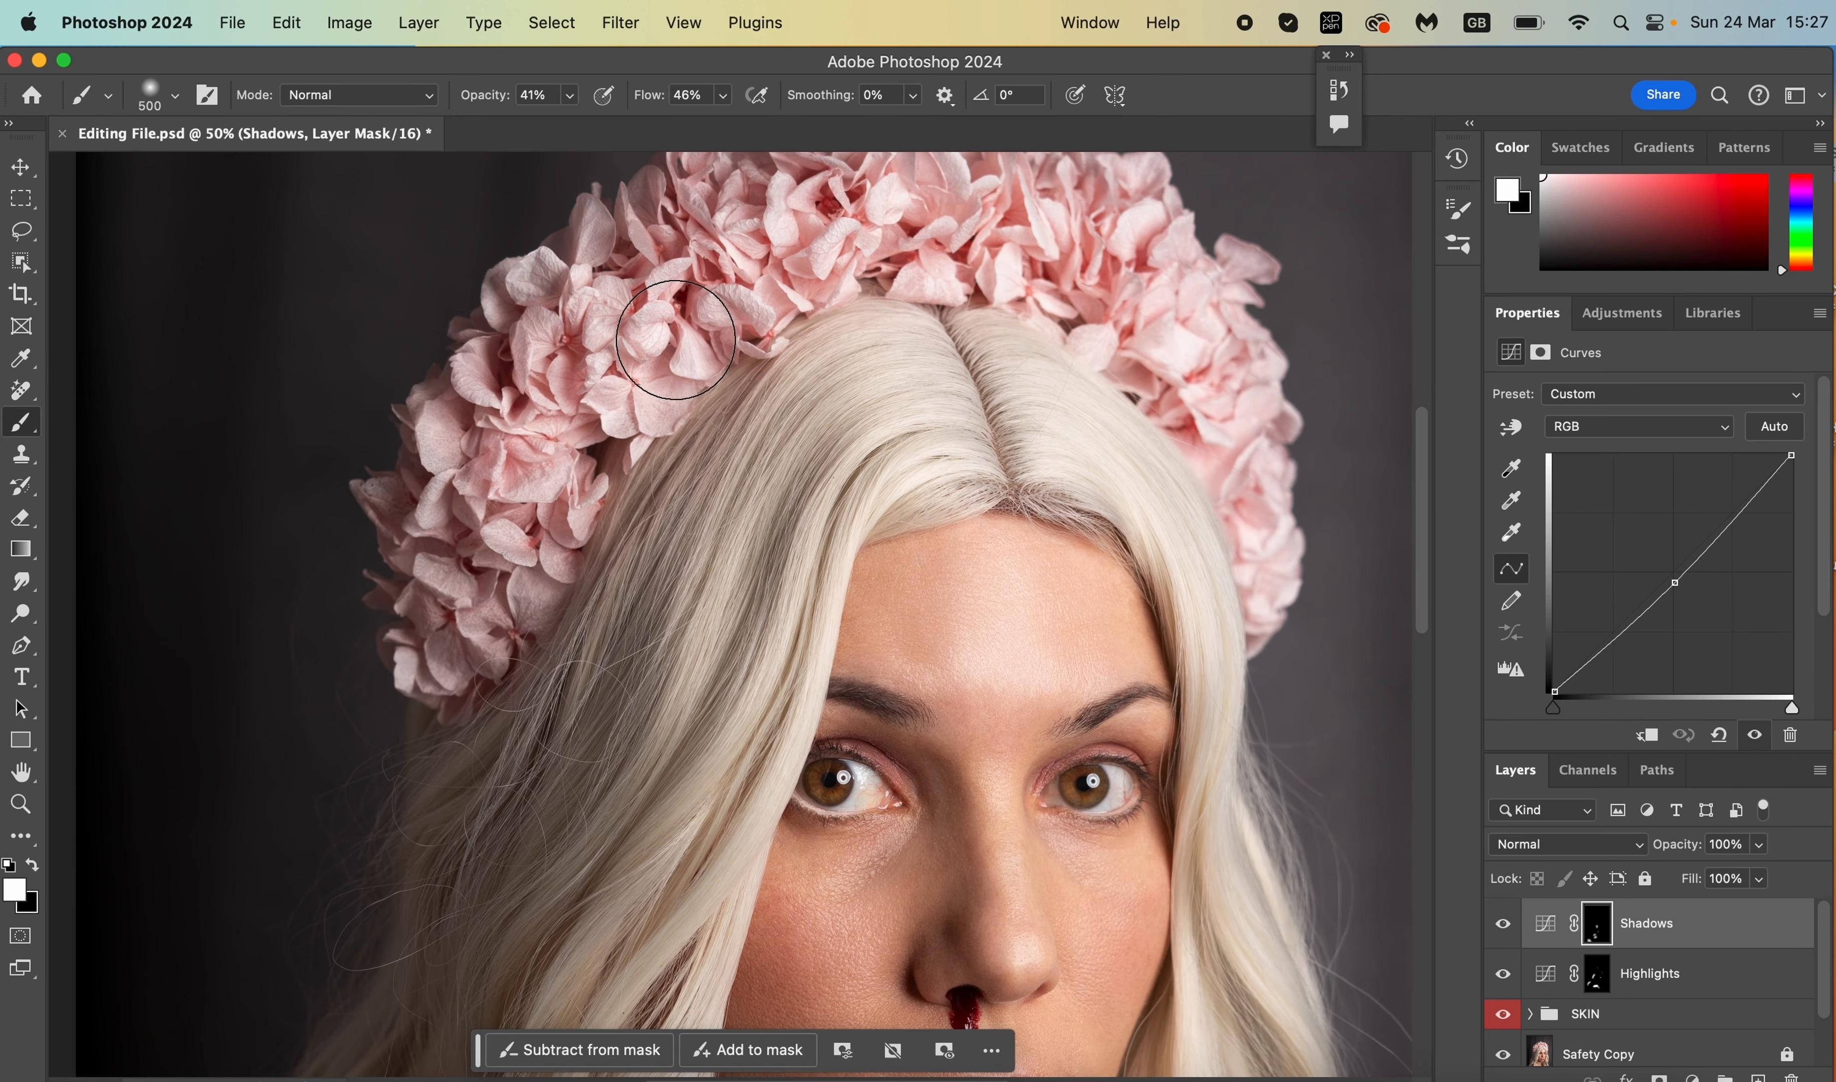
pyautogui.press('[')
pyautogui.press('[')
pyautogui.press('[')
pyautogui.press('[')
pyautogui.press('[')
pyautogui.press('[')
pyautogui.press('[')
pyautogui.press('[')
pyautogui.press('[')
pyautogui.press('[')
pyautogui.press('super+minus')
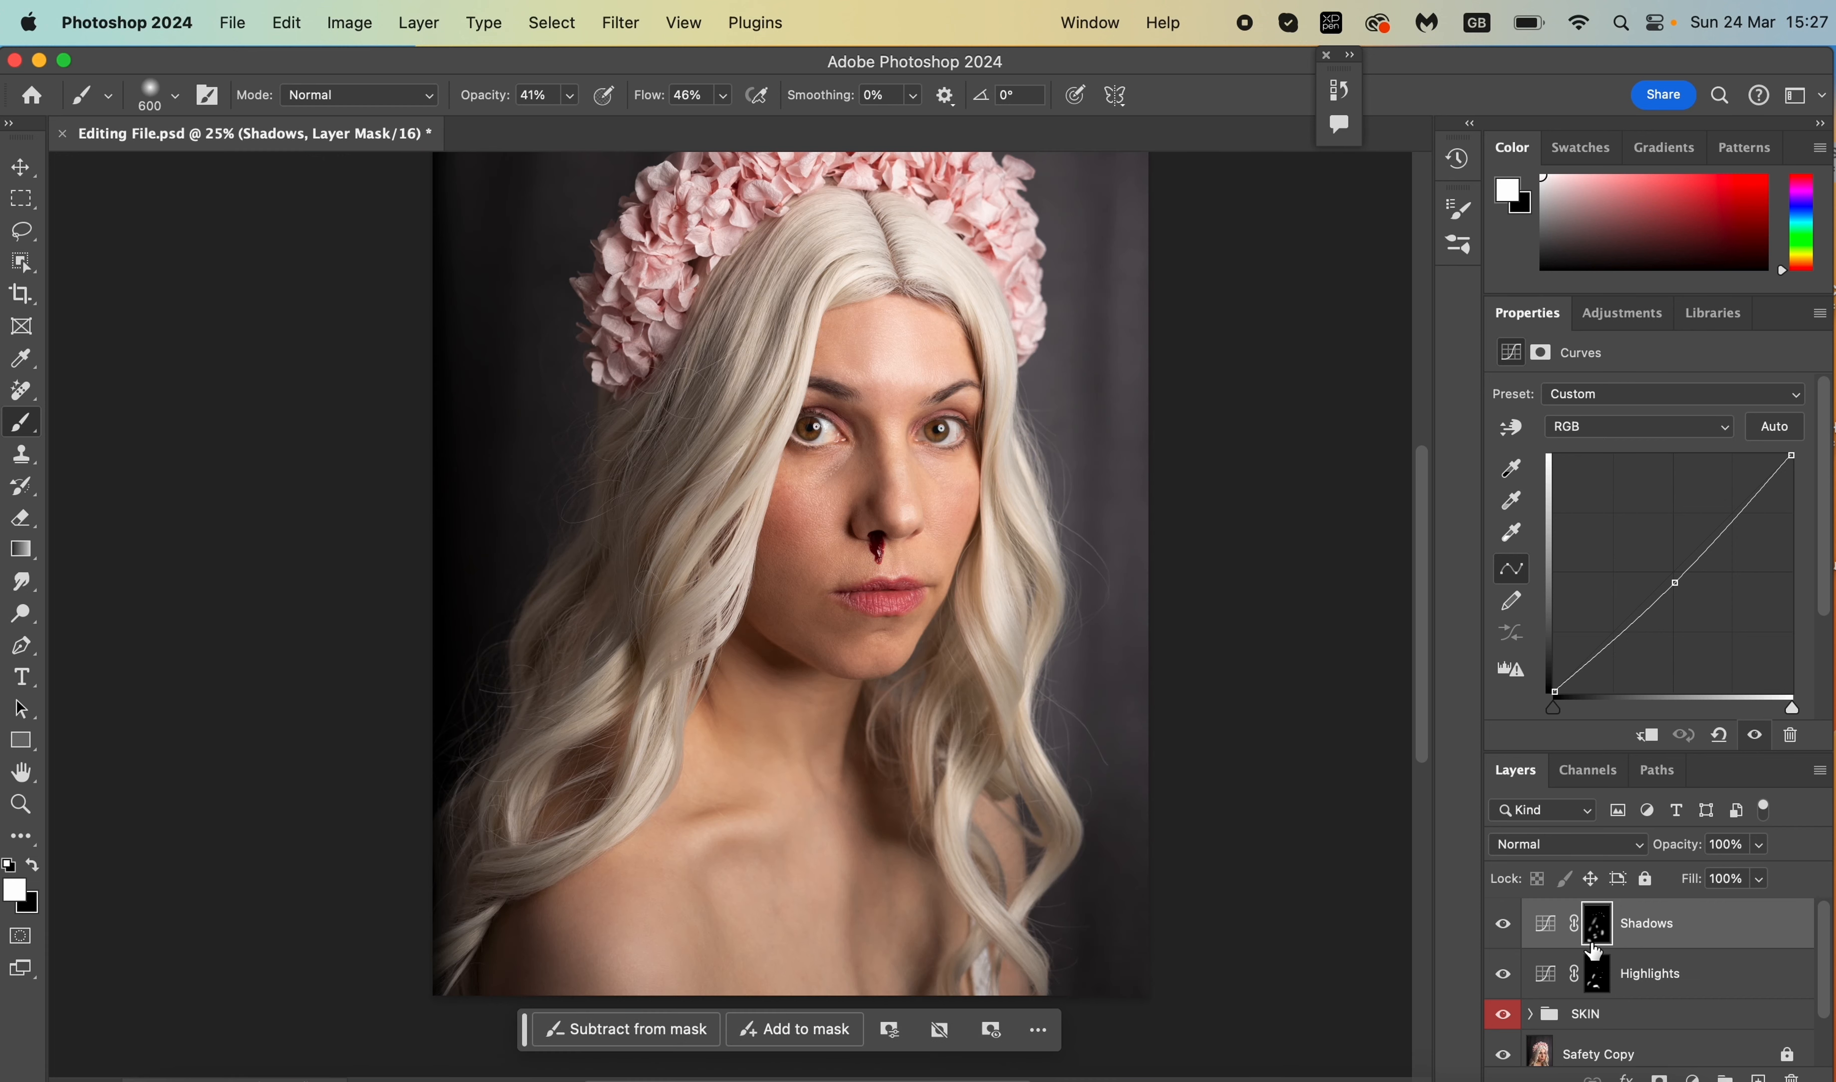
# - Group the Highlights and Shadows curve layers into Group 1 and toggle its visibility to compare
pyautogui.keyDown('shift'); pyautogui.click(1651, 981); pyautogui.keyUp('shift')
pyautogui.moveTo(1652, 981); pyautogui.dragTo(1725, 1078)
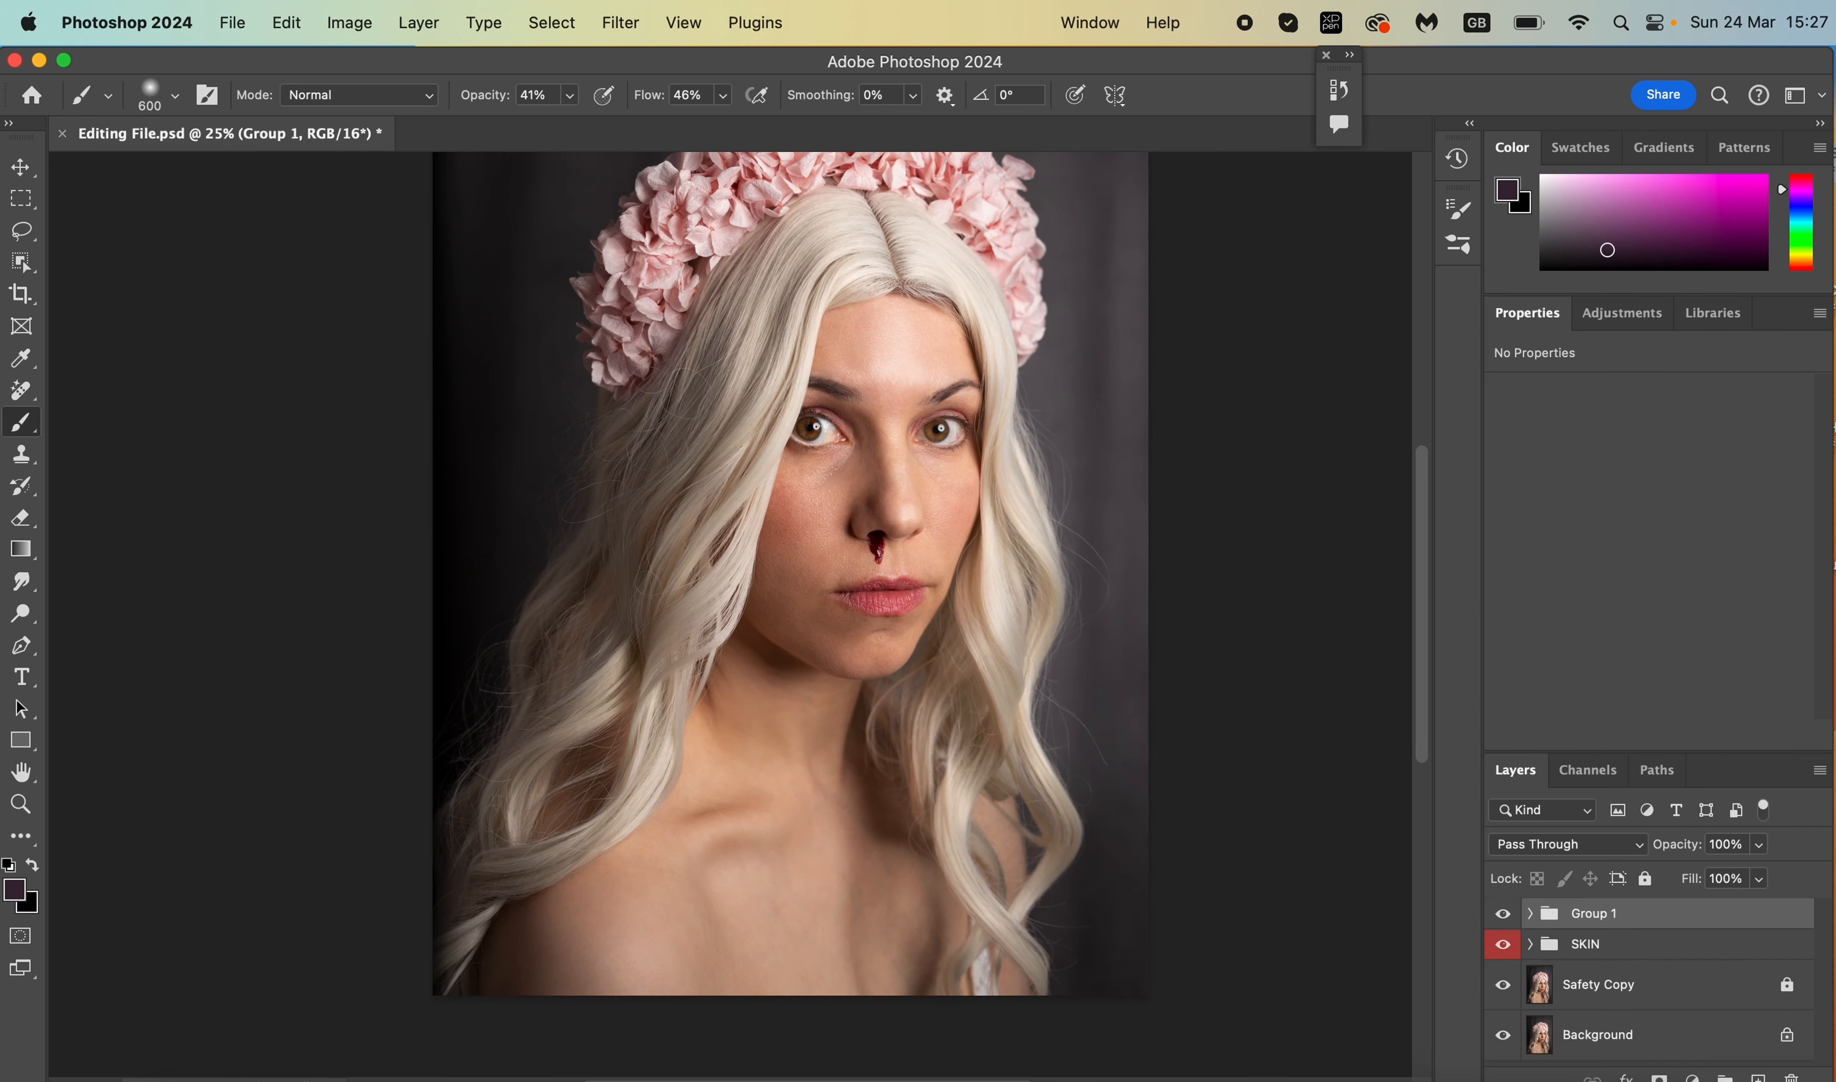
pyautogui.click(1506, 918)
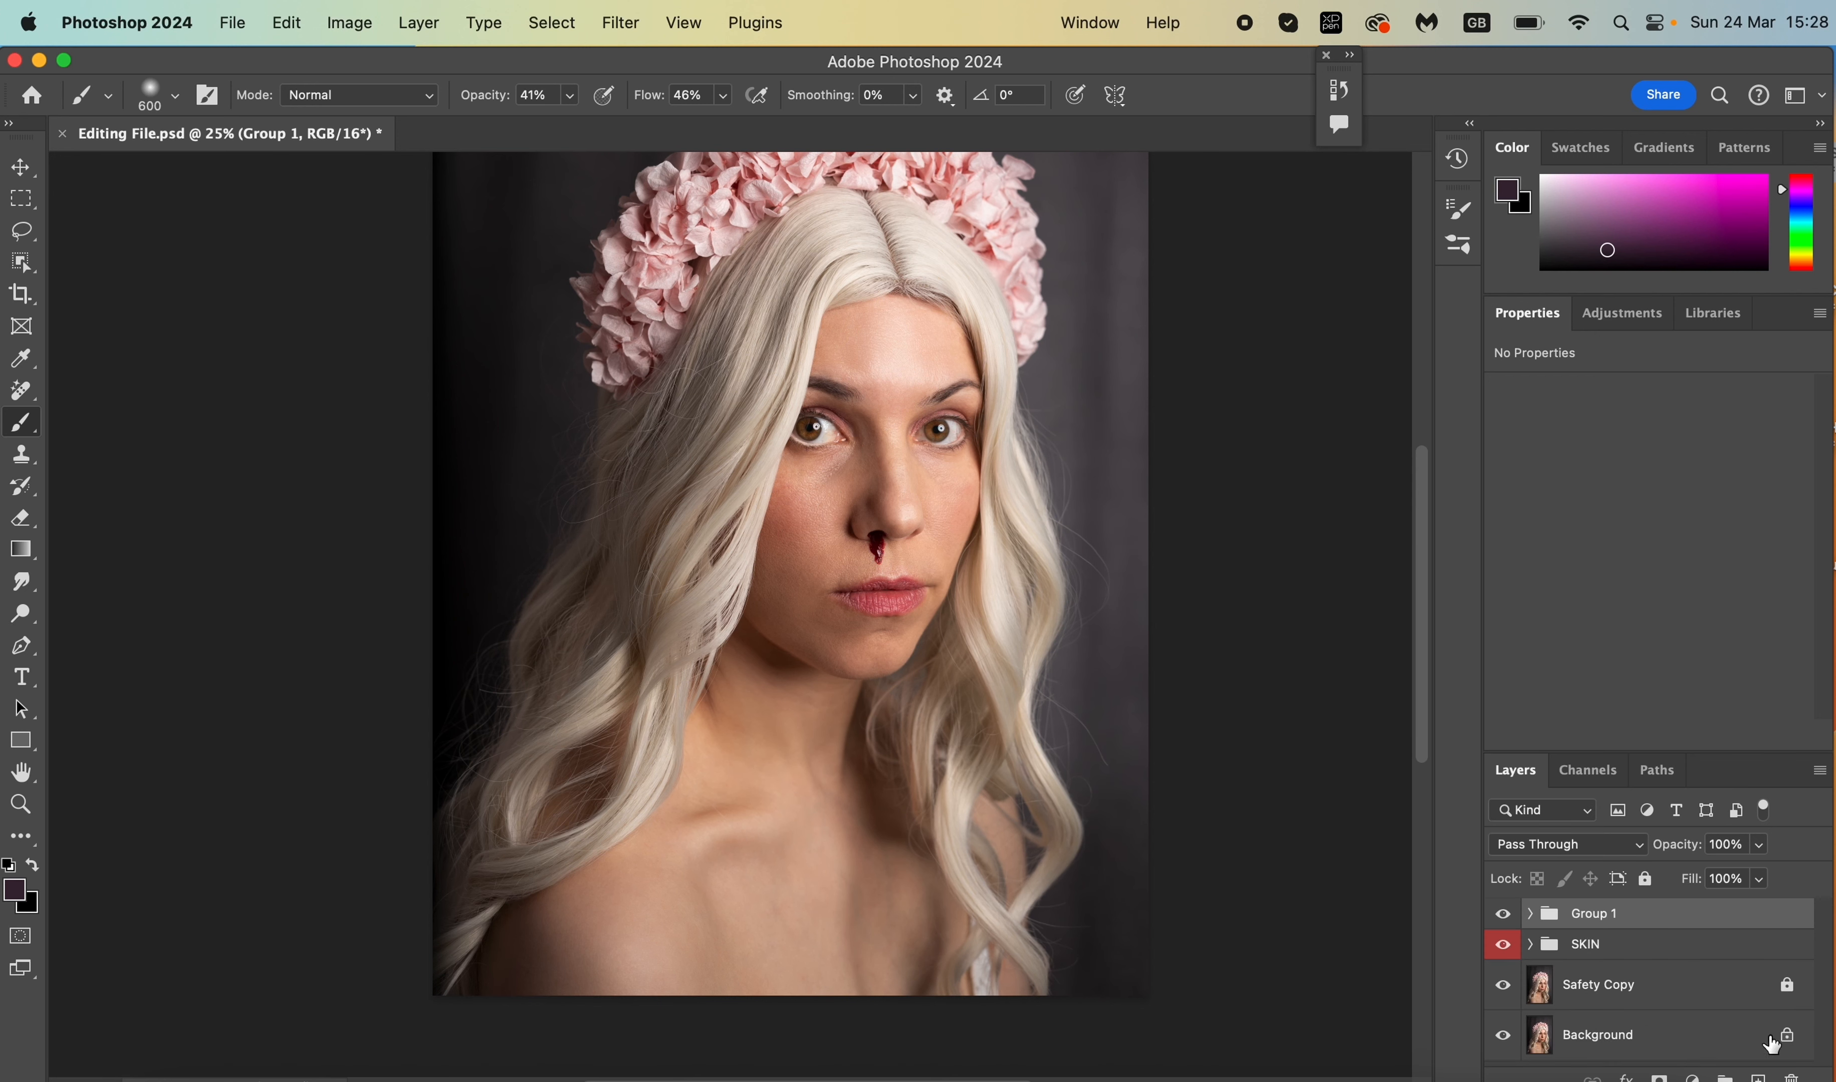
# - Create a new empty pixel layer named Highlights
pyautogui.click(1759, 1077)
pyautogui.doubleClick(1581, 924)
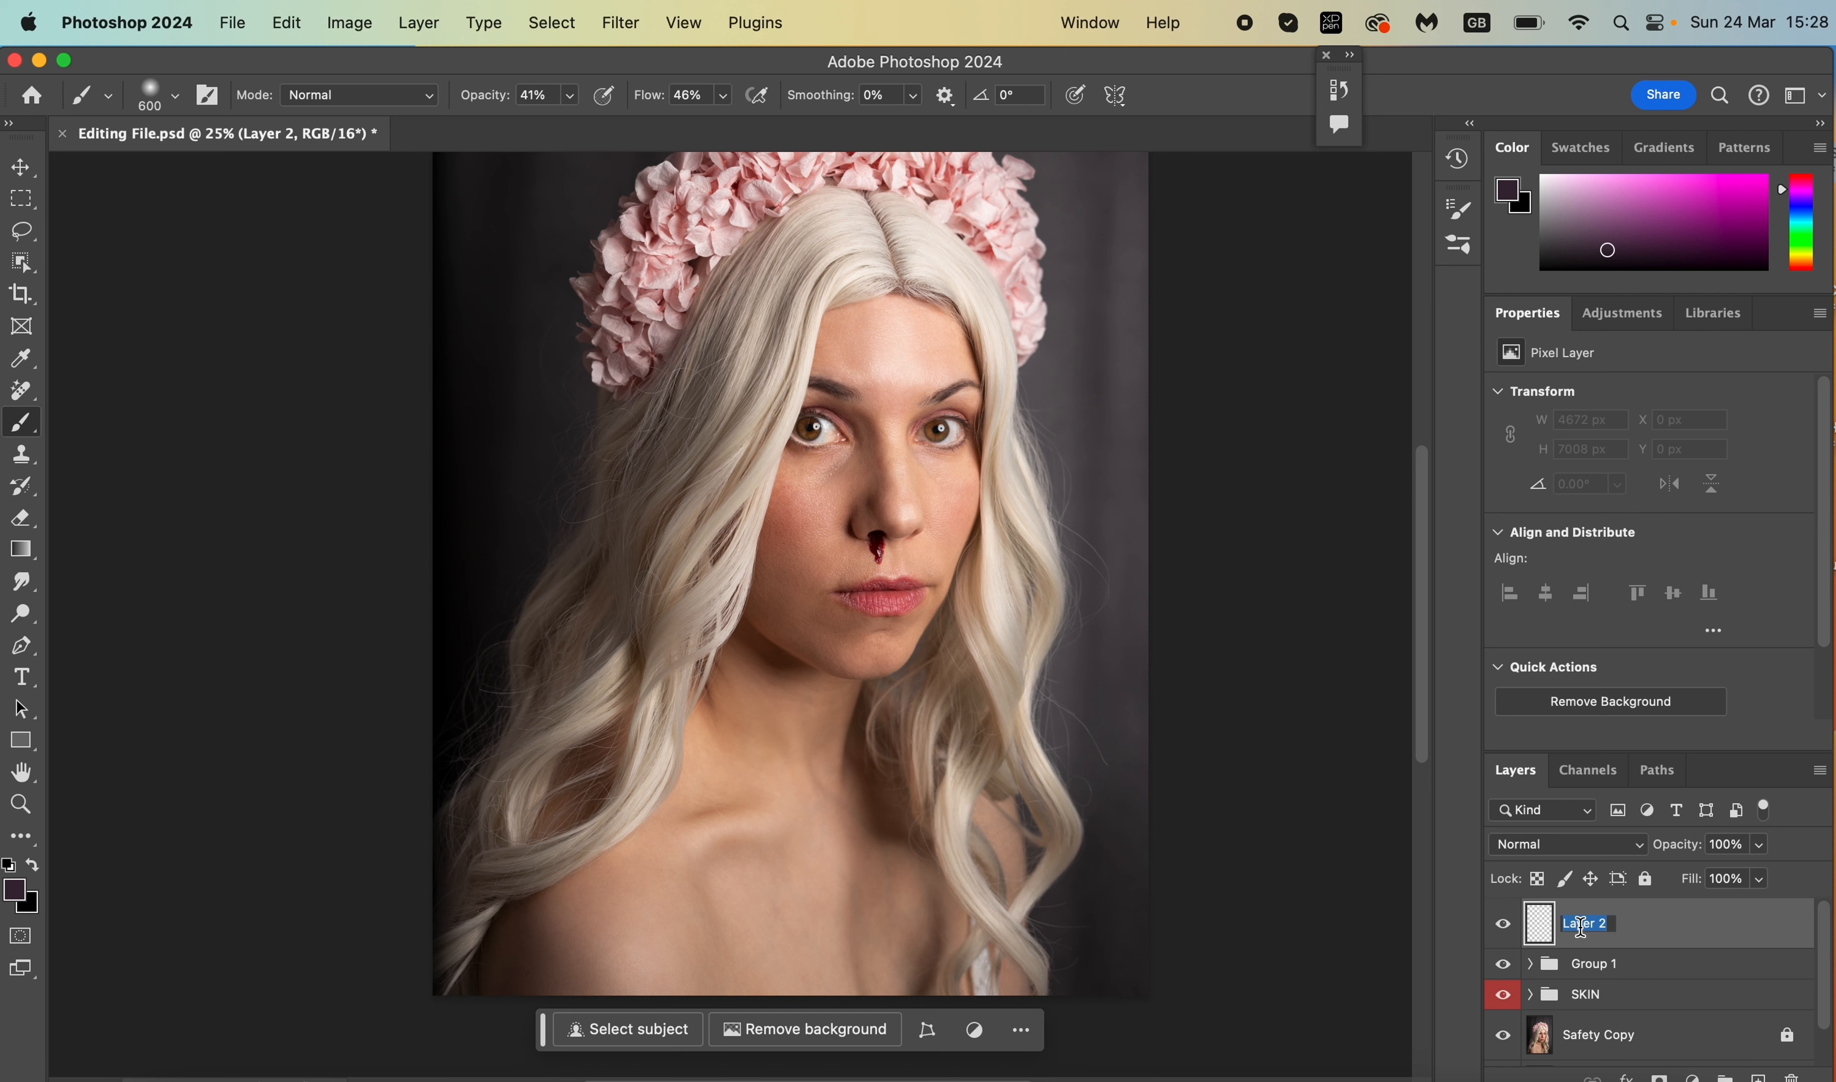
pyautogui.write('Highlights')
pyautogui.press('Return')
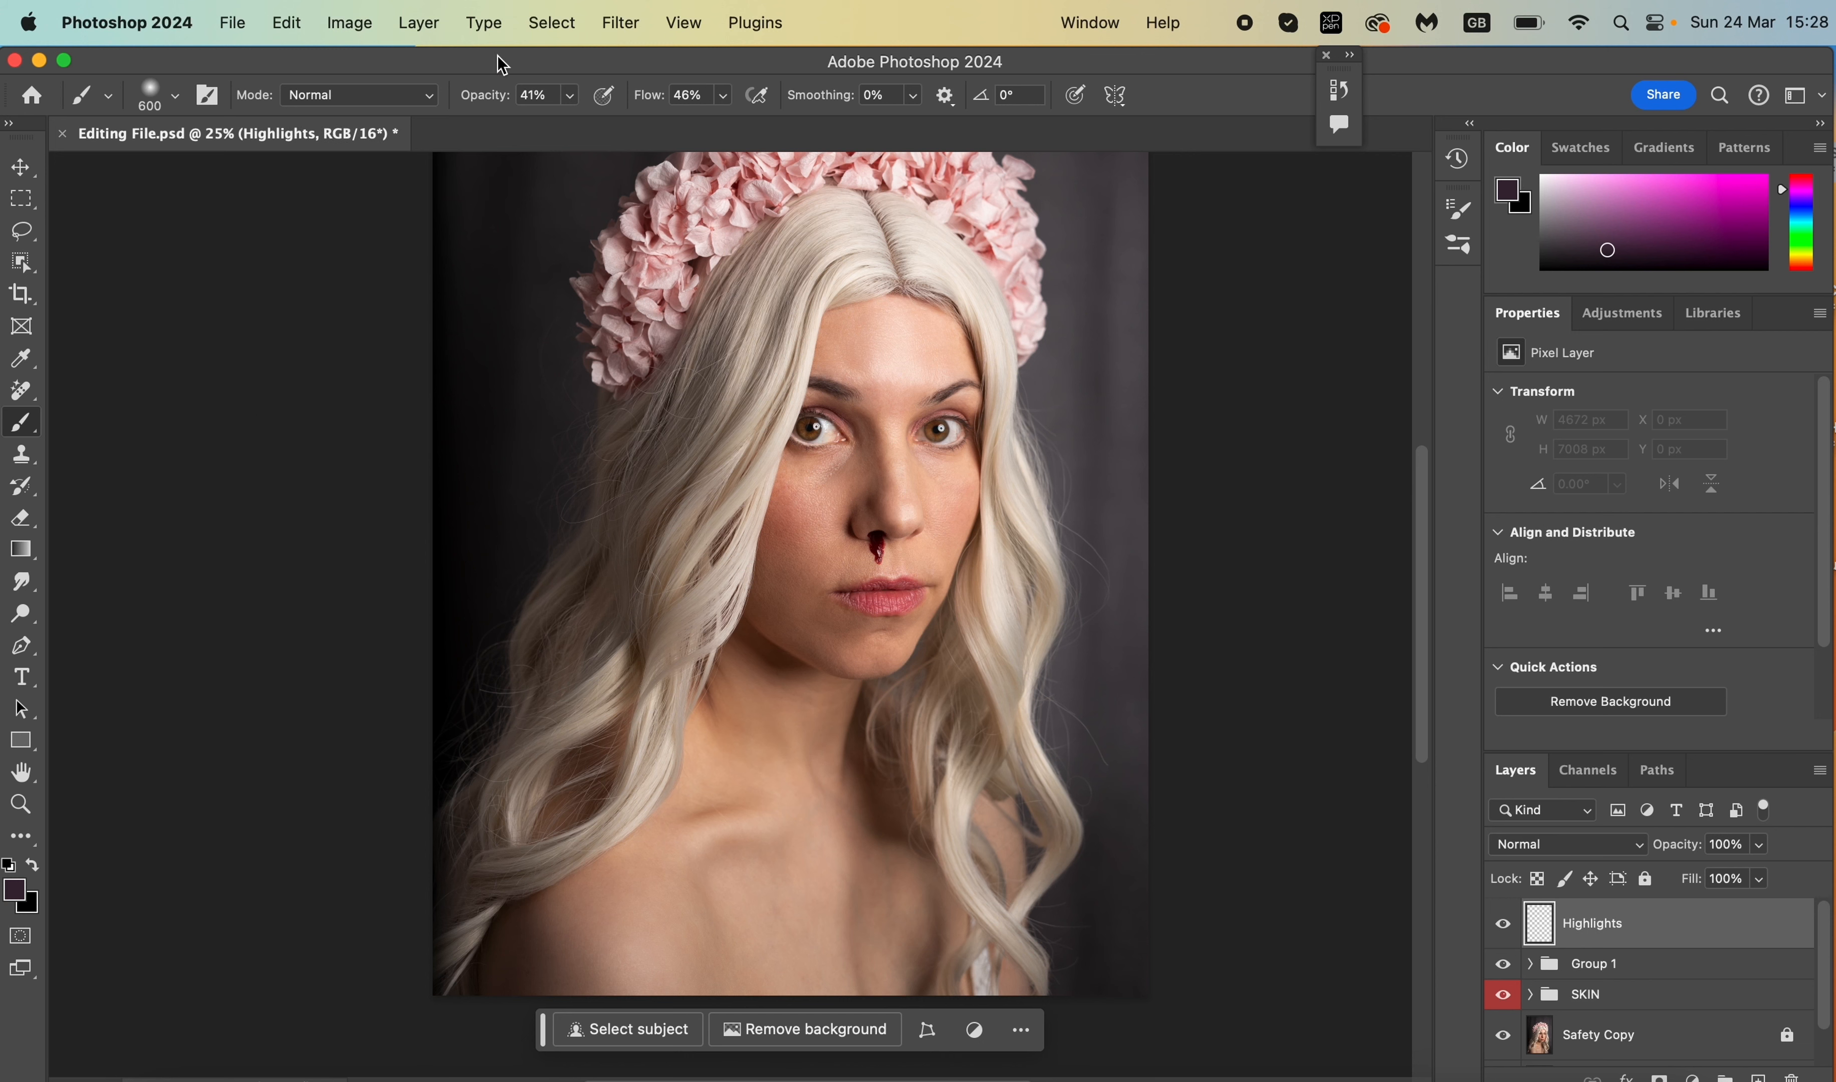
# - Reset the colours to black and white and make white the foreground colour
pyautogui.click(15, 889)
pyautogui.click(1061, 547)
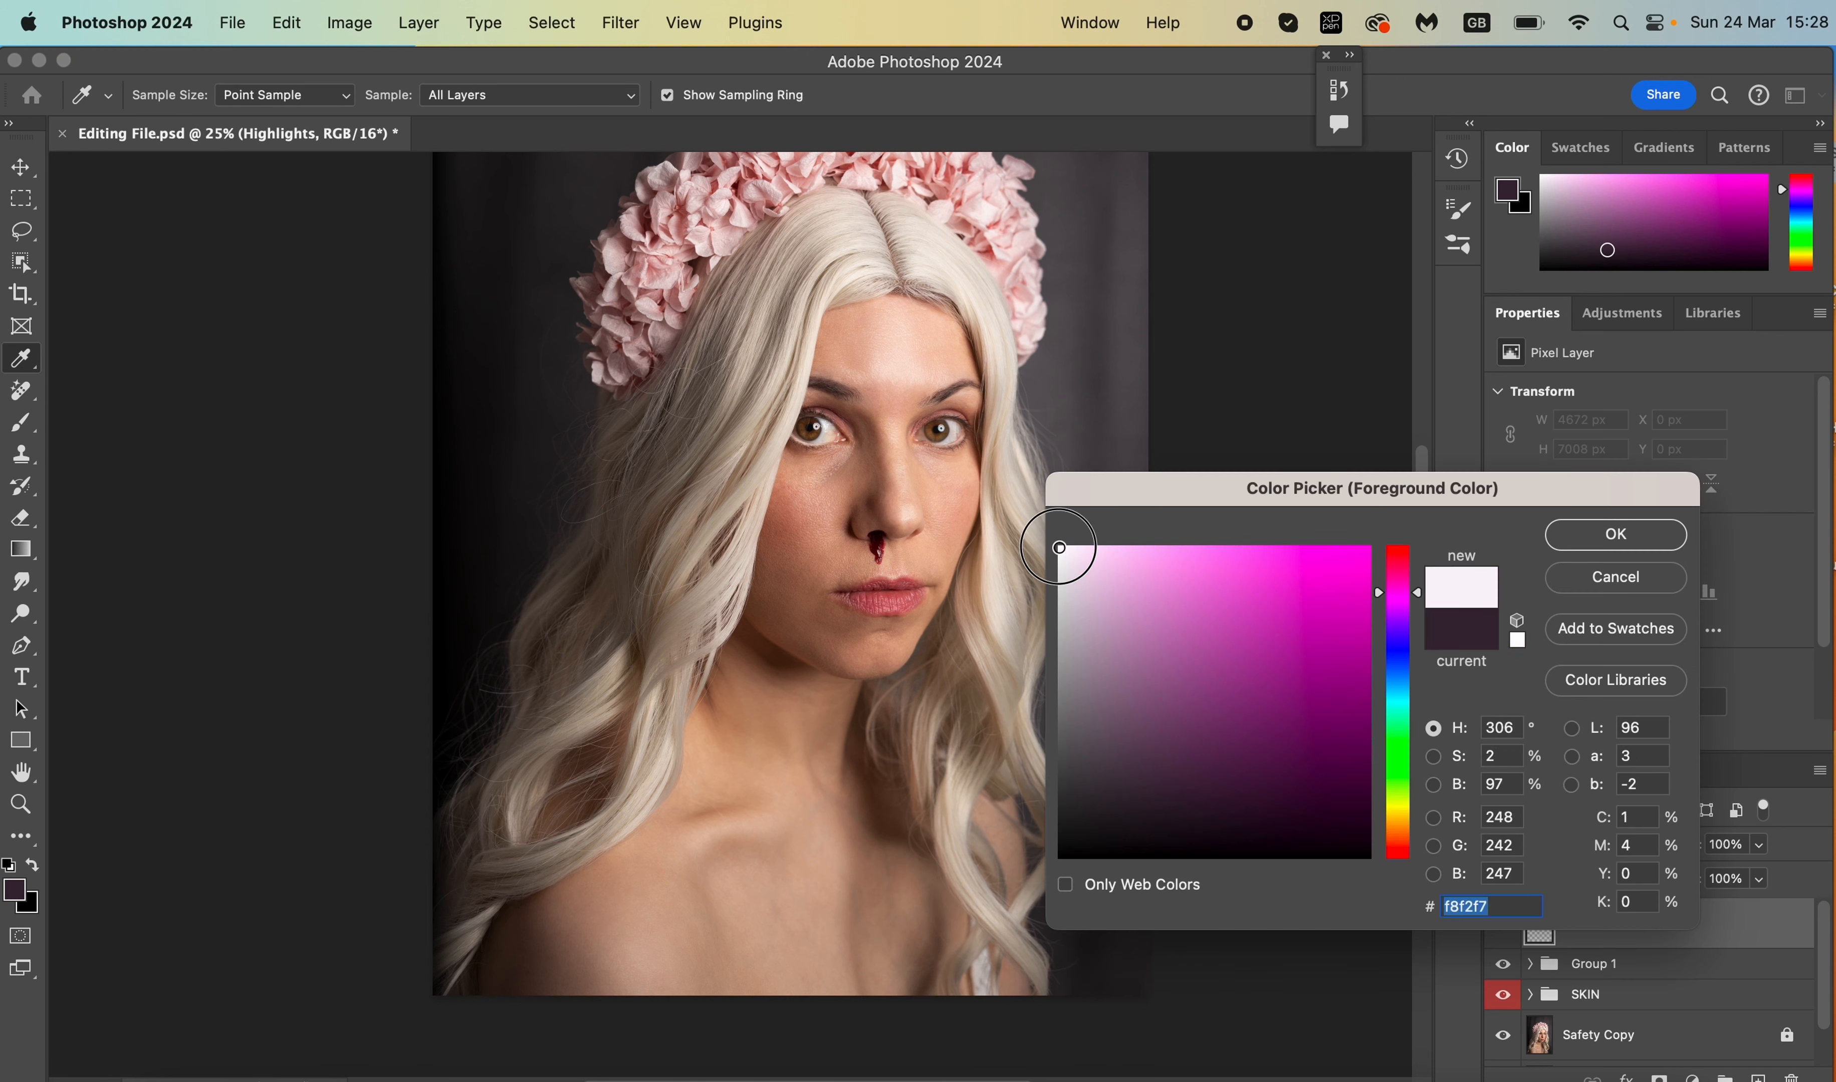
pyautogui.click(1271, 655)
pyautogui.click(1612, 541)
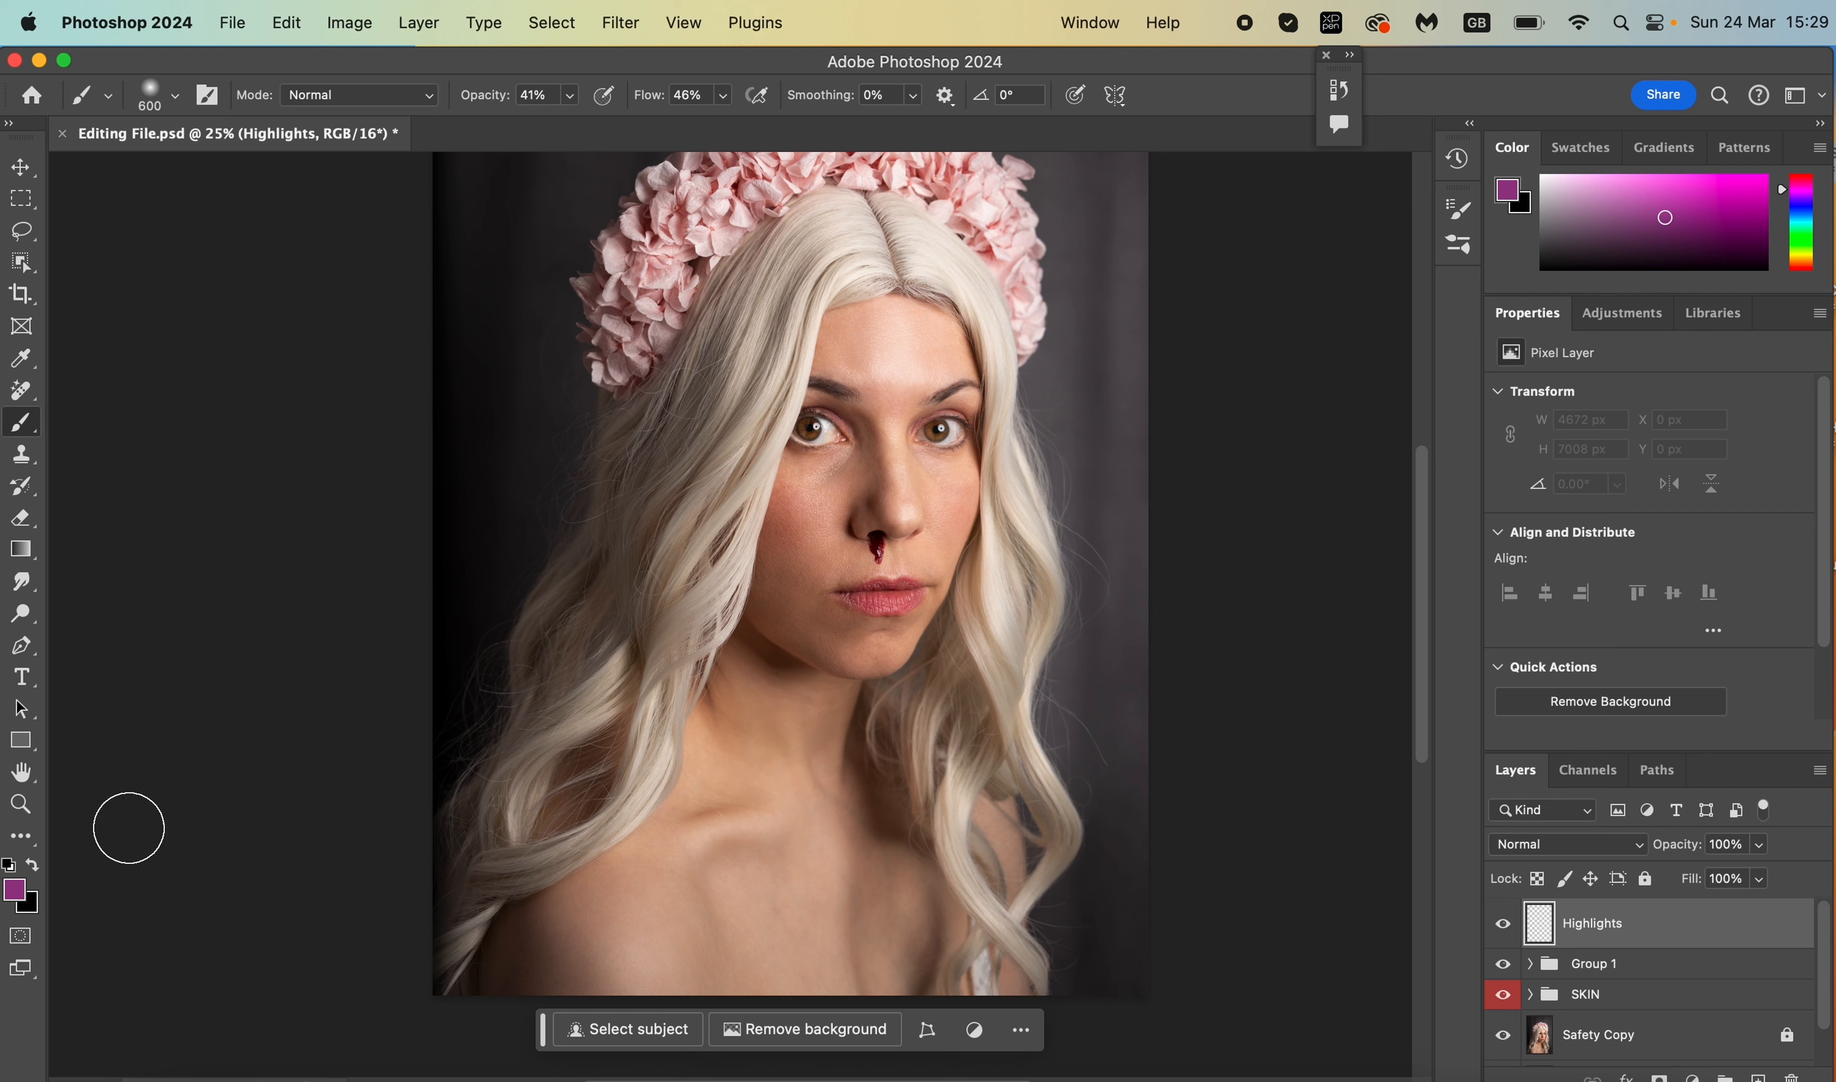
pyautogui.press('d')
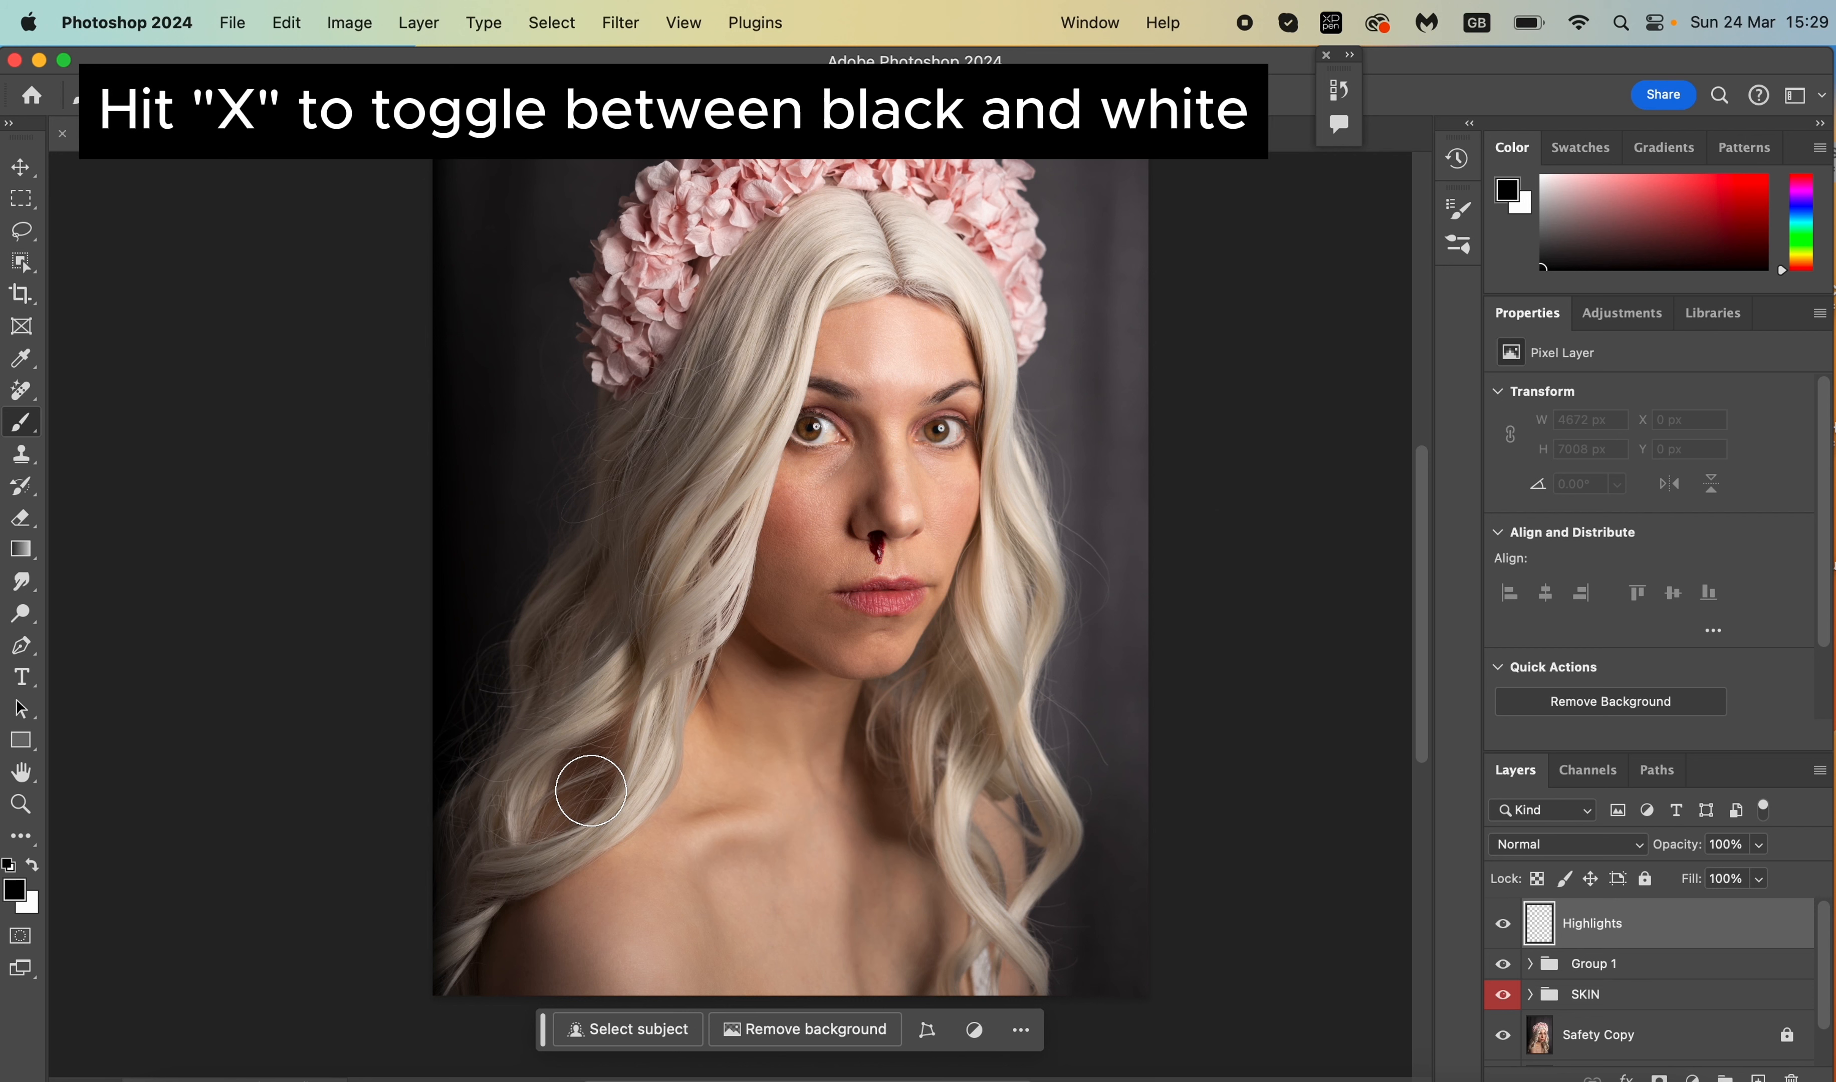
pyautogui.press('x')
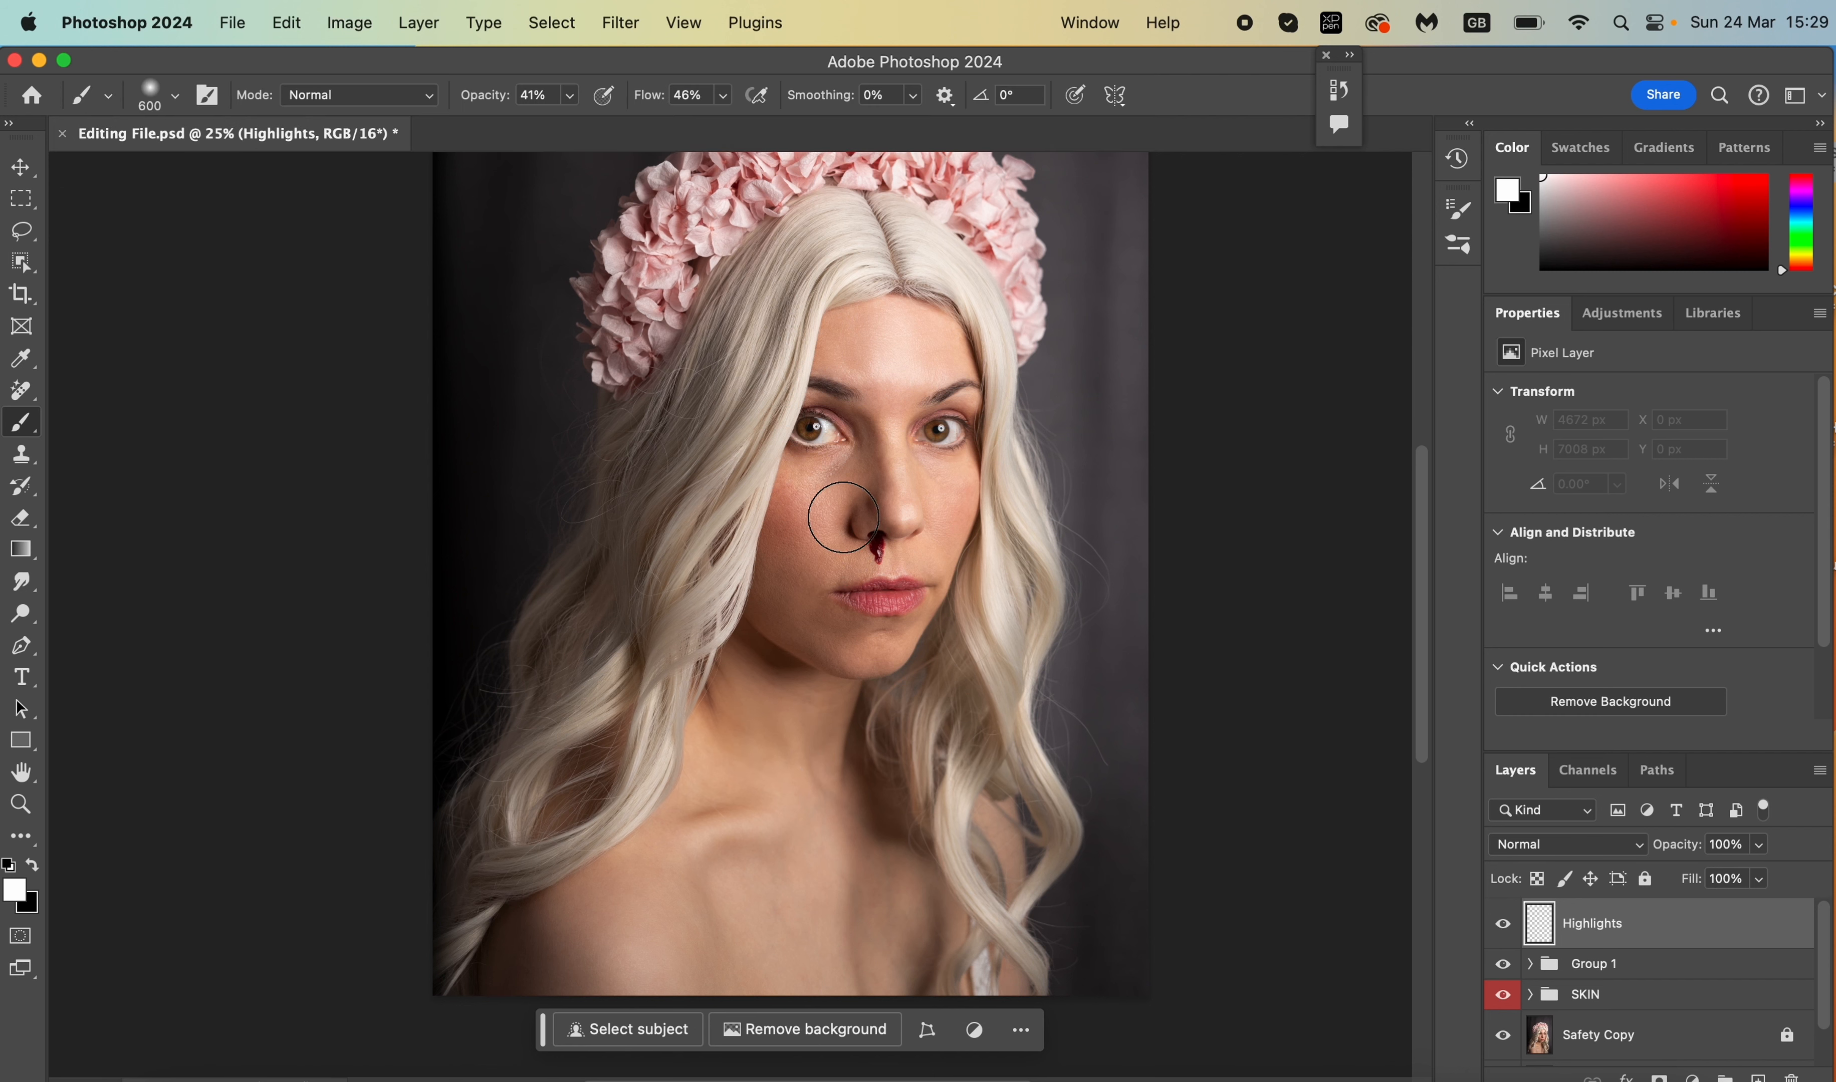
# - Hide Group 1 and paint faint 30% opacity white dabs above the upper lip and around the eye
pyautogui.click(570, 96)
pyautogui.press('super+equal')
pyautogui.press('super+equal')
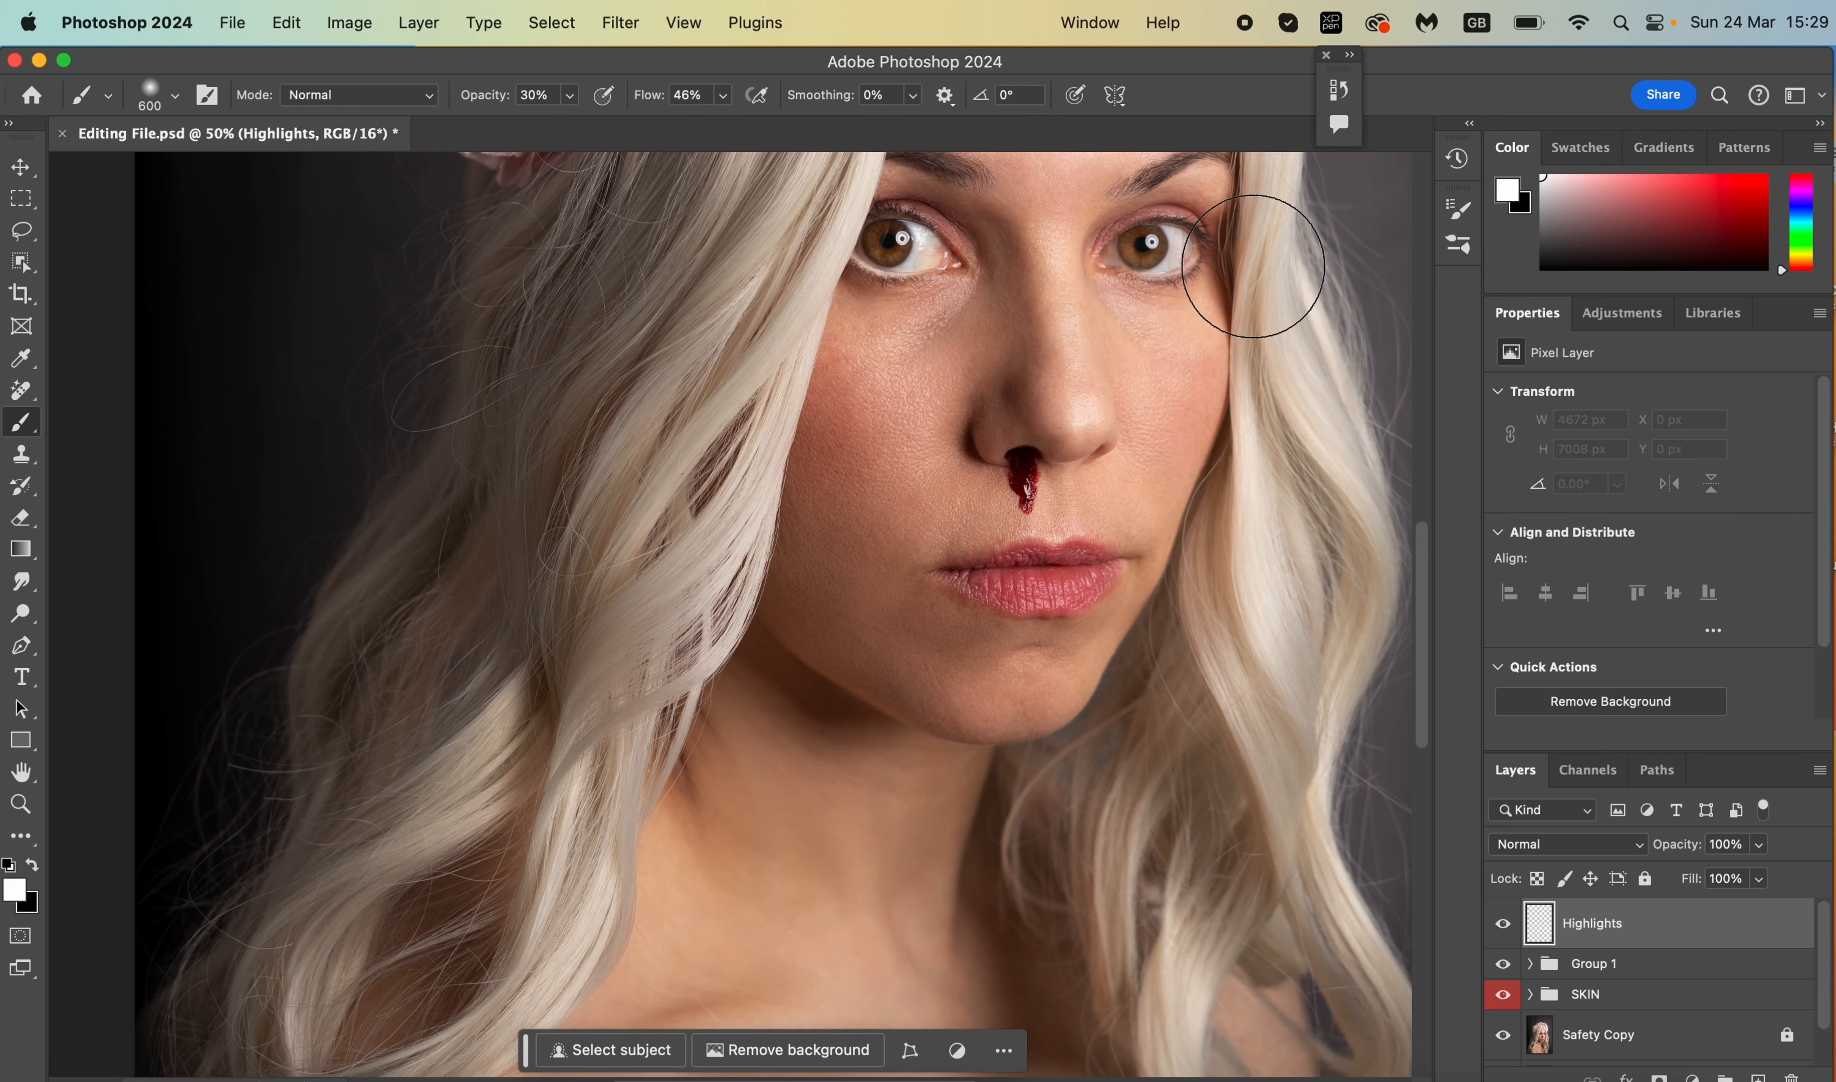
pyautogui.click(1502, 964)
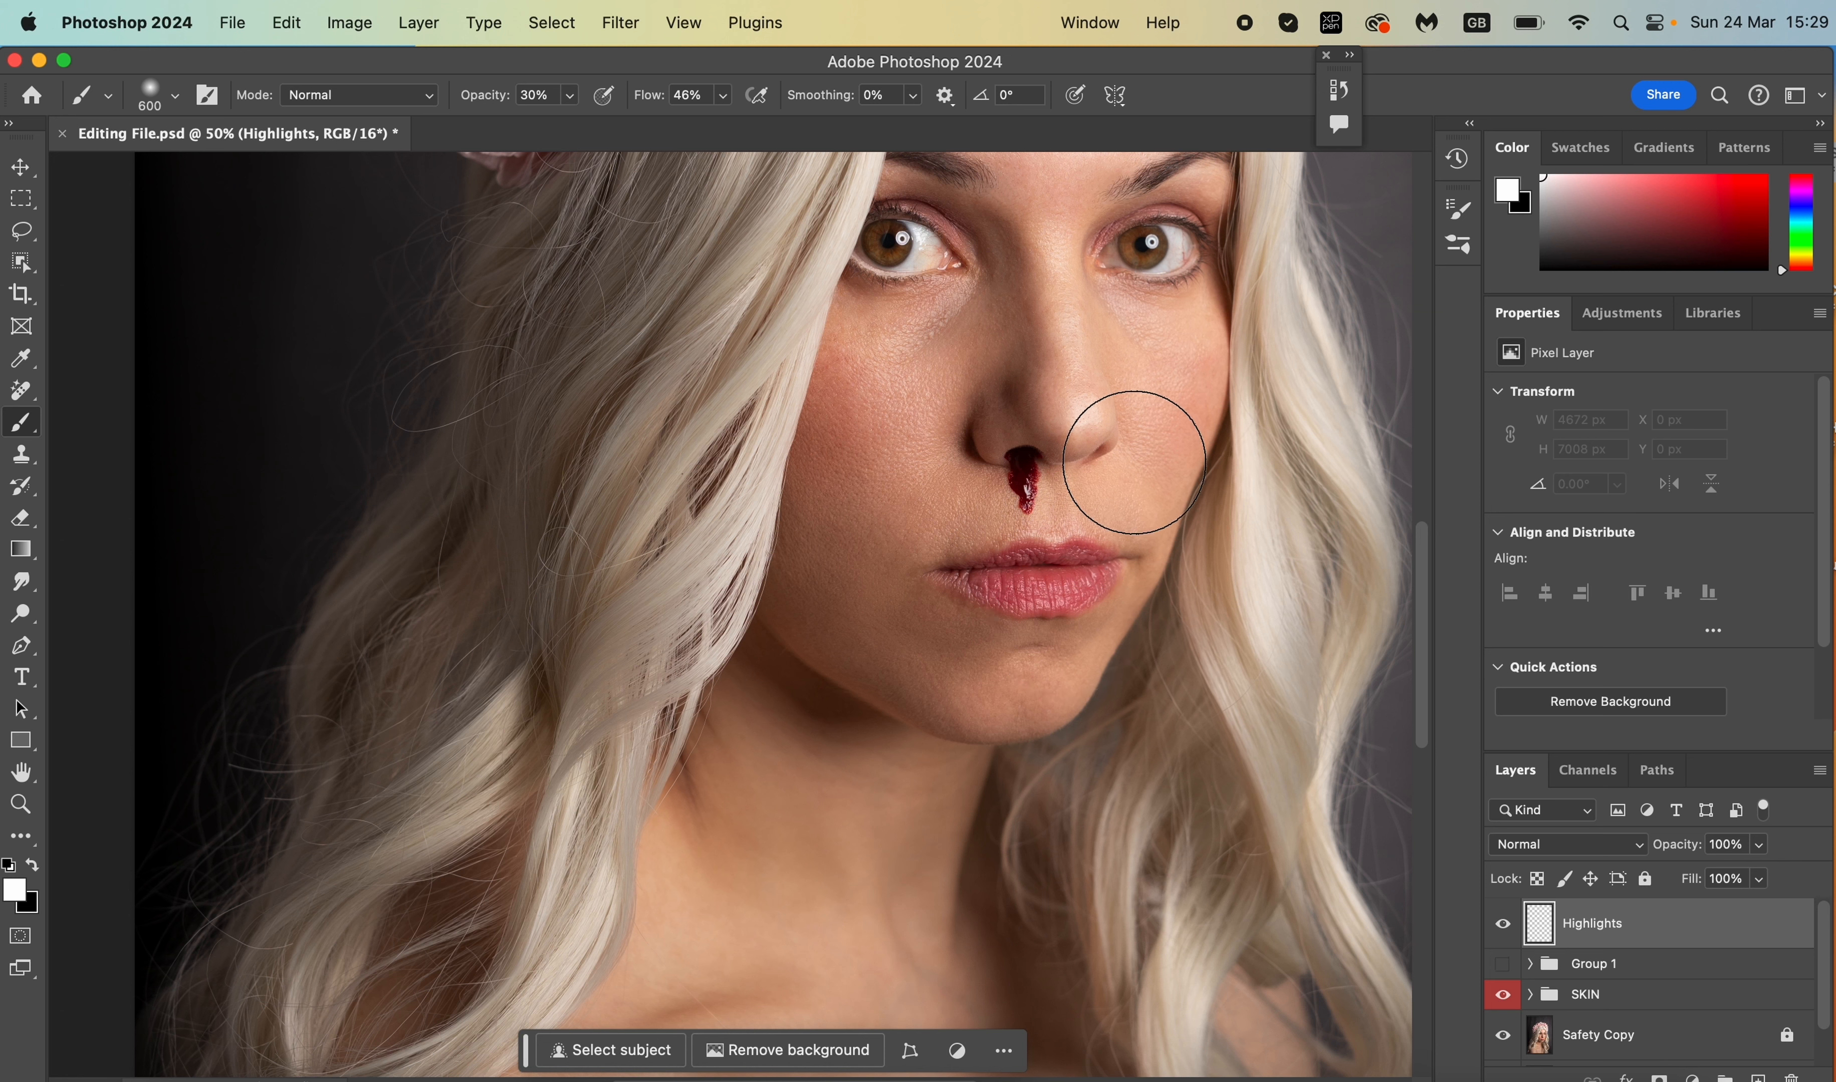
pyautogui.press('[')
pyautogui.press('[')
pyautogui.press('[')
pyautogui.press('[')
pyautogui.press('[')
pyautogui.press('[')
pyautogui.press('[')
pyautogui.press('[')
pyautogui.press('[')
pyautogui.press('[')
pyautogui.press('[')
pyautogui.press('[')
pyautogui.moveTo(1067, 532)
pyautogui.mouseDown()
pyautogui.moveTo(1007, 546)
pyautogui.moveTo(1096, 541)
pyautogui.mouseUp()
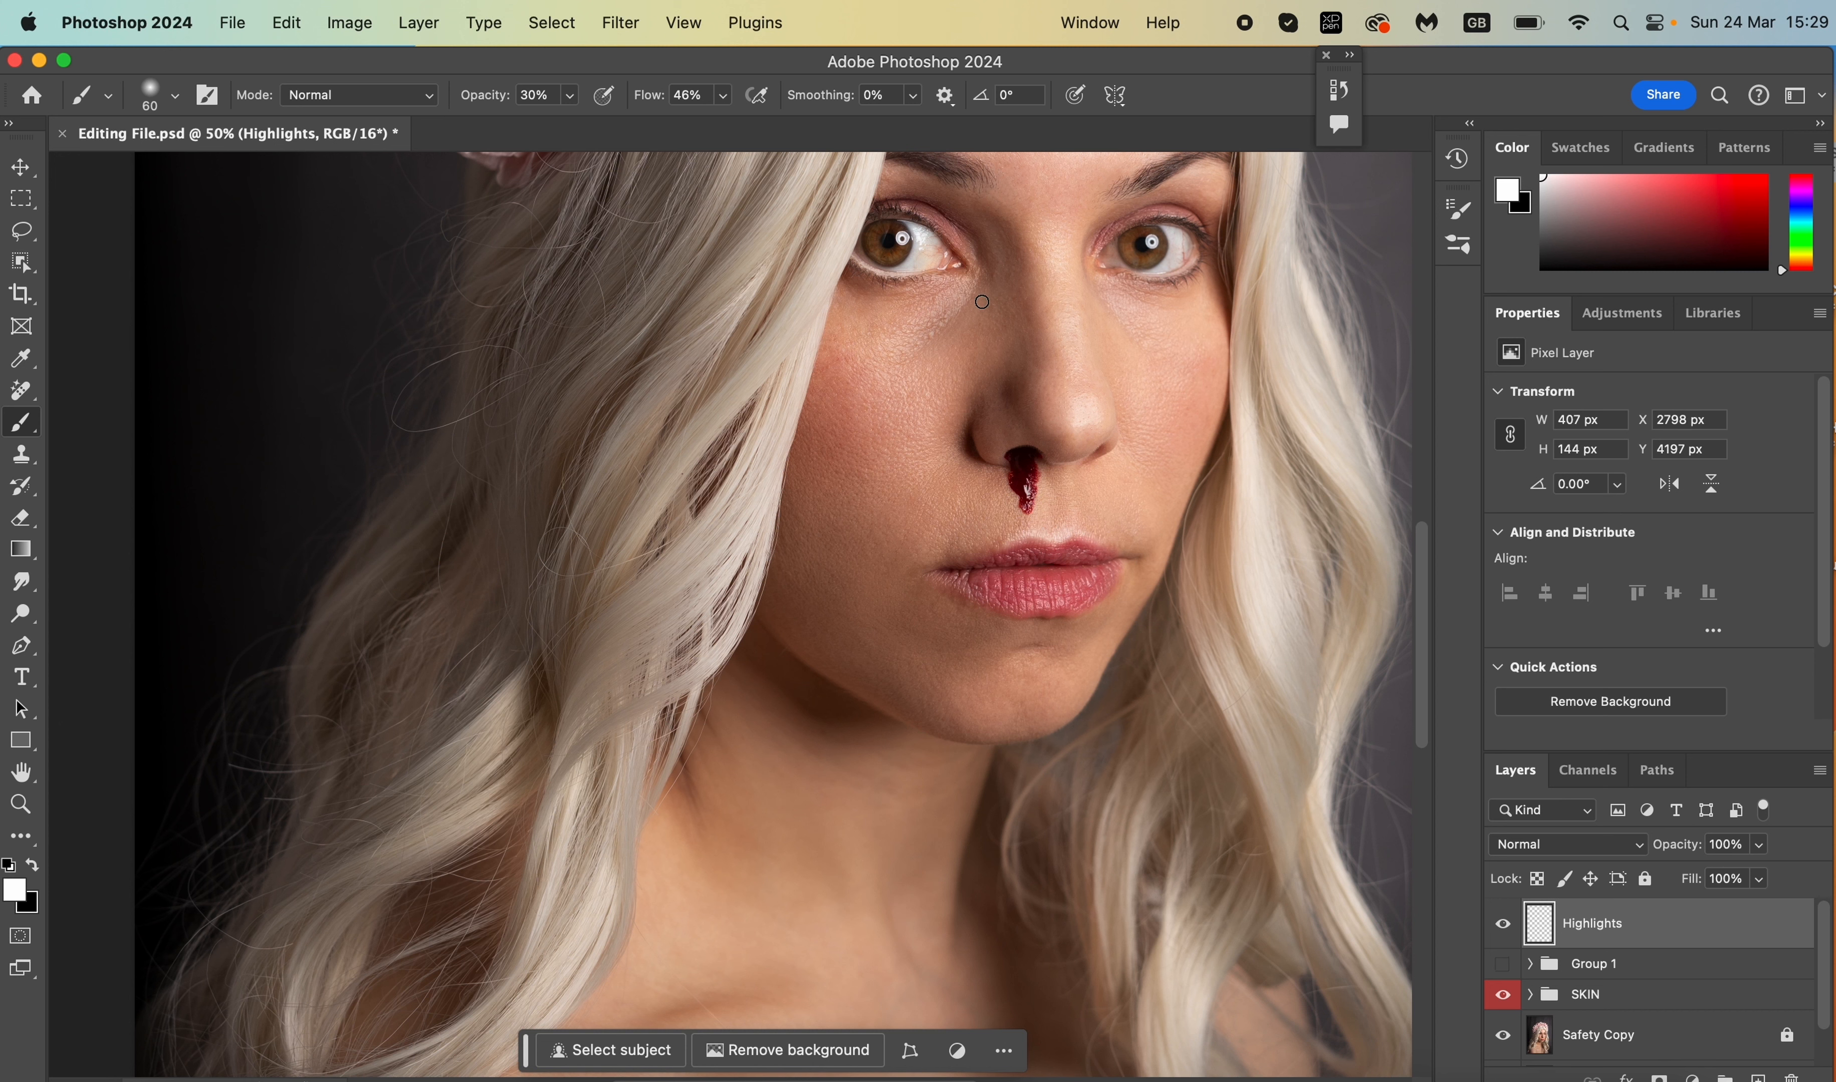
pyautogui.moveTo(893, 257); pyautogui.dragTo(874, 237)
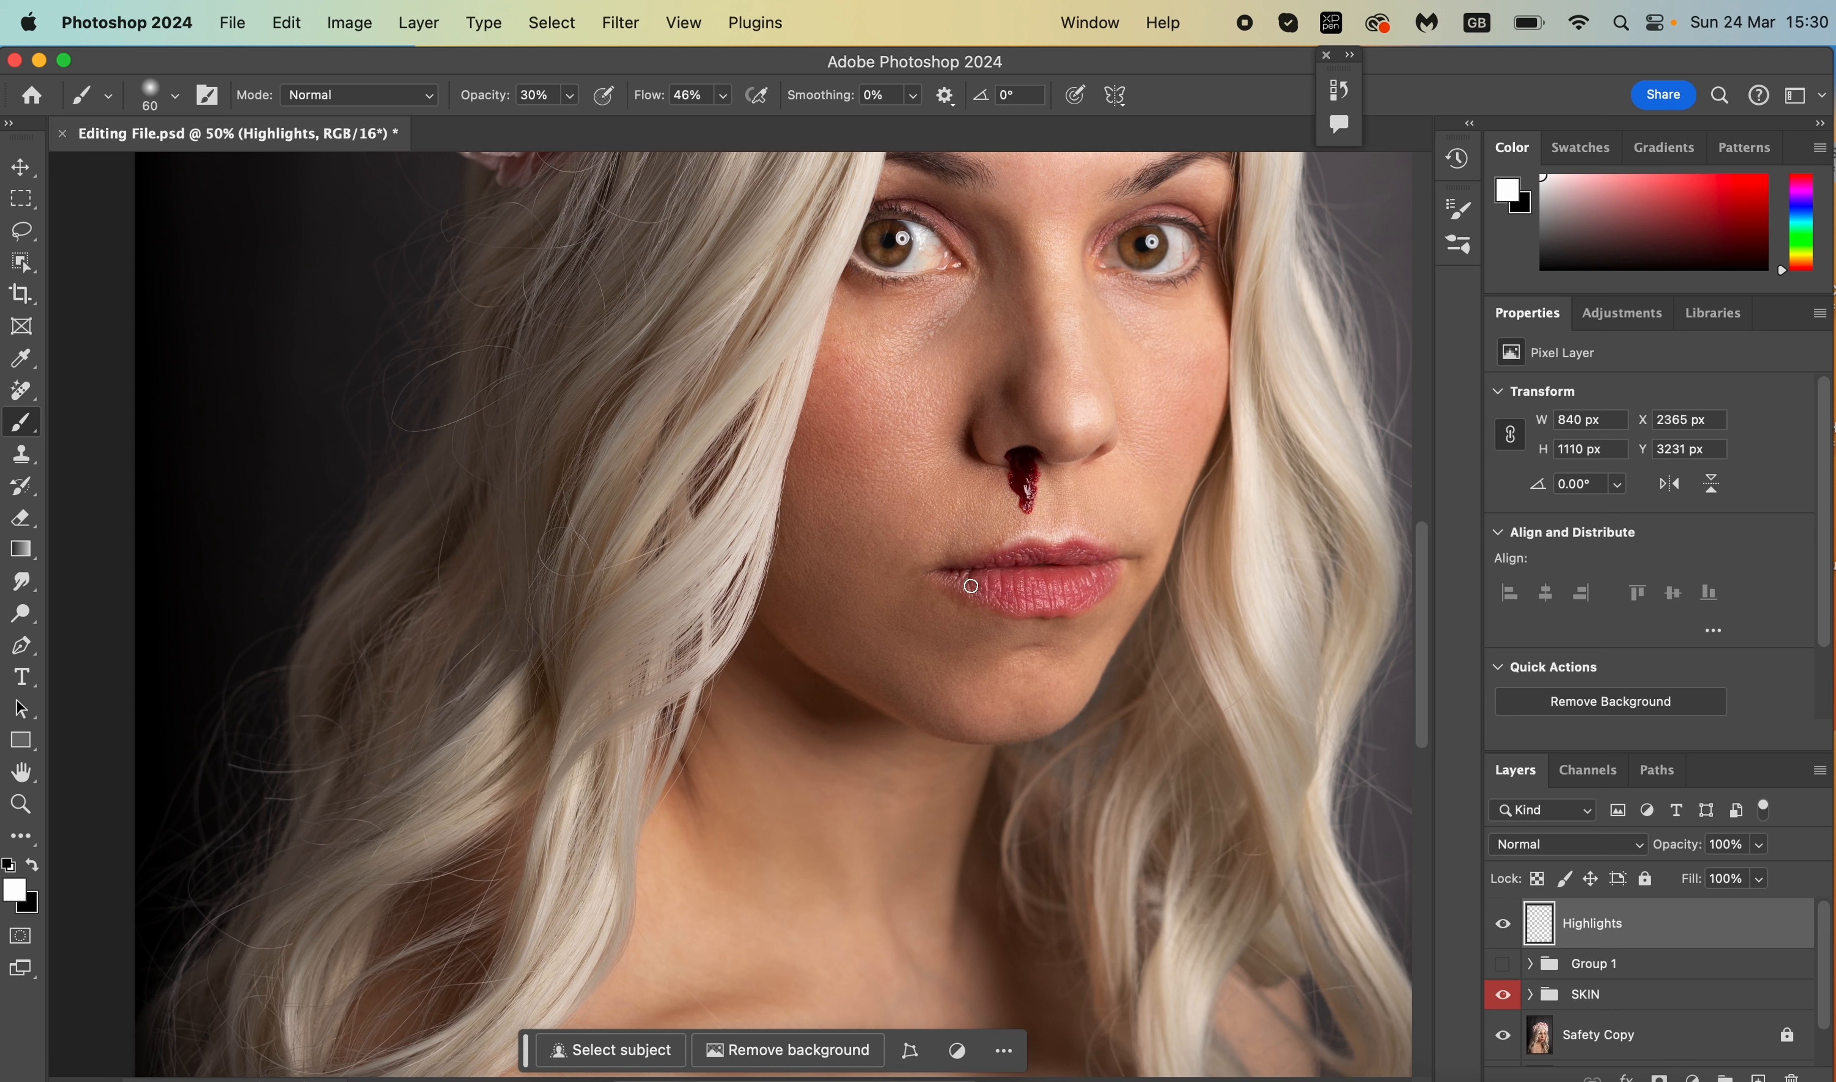
pyautogui.click(1546, 846)
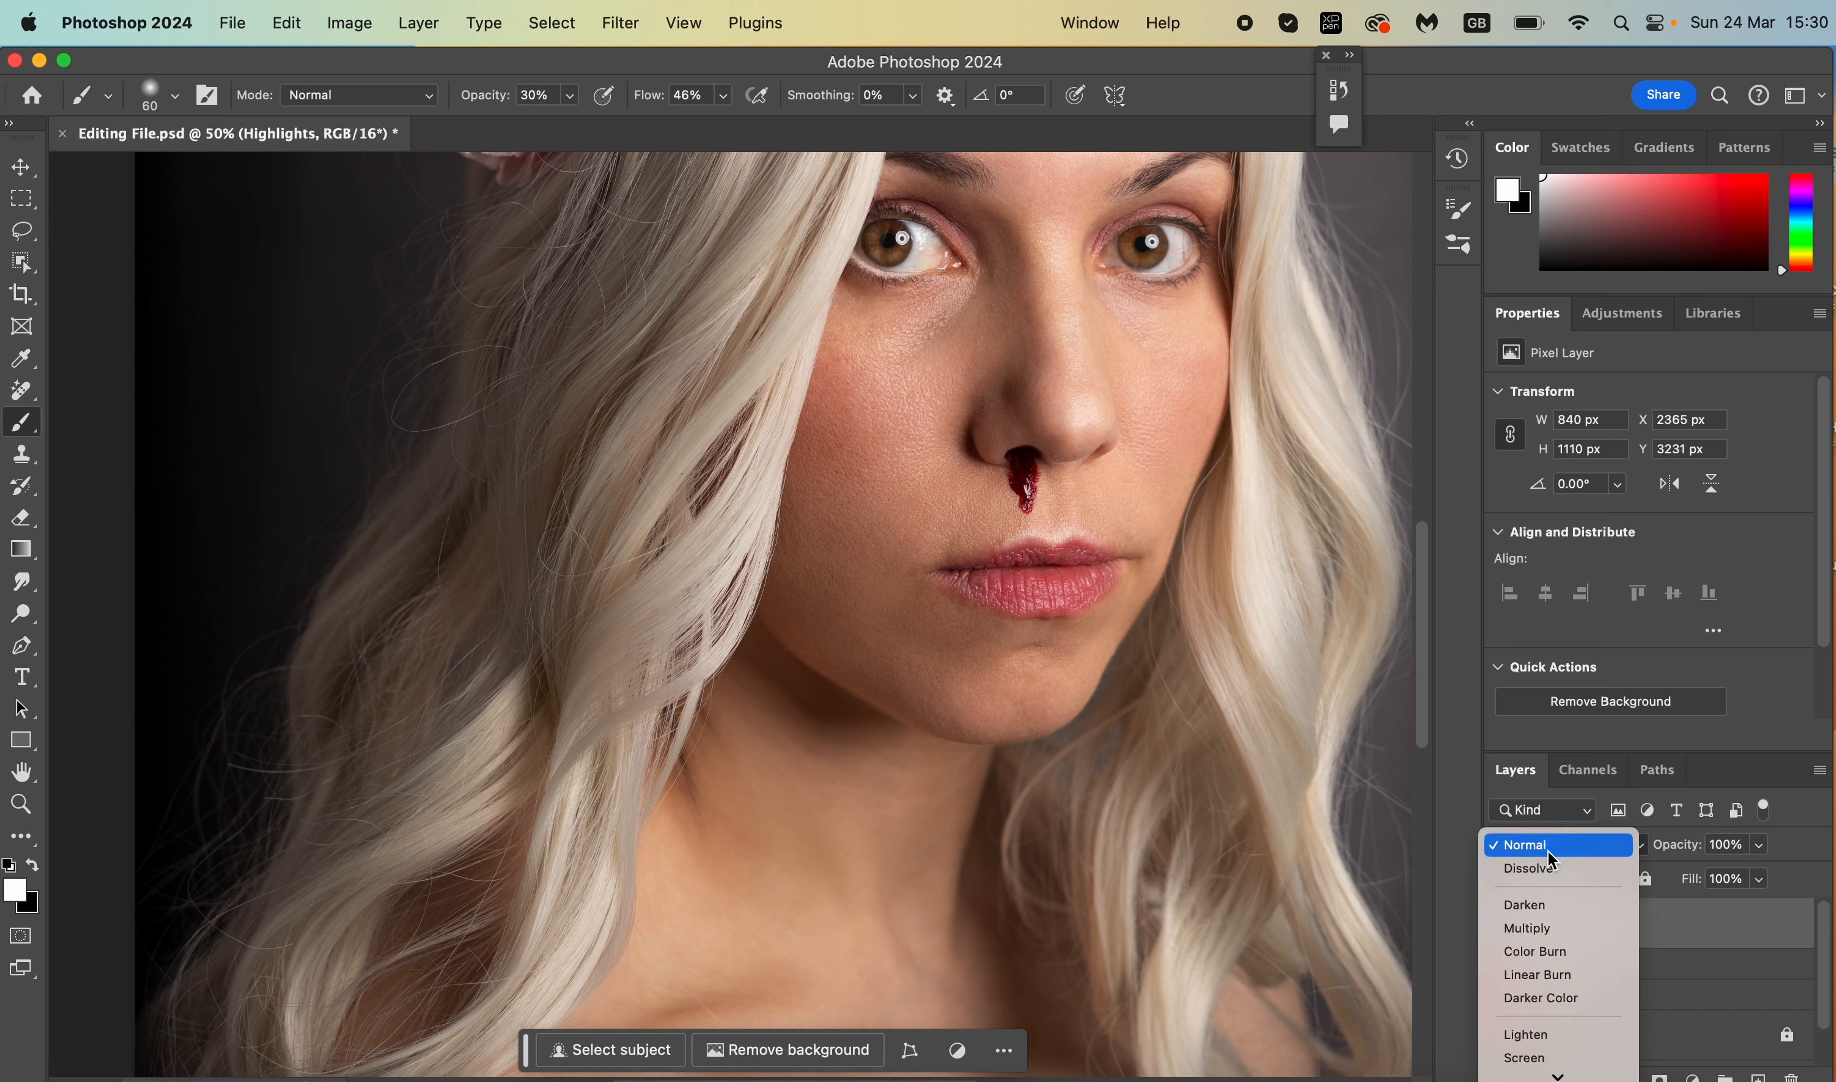
pyautogui.moveTo(1557, 1076)
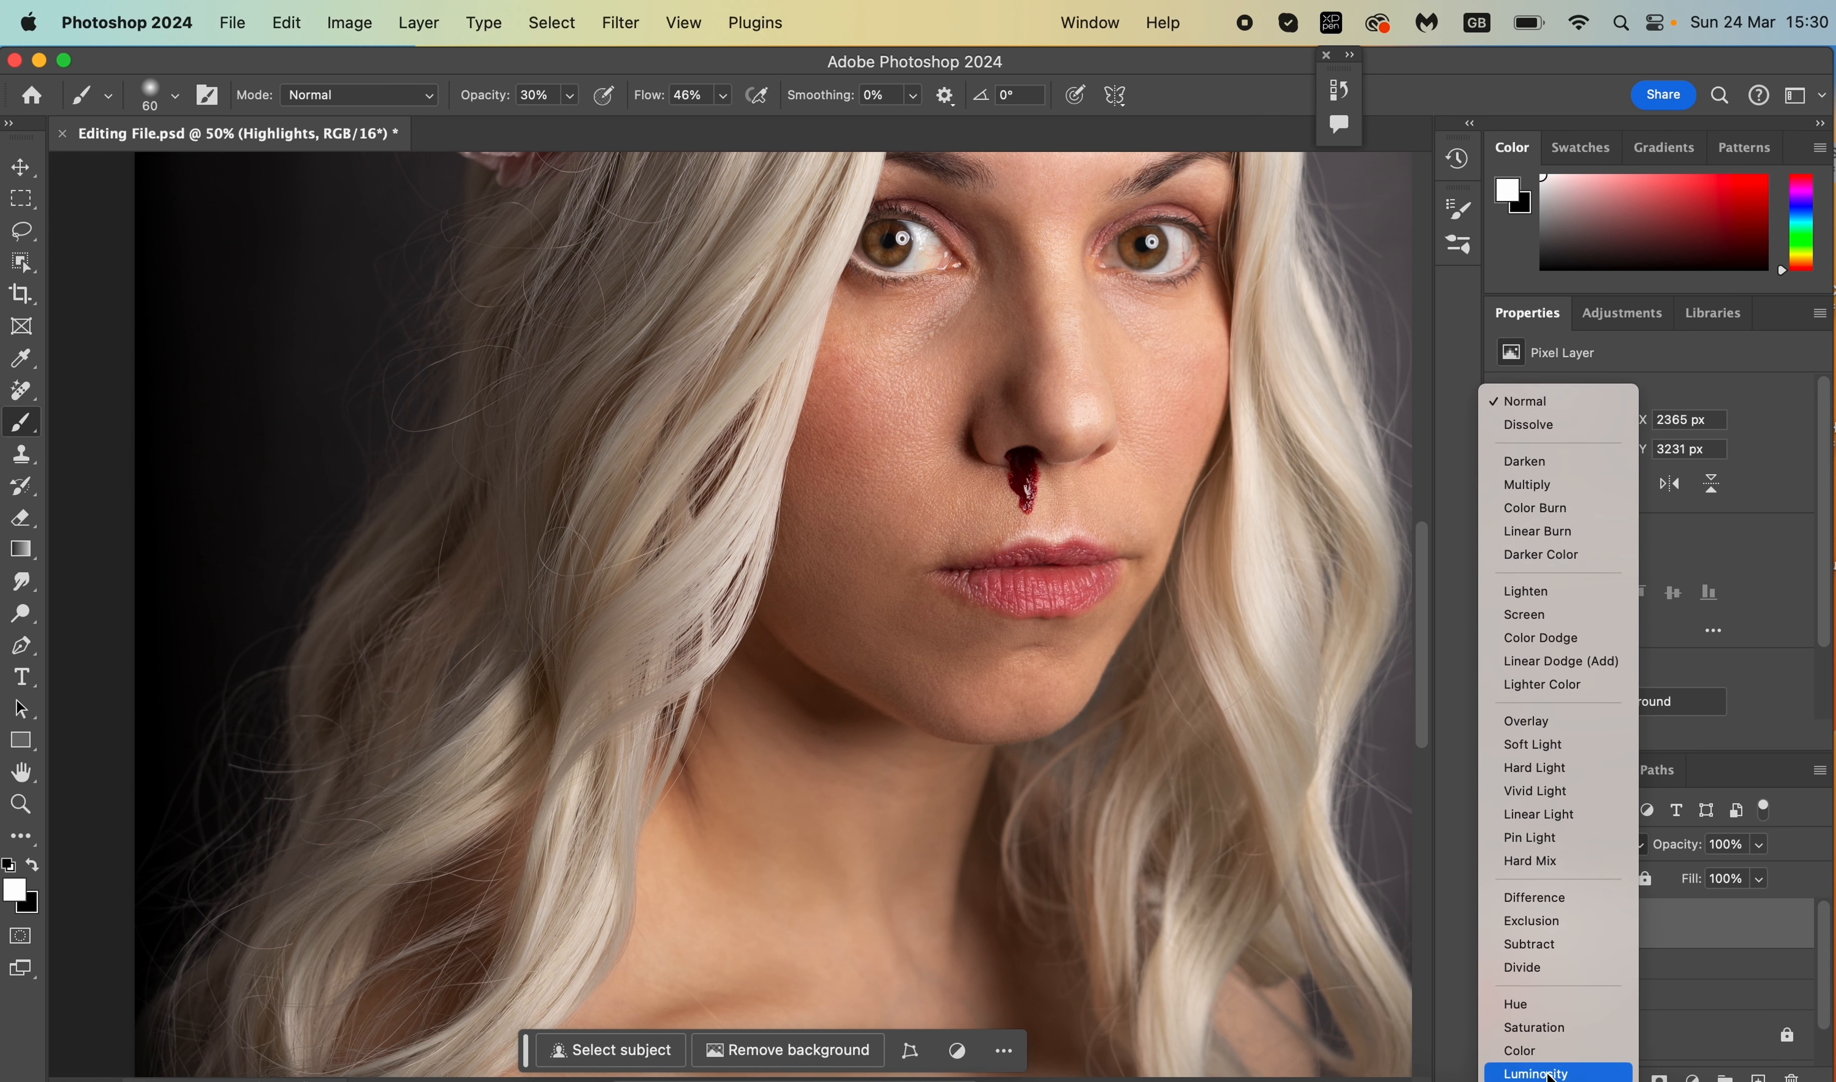
# - Set the Highlights layer to Luminosity blending and soften it with a 16.2 px Gaussian Blur
pyautogui.click(1548, 1073)
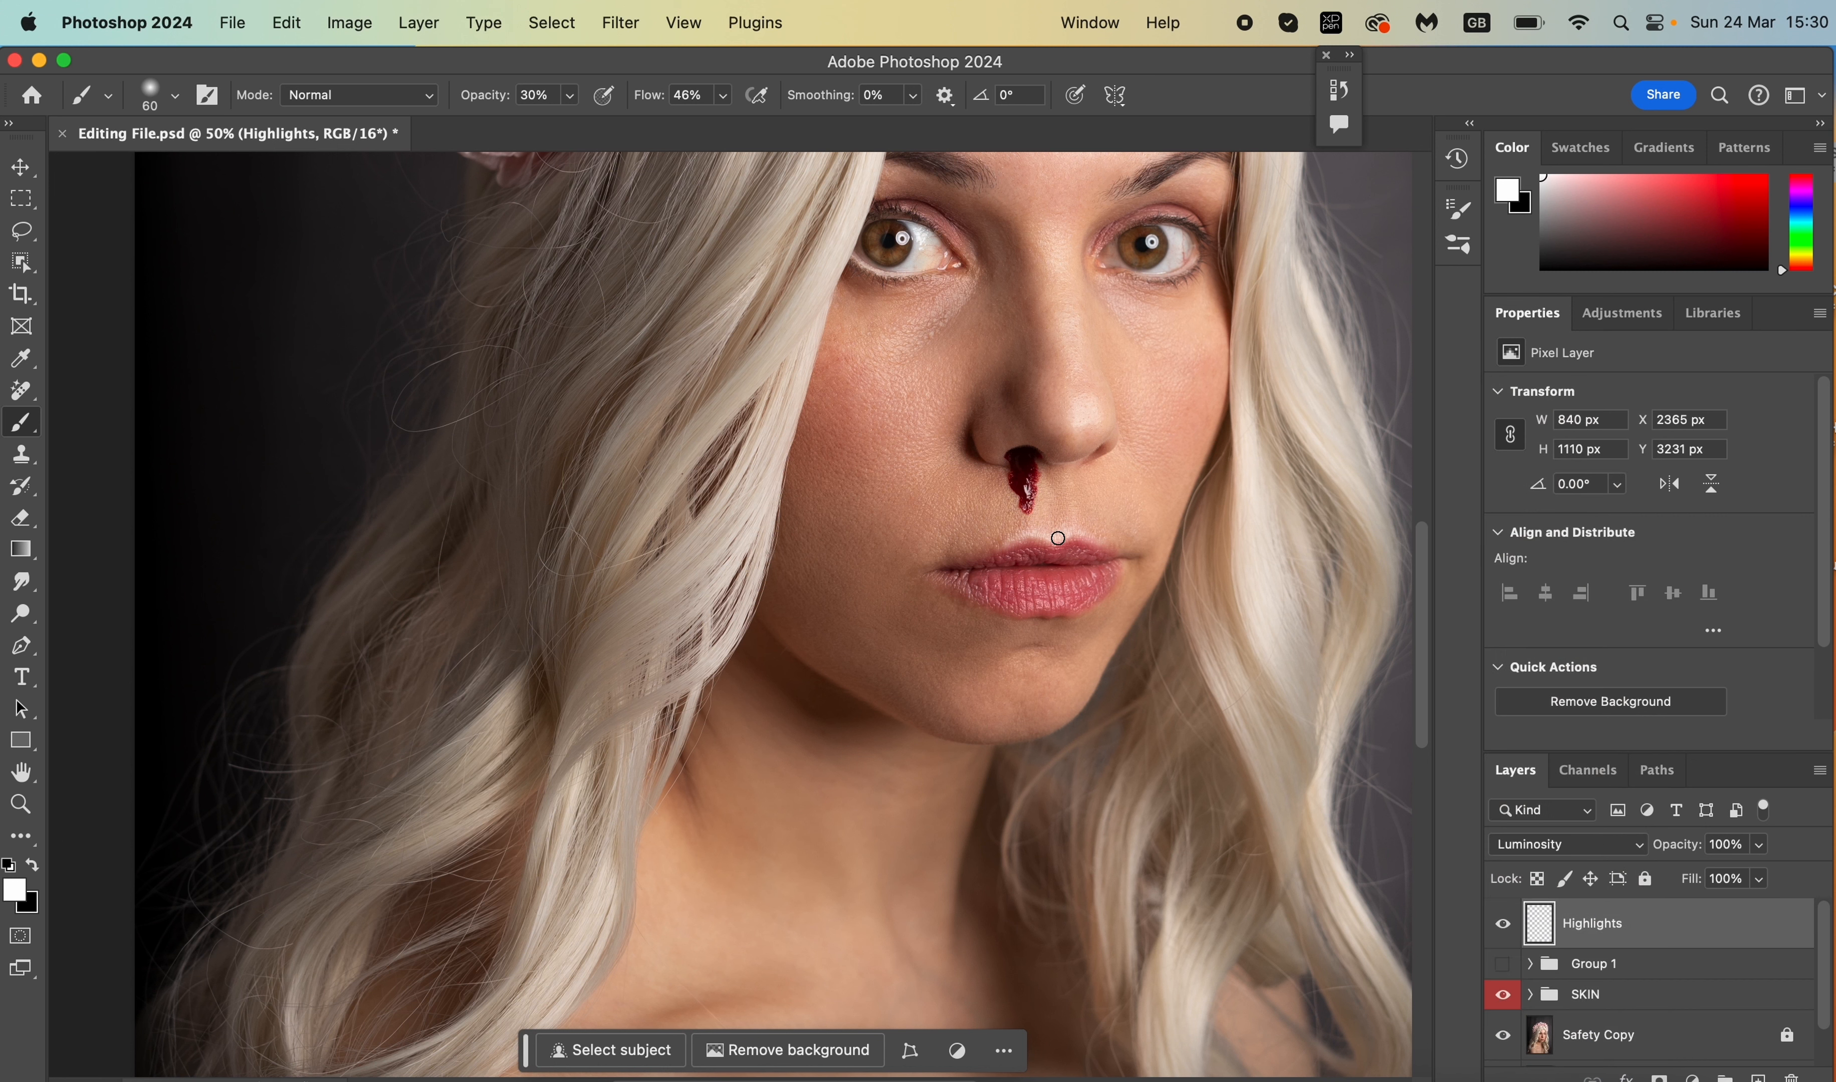
pyautogui.click(617, 29)
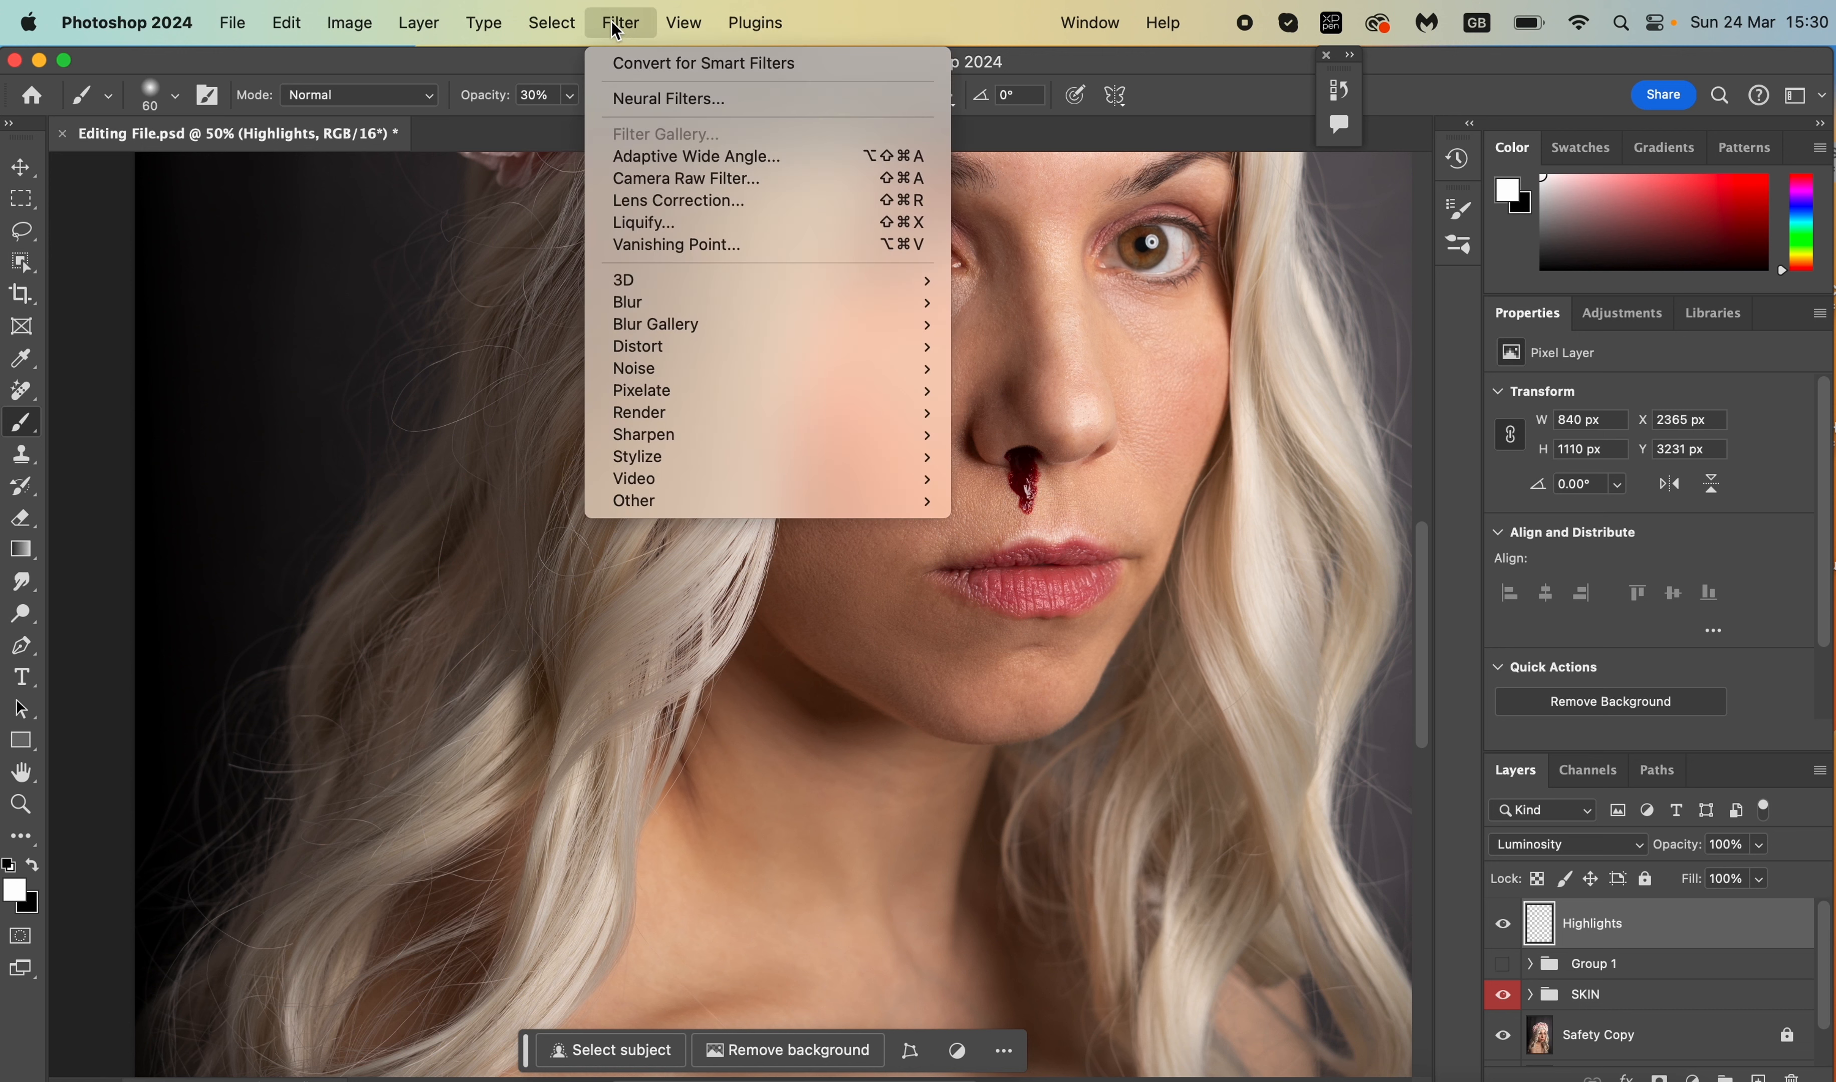
pyautogui.moveTo(775, 310)
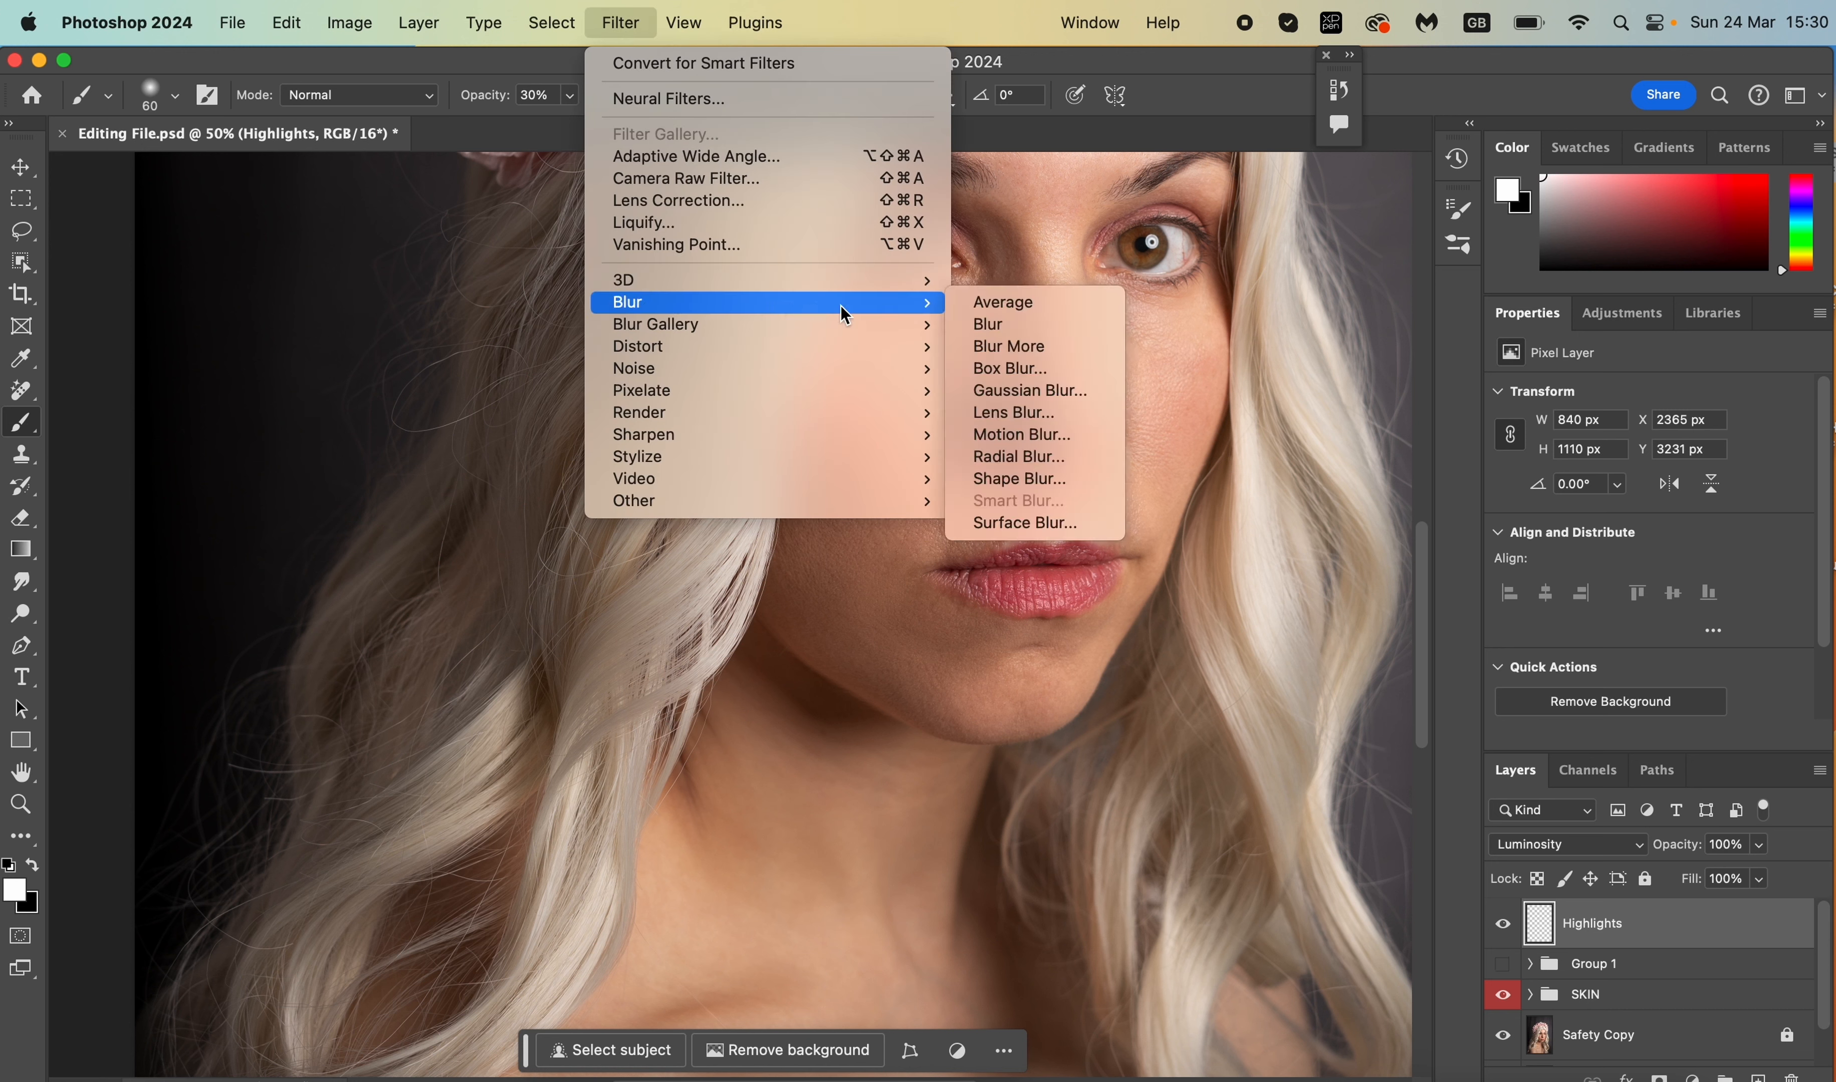
pyautogui.click(1018, 391)
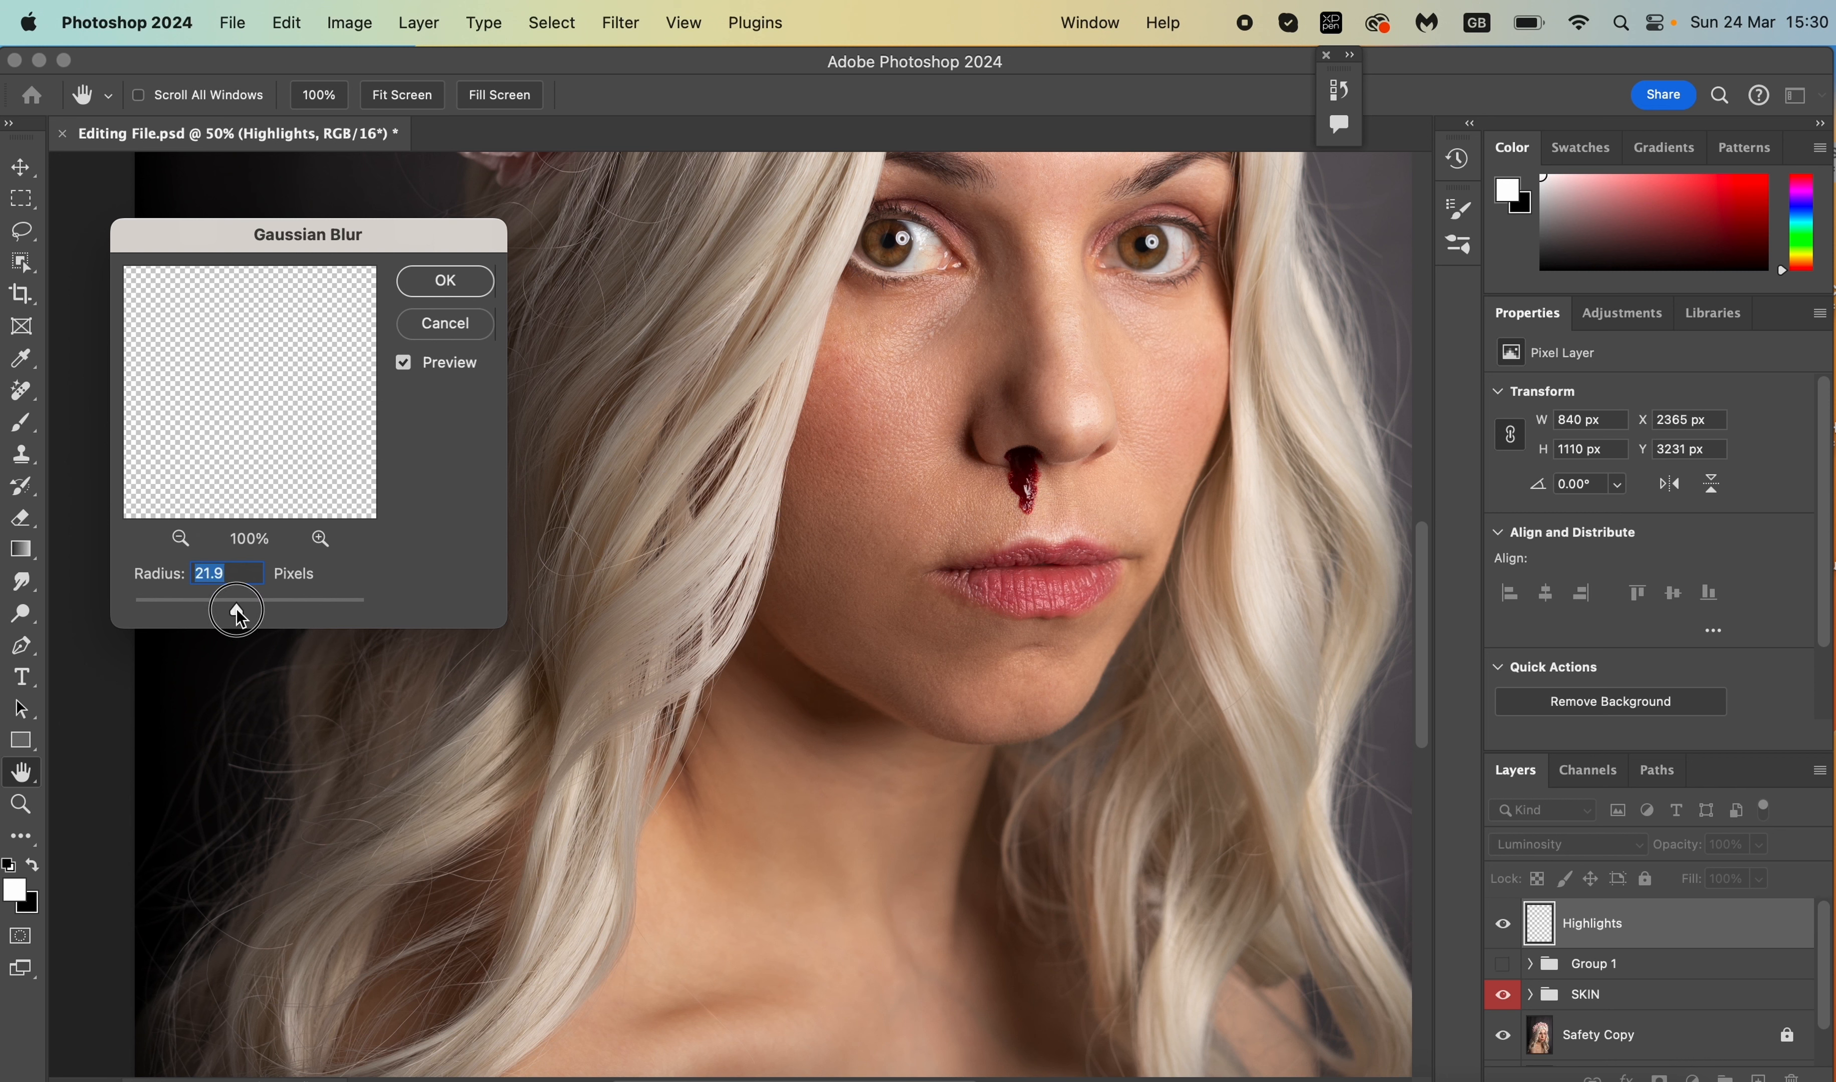
pyautogui.moveTo(229, 611); pyautogui.dragTo(231, 609)
pyautogui.click(446, 281)
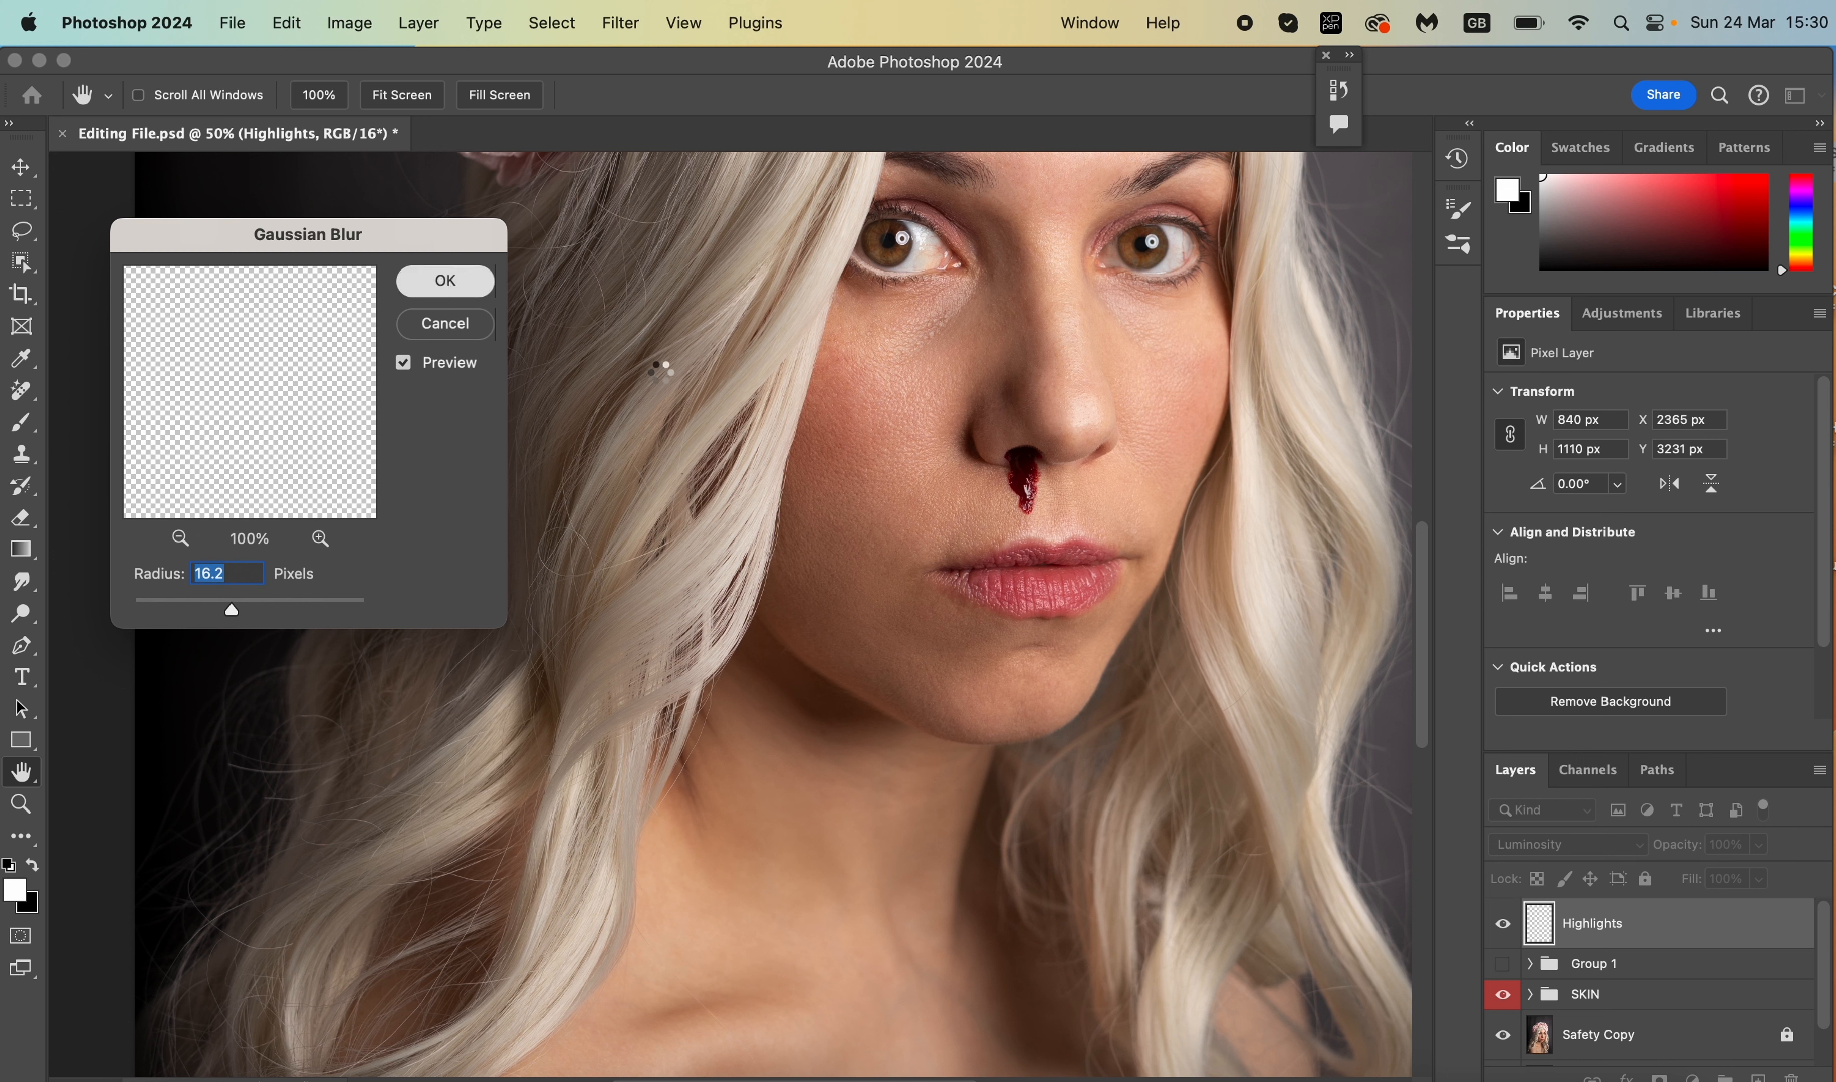
pyautogui.press('b')
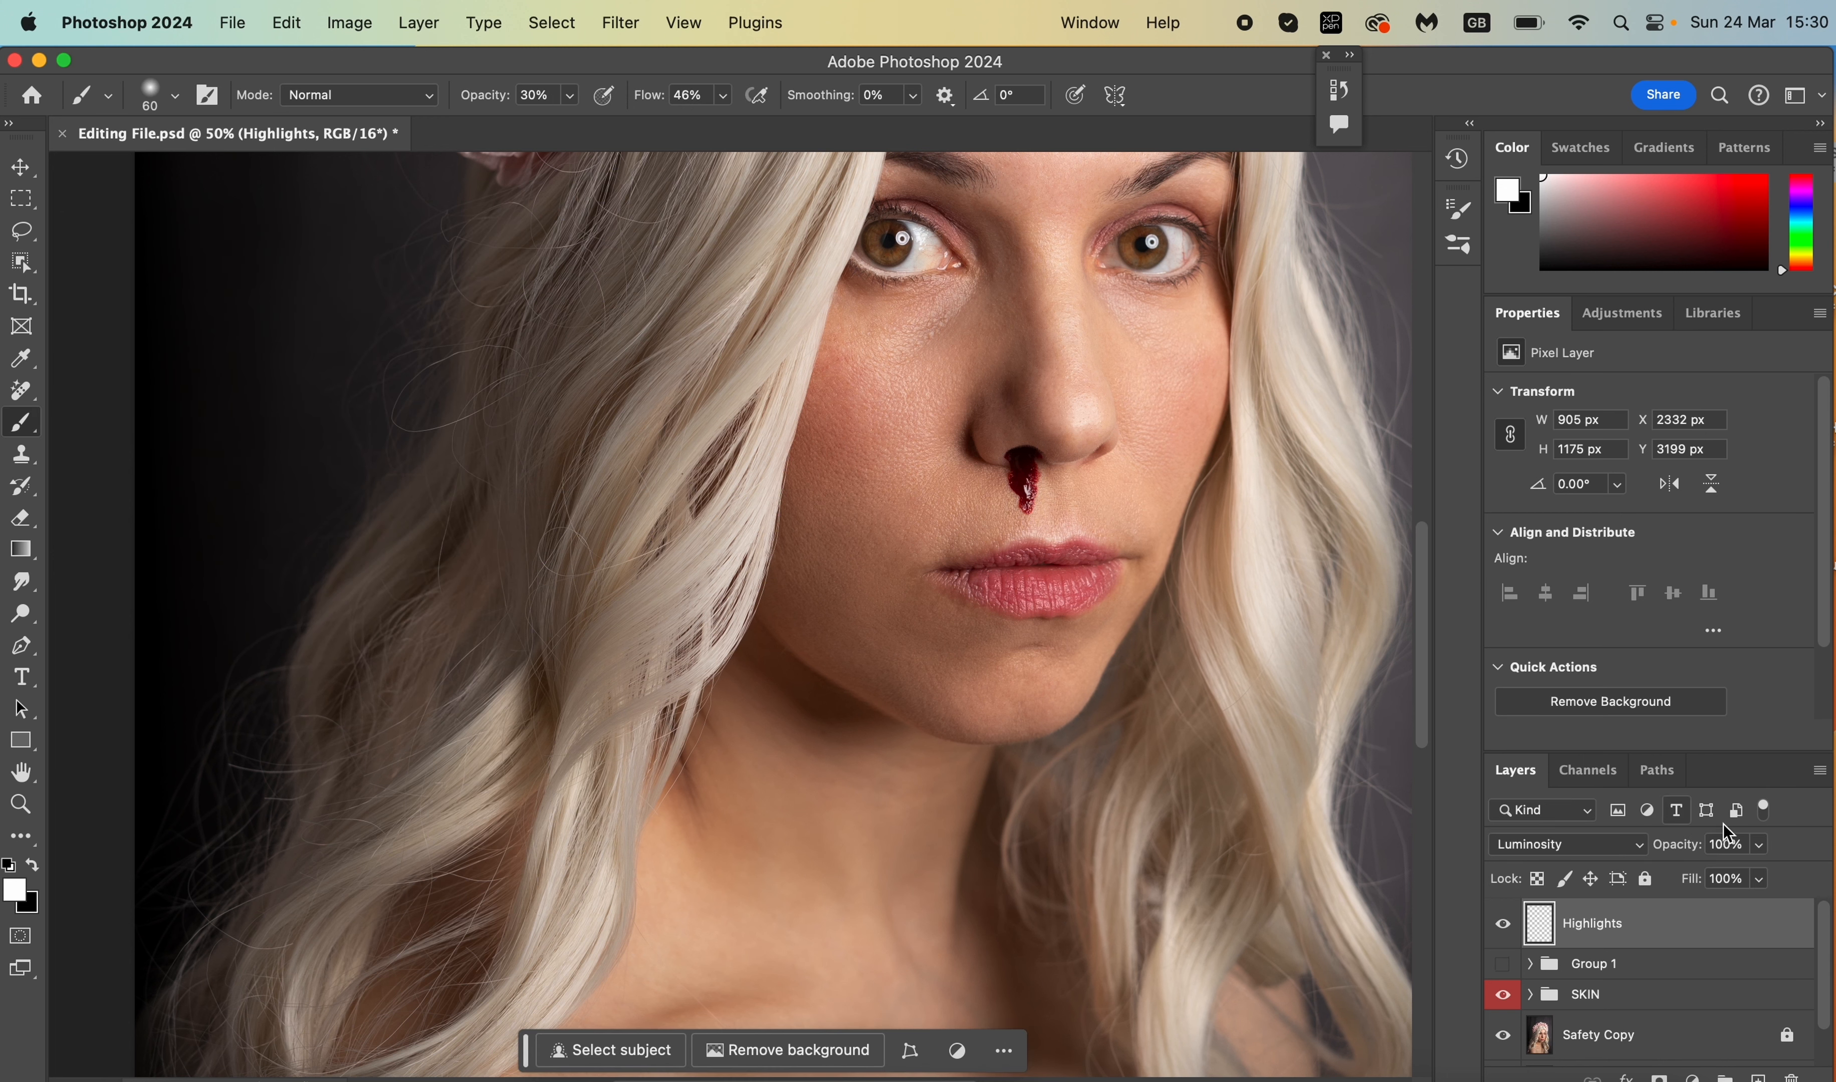
# - Lower Highlights to 57% opacity, comparing it on and off, and set the Shadows layer to 53%
pyautogui.click(1759, 844)
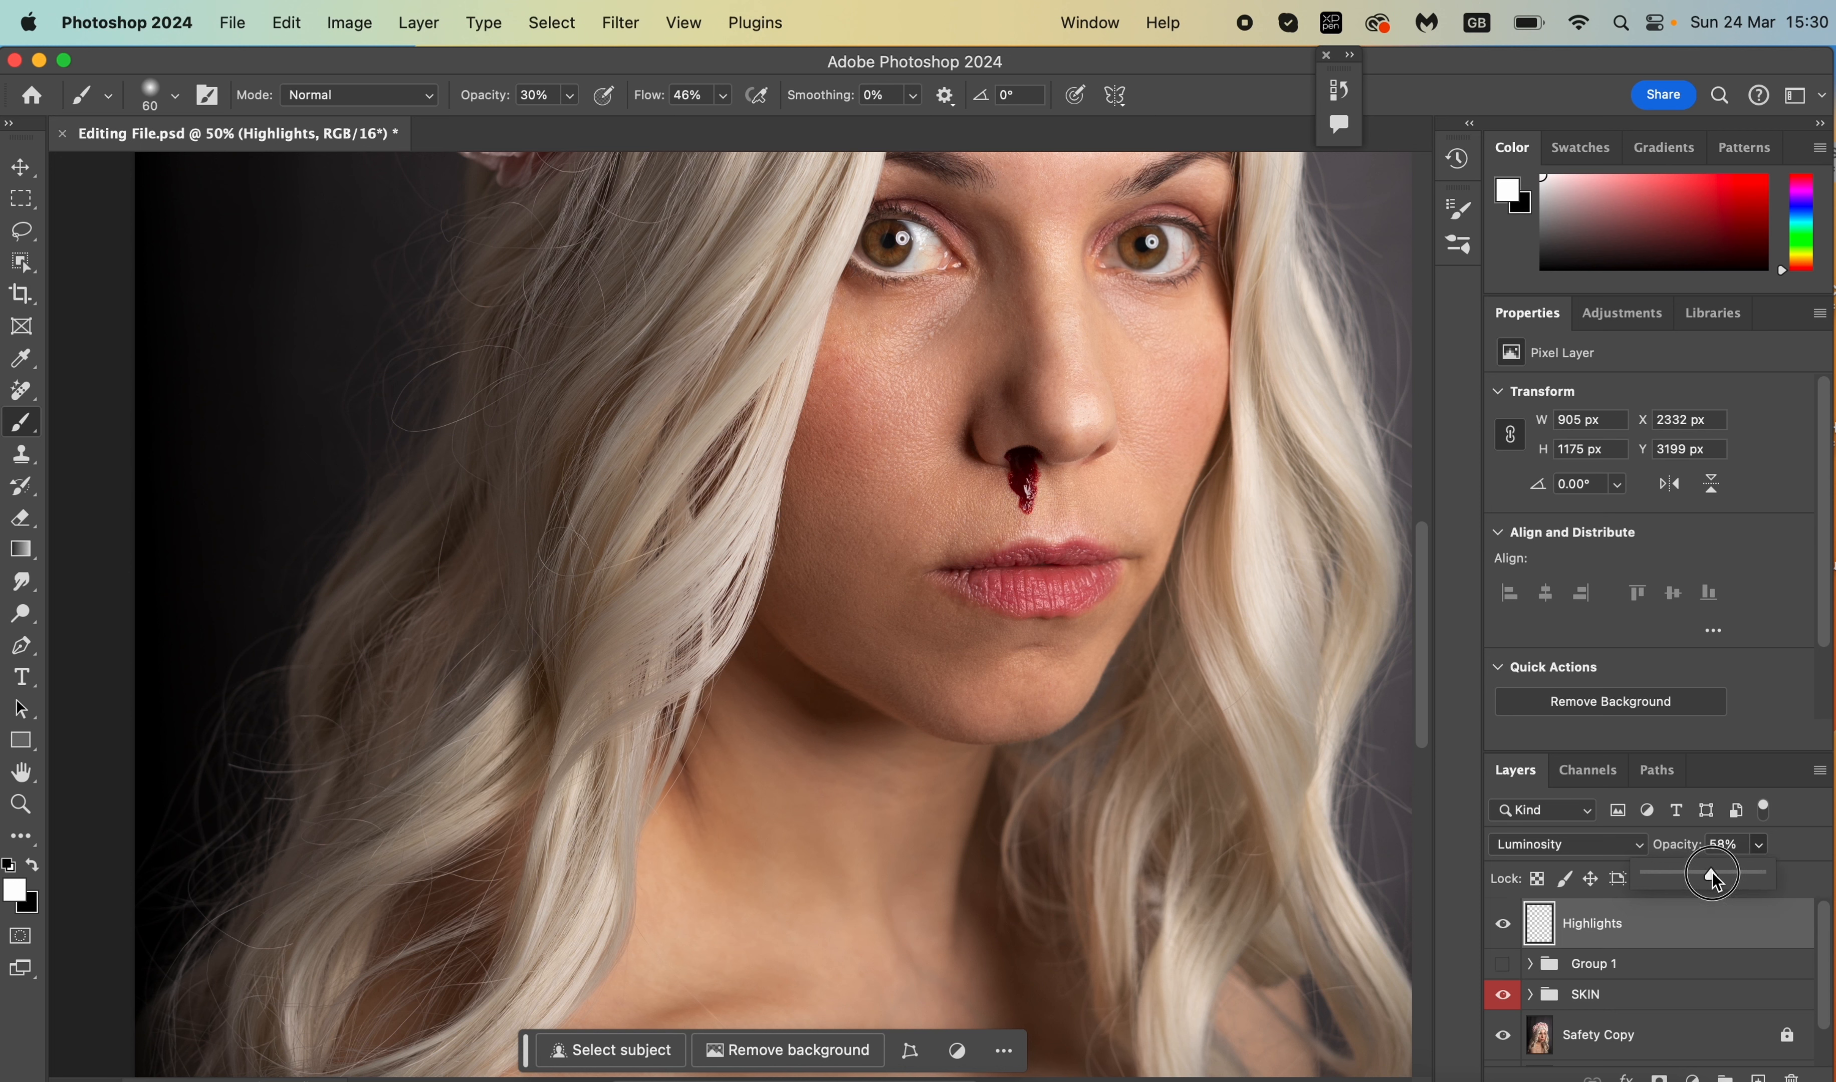
pyautogui.click(1503, 924)
pyautogui.click(1502, 923)
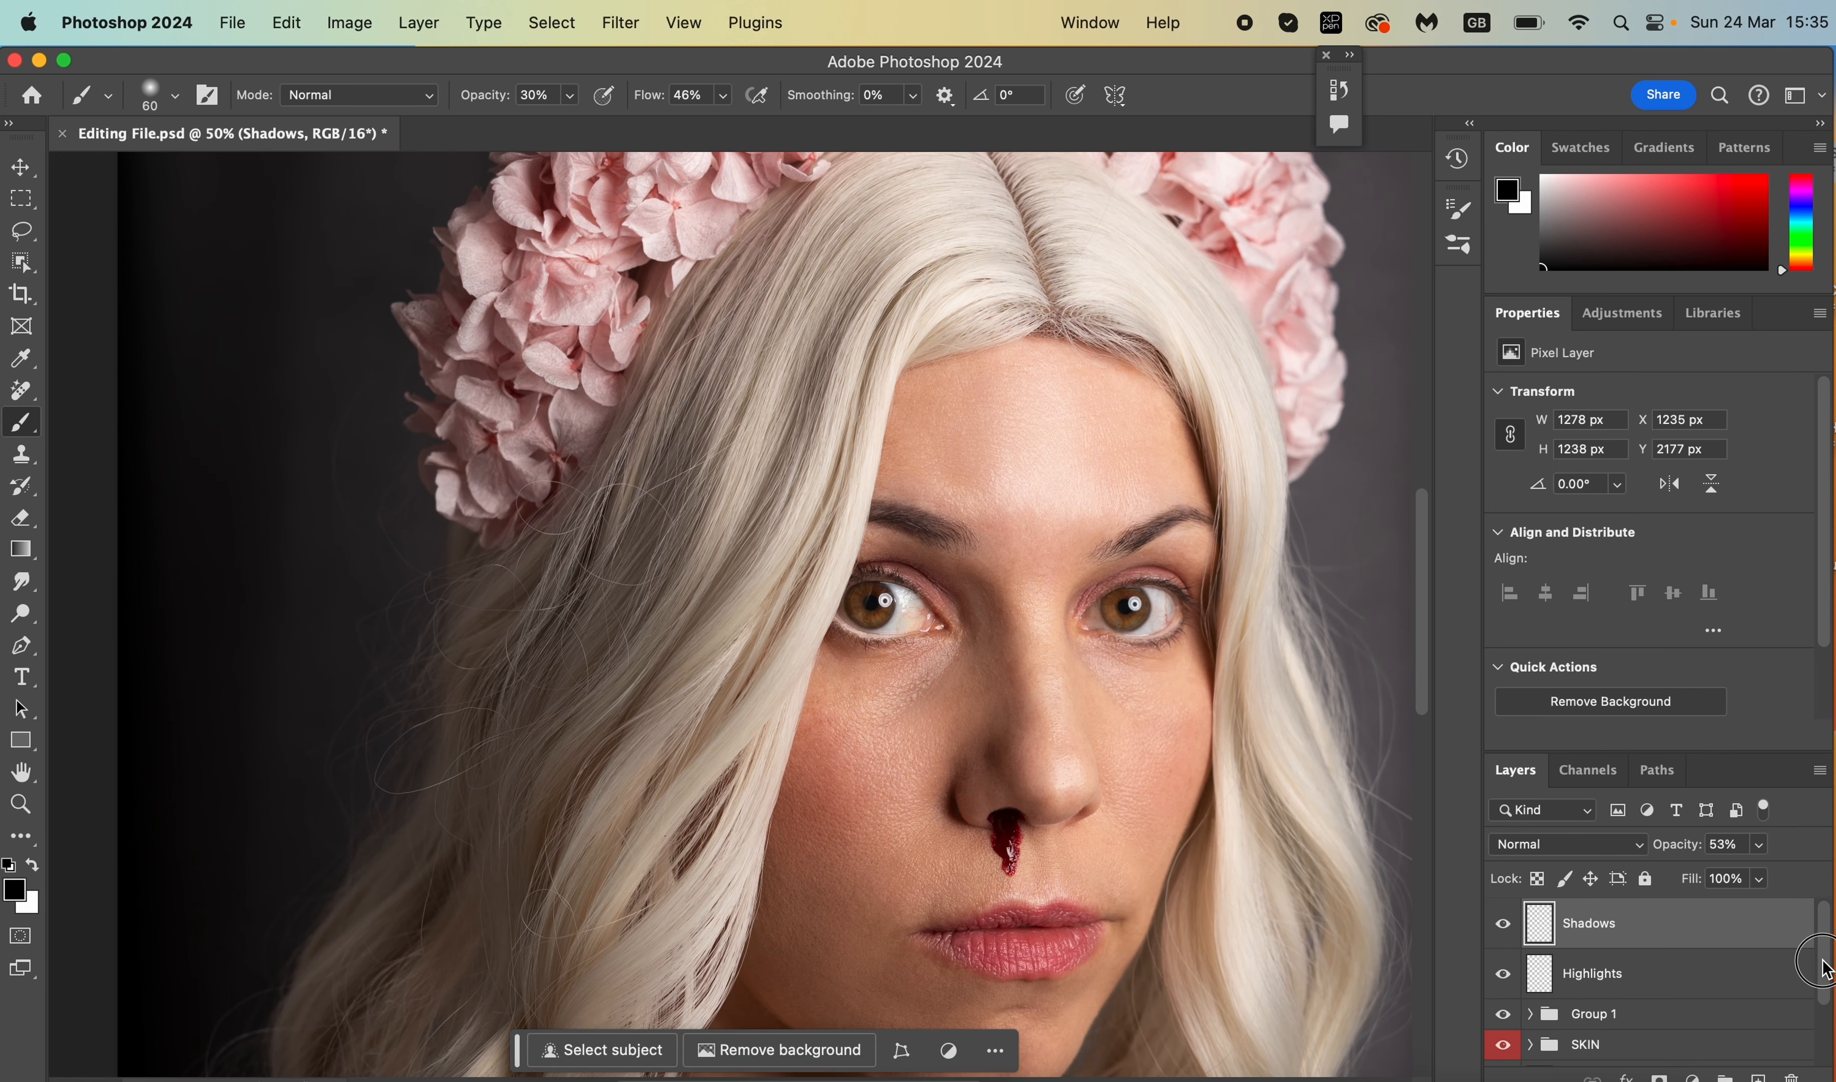
pyautogui.moveTo(1826, 968); pyautogui.dragTo(1829, 1002)
pyautogui.rightClick(1521, 961)
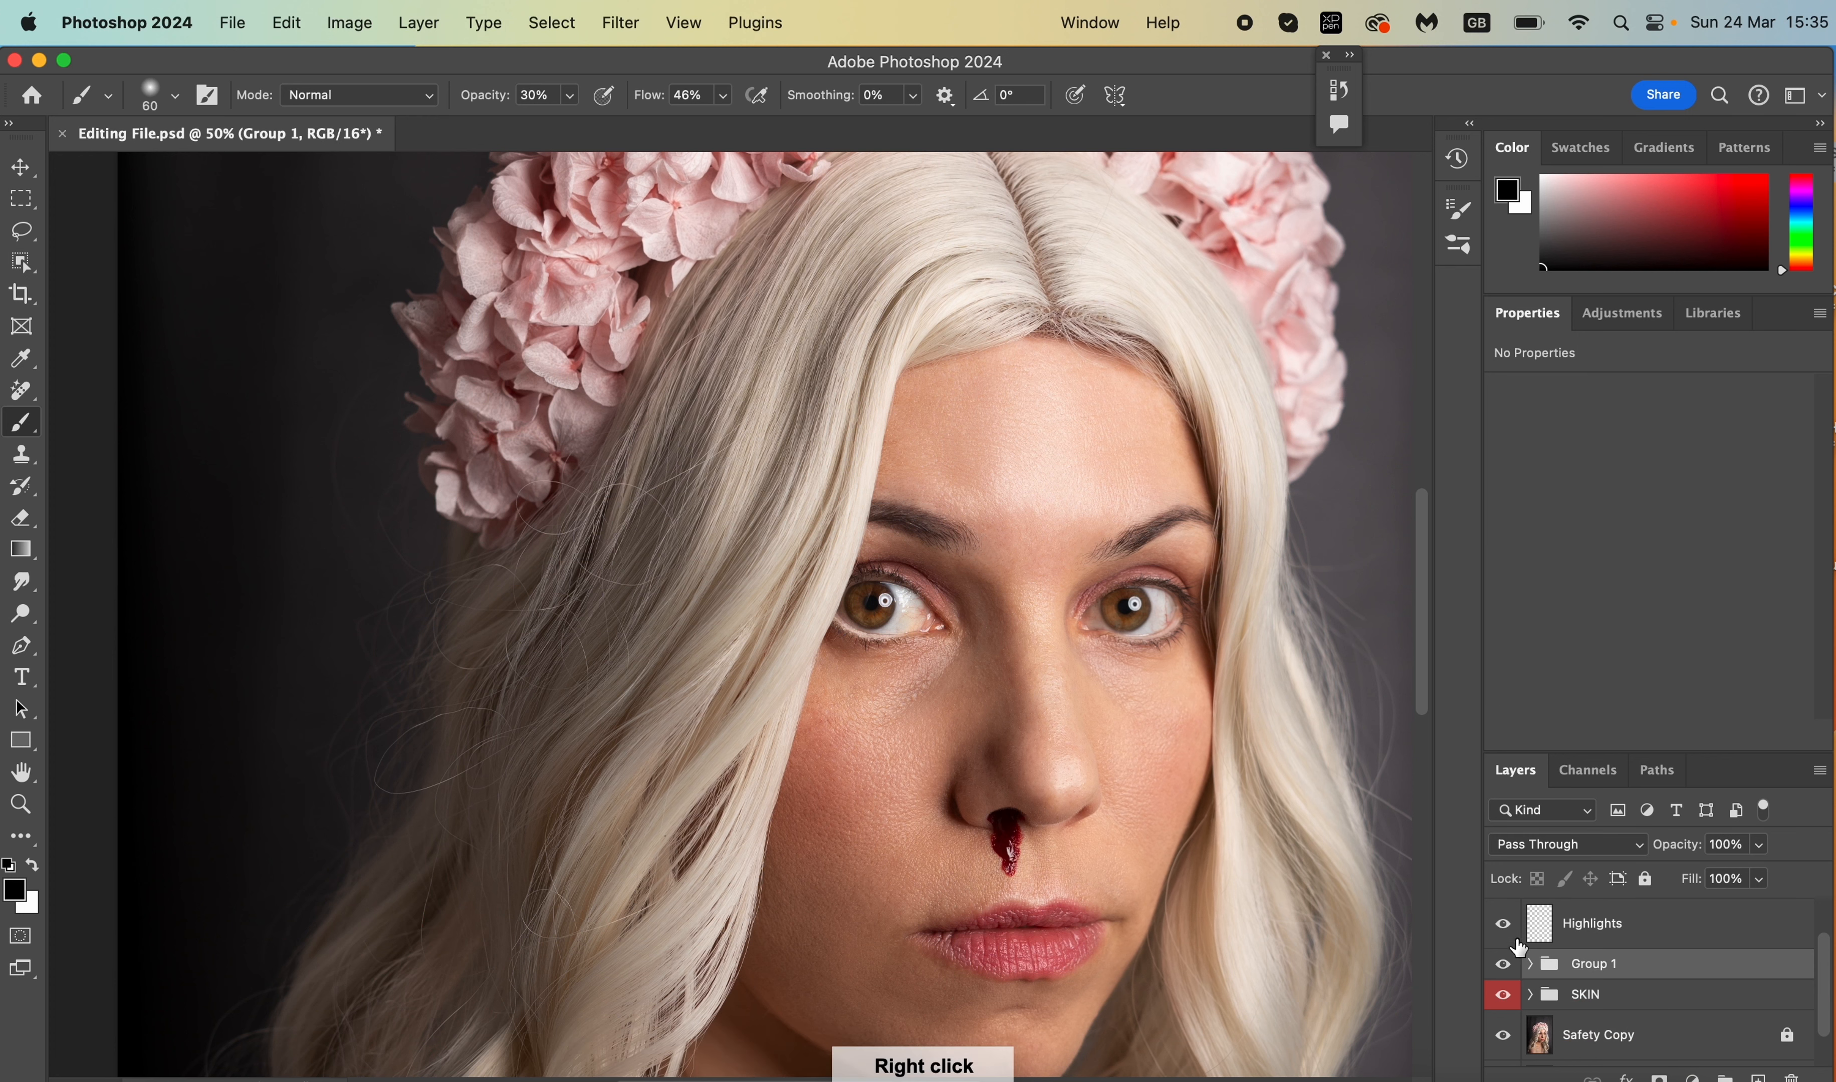